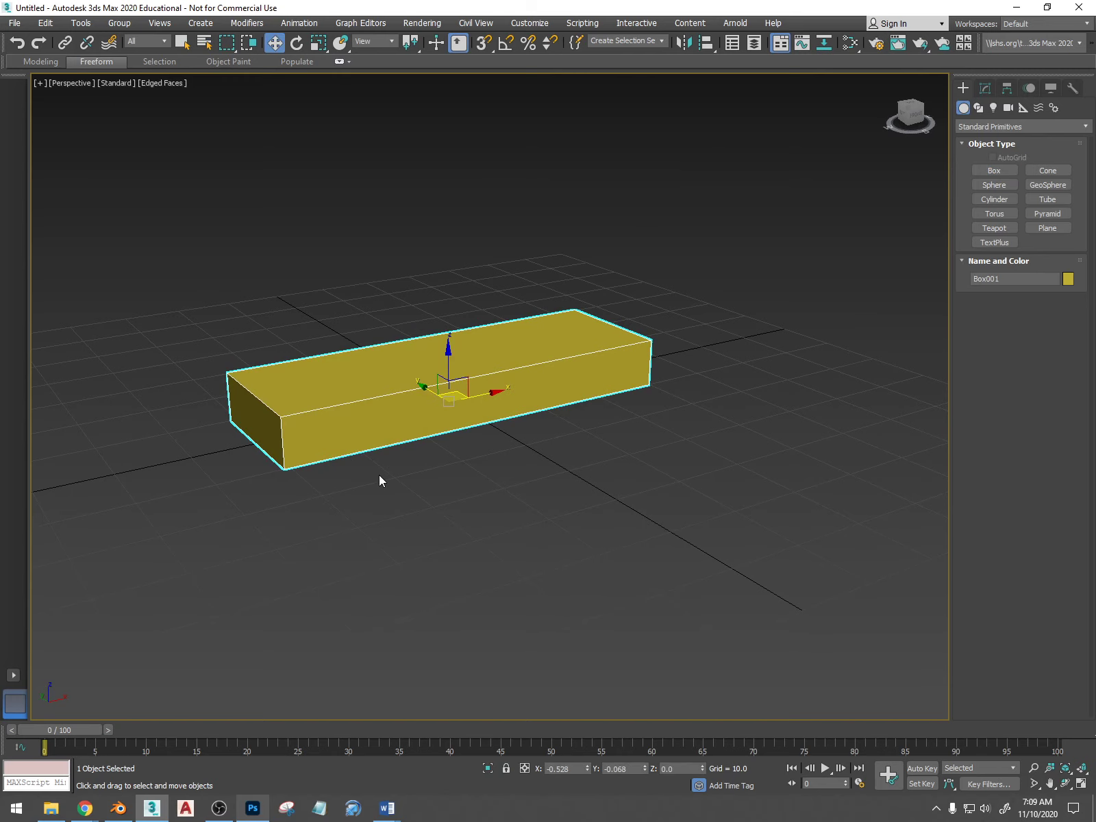
# - Raise the wide box straight up along Z to about 17.2 units above the grid
pyautogui.keyDown('alt'); pyautogui.moveTo(380, 477); pyautogui.dragTo(419, 406, button='middle'); pyautogui.keyUp('alt')
pyautogui.moveTo(451, 357); pyautogui.dragTo(450, 239)
pyautogui.keyDown('alt'); pyautogui.moveTo(586, 325); pyautogui.dragTo(500, 360, button='middle'); pyautogui.keyUp('alt')
# - Create a tall, thin box as a post beside the wide box, about 3.2 long, 3.0 wide and 55.2 high
pyautogui.click(995, 171)
pyautogui.keyDown('alt'); pyautogui.moveTo(658, 384); pyautogui.dragTo(376, 374, button='middle'); pyautogui.keyUp('alt')
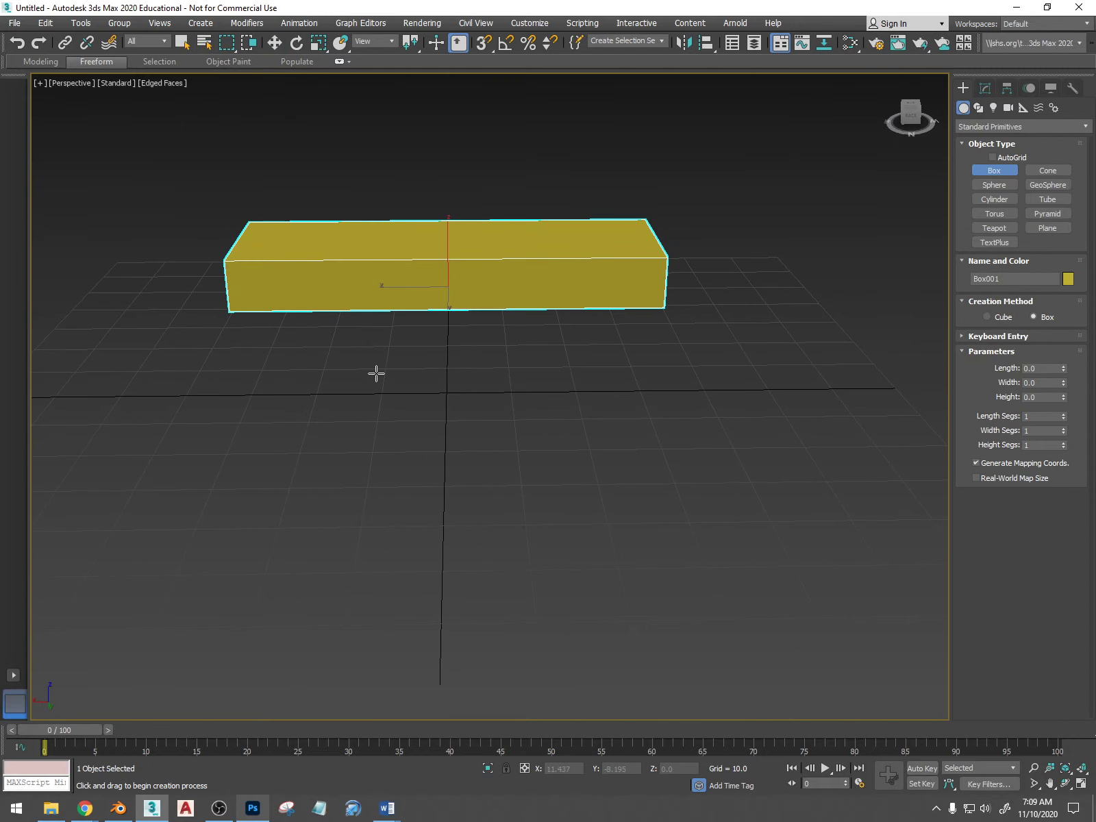
pyautogui.hotkey('alt', 'w')
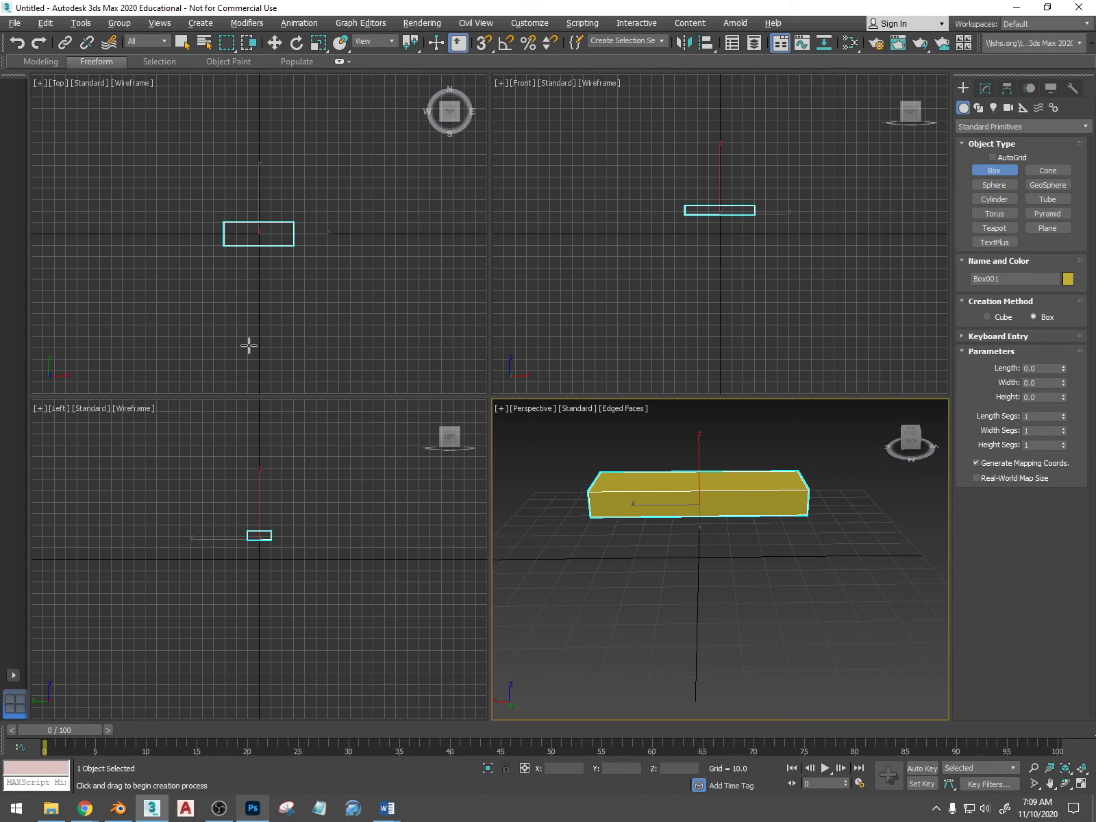
pyautogui.scroll(5, 254, 242)
pyautogui.keyDown('alt'); pyautogui.moveTo(668, 551); pyautogui.dragTo(668, 585, button='middle'); pyautogui.keyUp('alt')
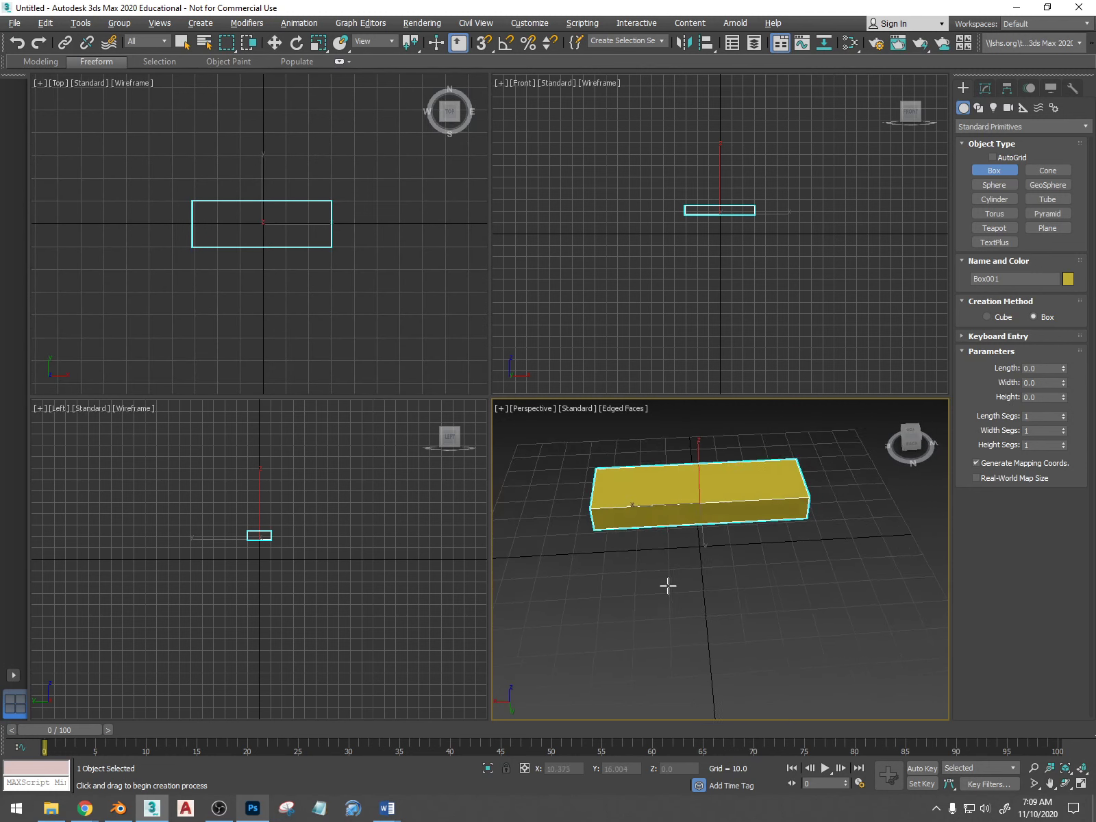
pyautogui.moveTo(592, 624); pyautogui.dragTo(583, 632)
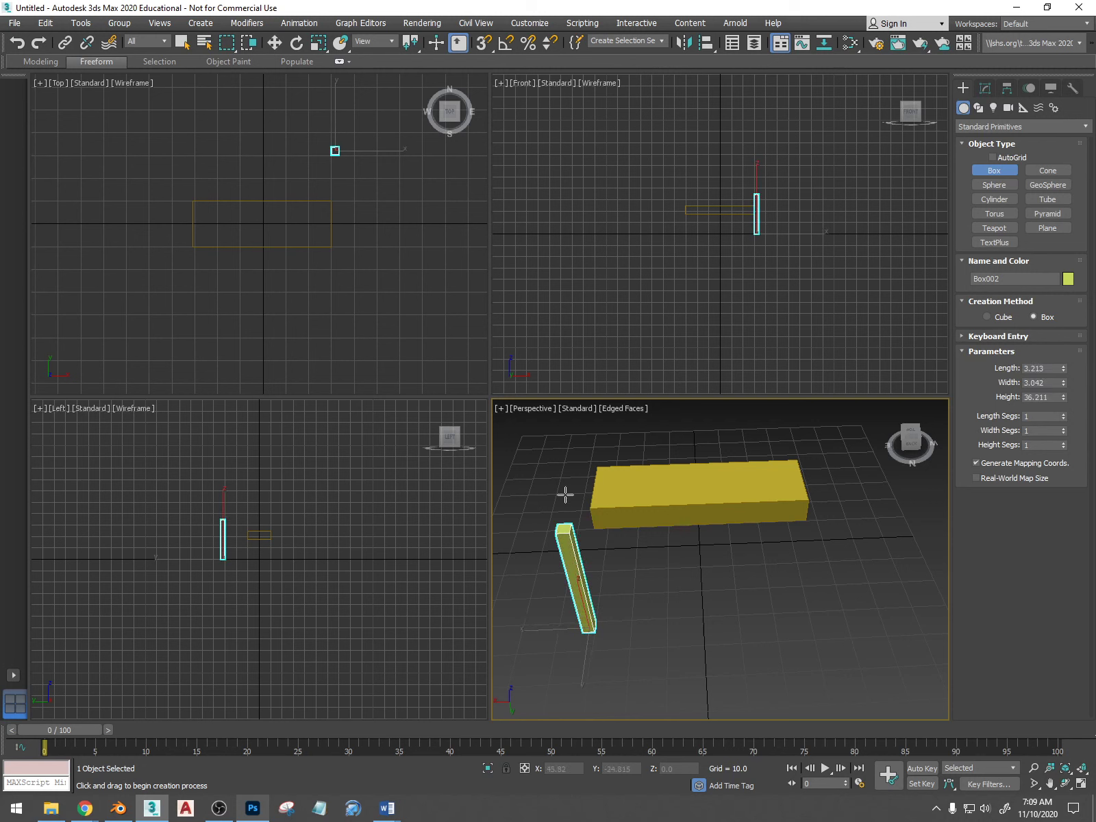
pyautogui.click(562, 436)
pyautogui.keyDown('alt'); pyautogui.moveTo(690, 530); pyautogui.dragTo(586, 493, button='middle'); pyautogui.keyUp('alt')
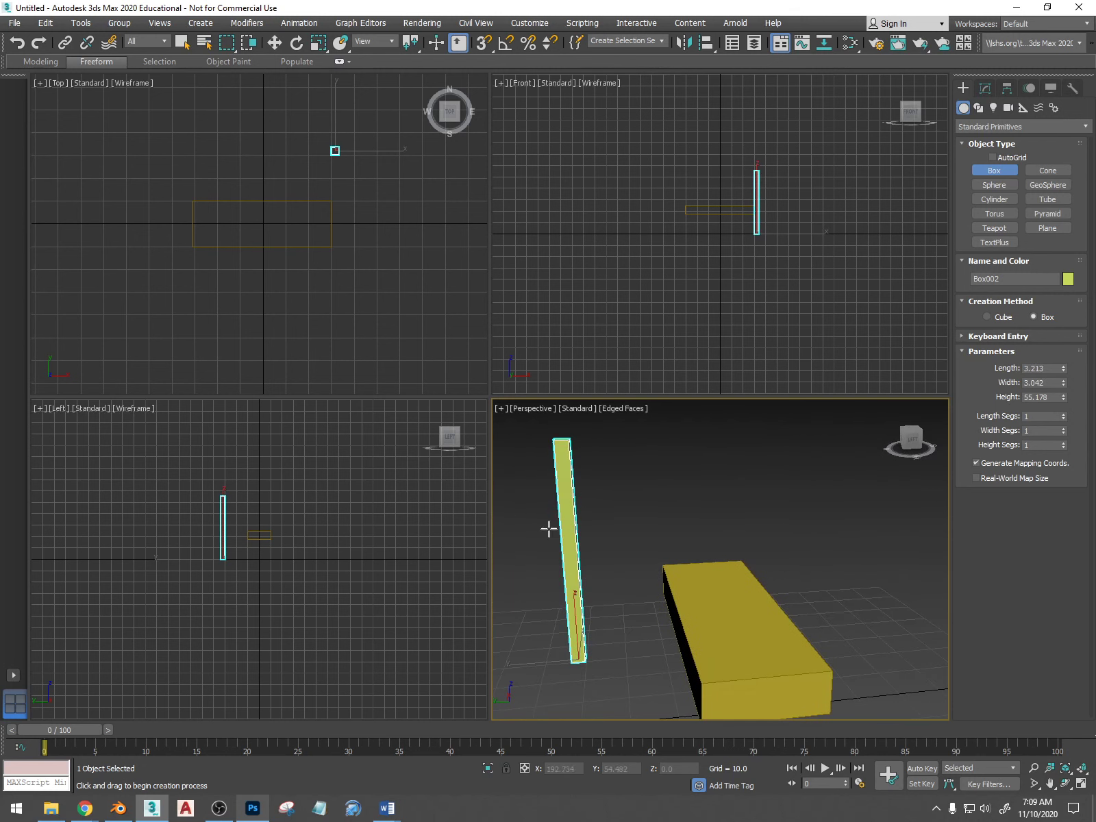
# - Move the post in the side view until it lines up with the wide box's rear edge, at about Y 8.4
pyautogui.rightClick(195, 536)
pyautogui.scroll(5, 192, 536)
pyautogui.moveTo(333, 551); pyautogui.dragTo(171, 577, button='middle')
pyautogui.scroll(-2, 171, 578)
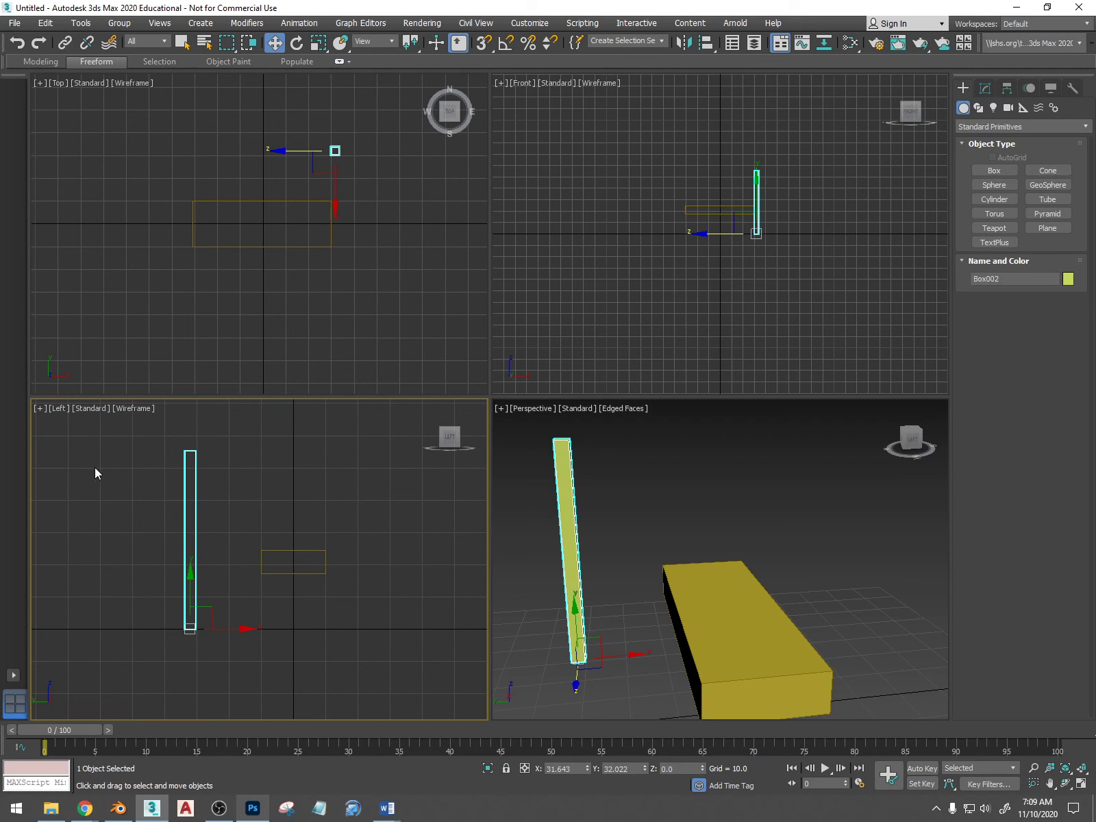
pyautogui.moveTo(243, 631); pyautogui.dragTo(320, 624)
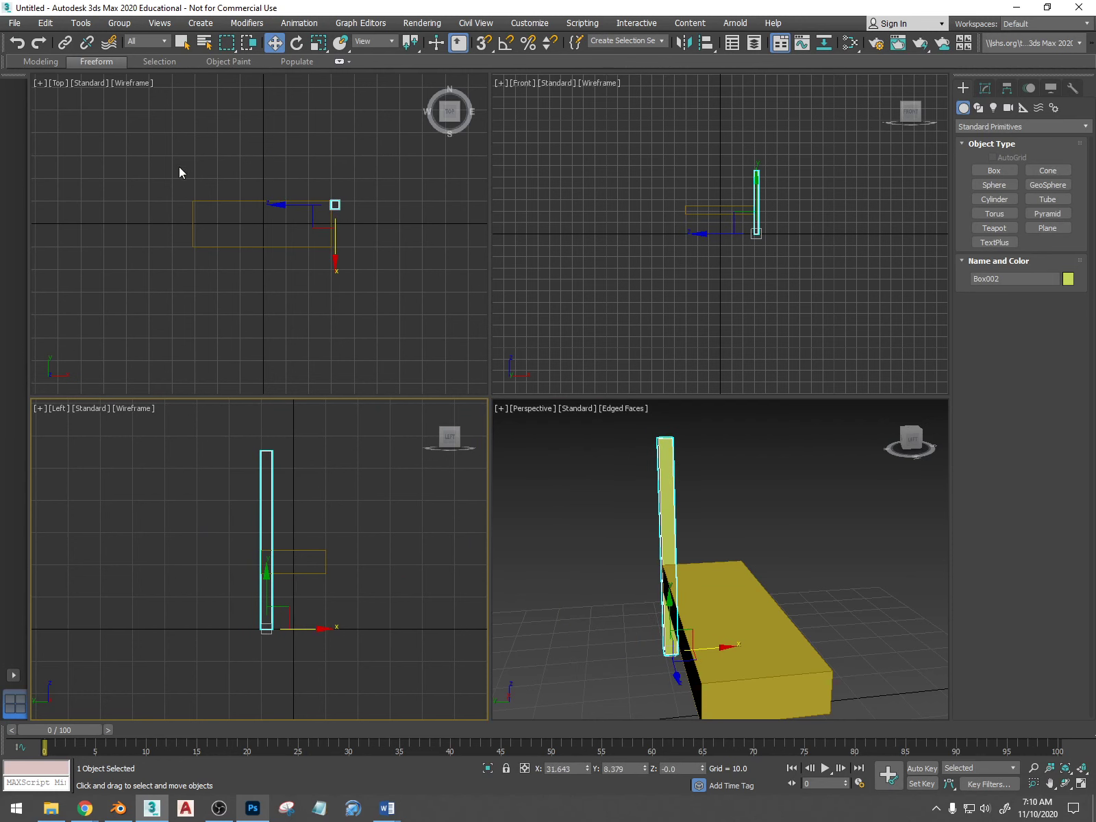
# - Shift the post in the plan view so it overlaps the wide box's rear corner, at about X 29.6, Y 9.3
pyautogui.scroll(4, 312, 193)
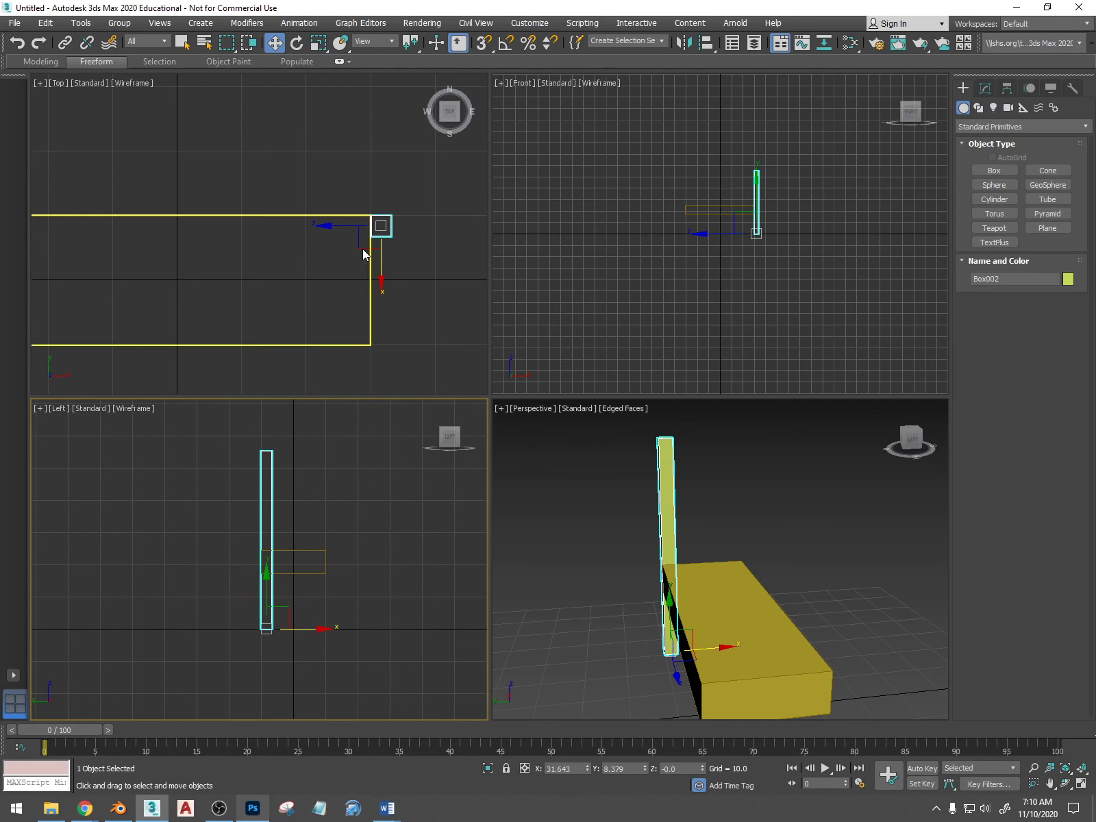
pyautogui.click(399, 252)
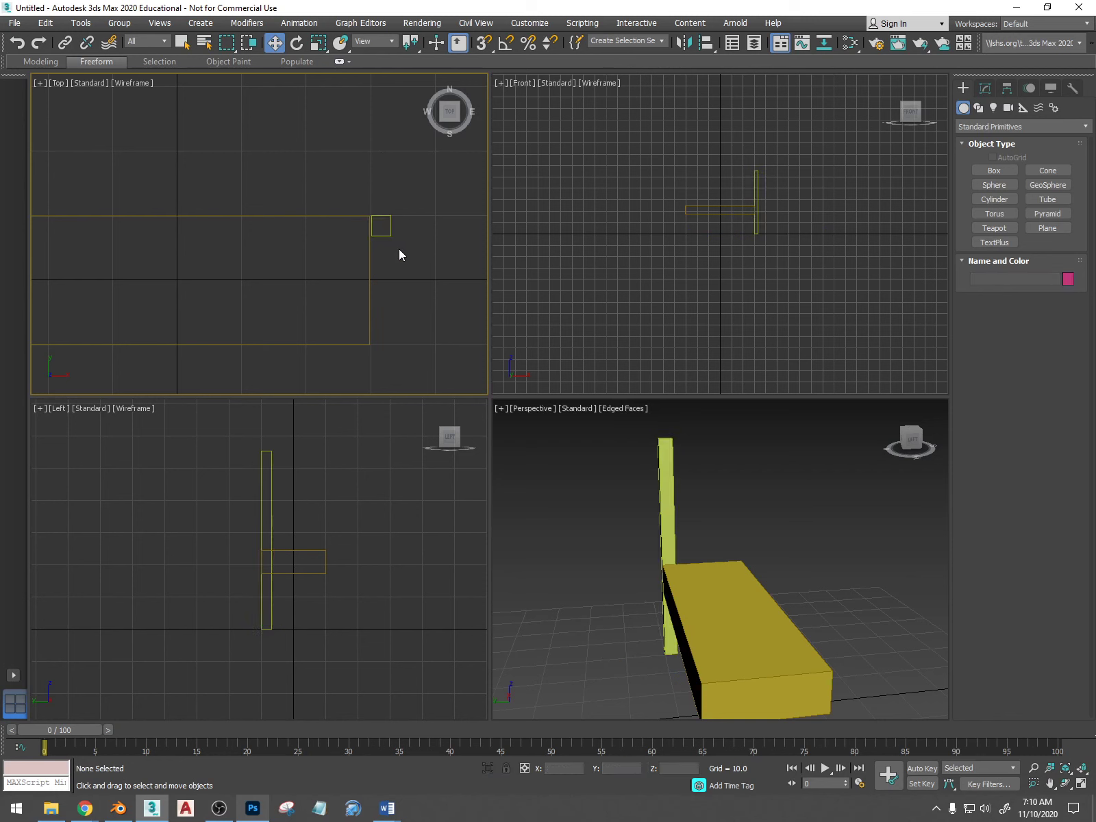
pyautogui.click(370, 248)
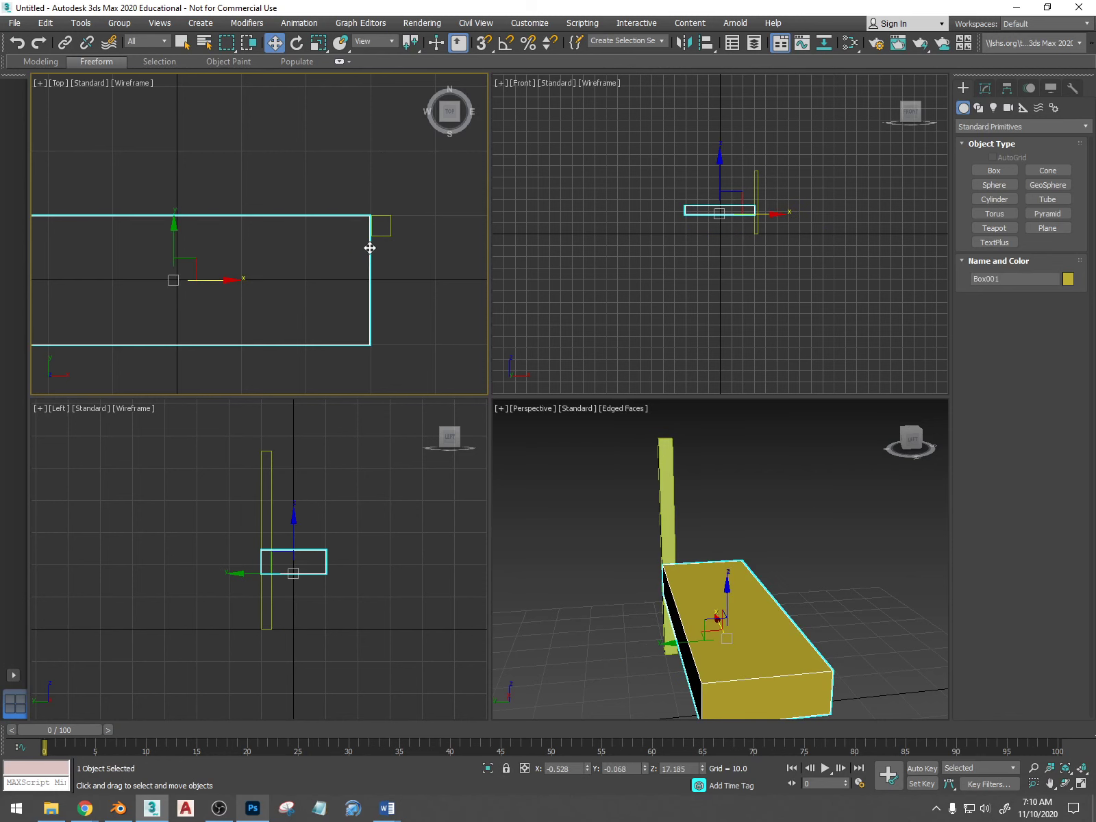
pyautogui.click(406, 227)
pyautogui.click(388, 227)
pyautogui.moveTo(404, 207); pyautogui.dragTo(392, 201)
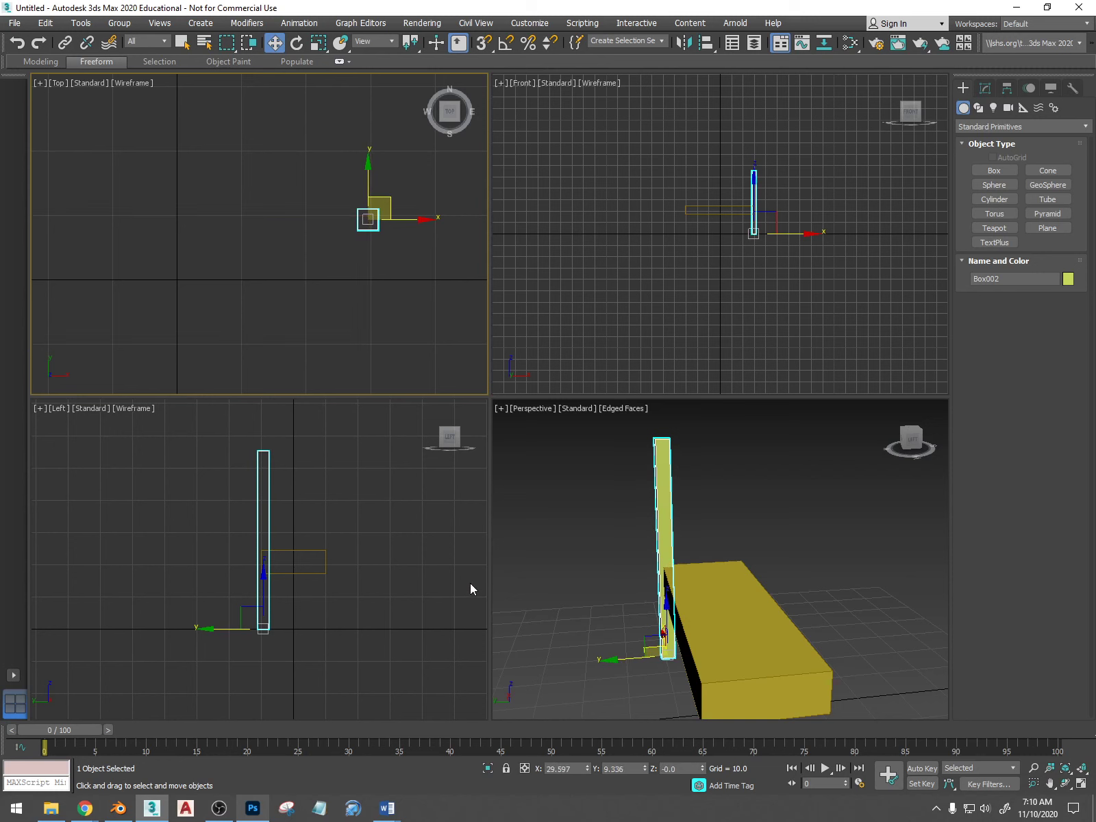
# - Clone the post as a single copy along X onto the opposite rear corner, at about X -30.6
pyautogui.scroll(3, 340, 237)
pyautogui.scroll(-5, 340, 237)
pyautogui.moveTo(339, 236); pyautogui.dragTo(375, 251, button='middle')
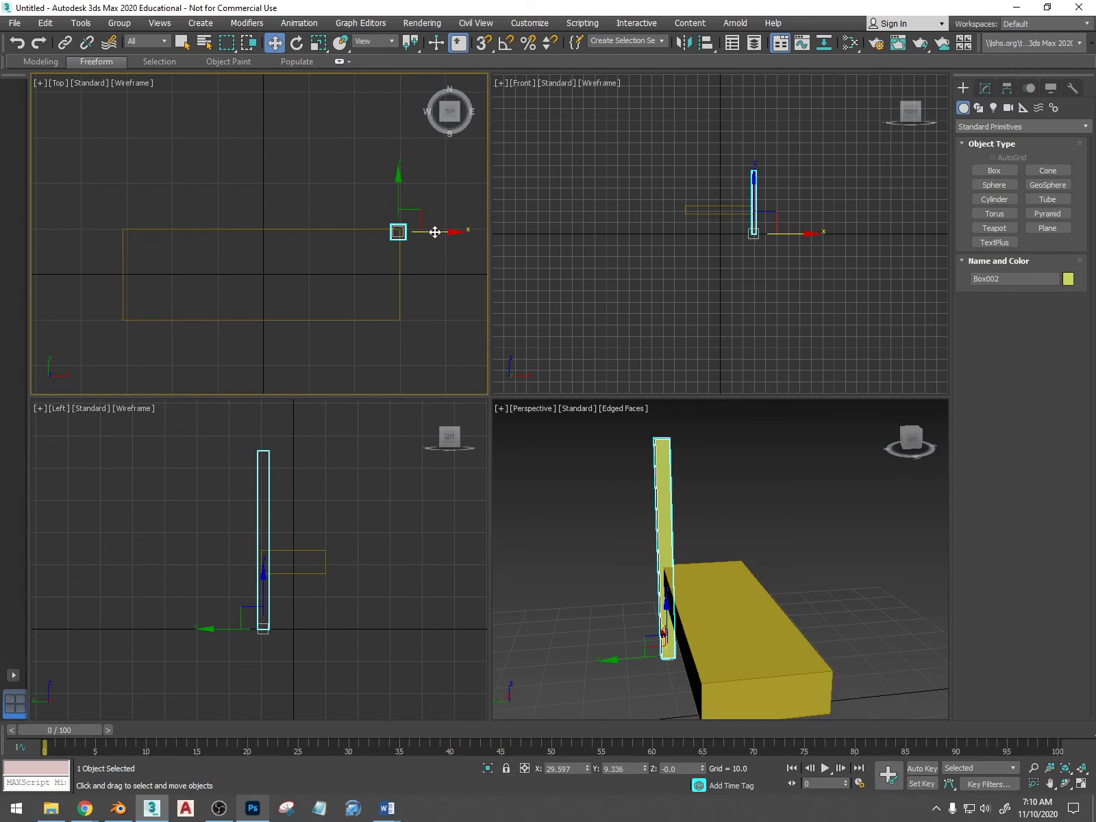
pyautogui.keyDown('shift'); pyautogui.moveTo(440, 231); pyautogui.dragTo(165, 212); pyautogui.keyUp('shift')
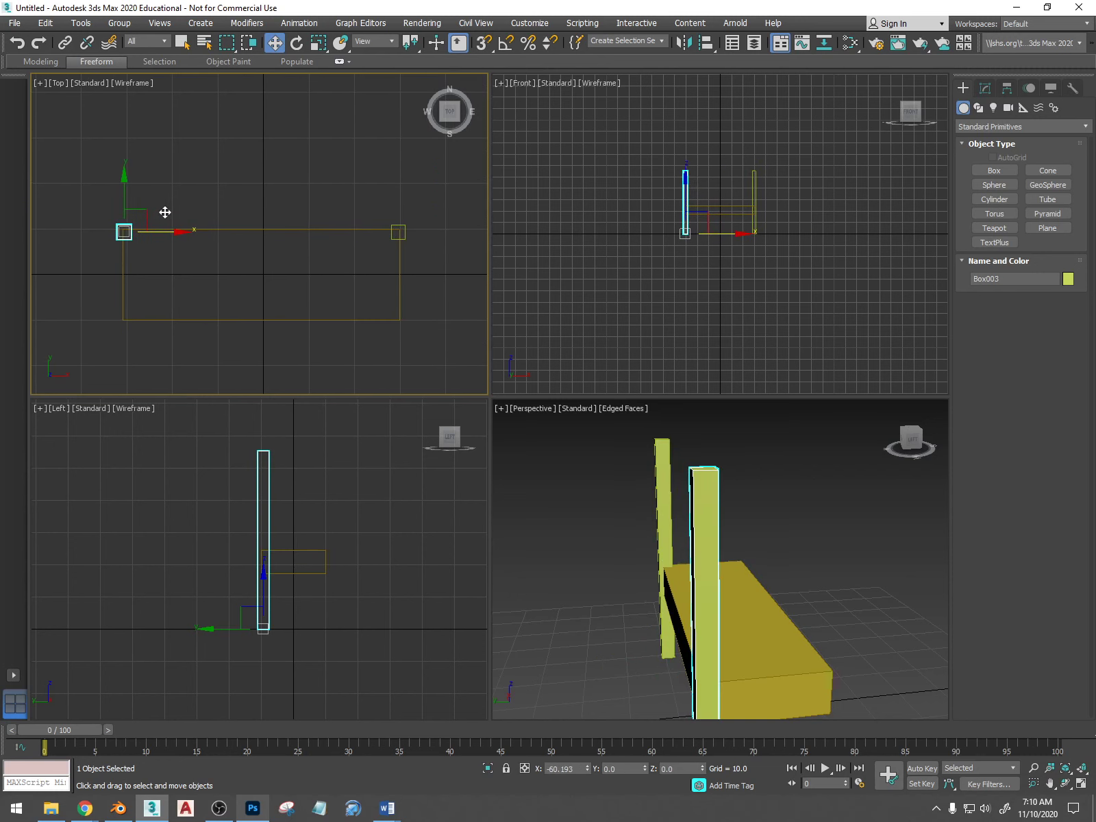
pyautogui.click(545, 459)
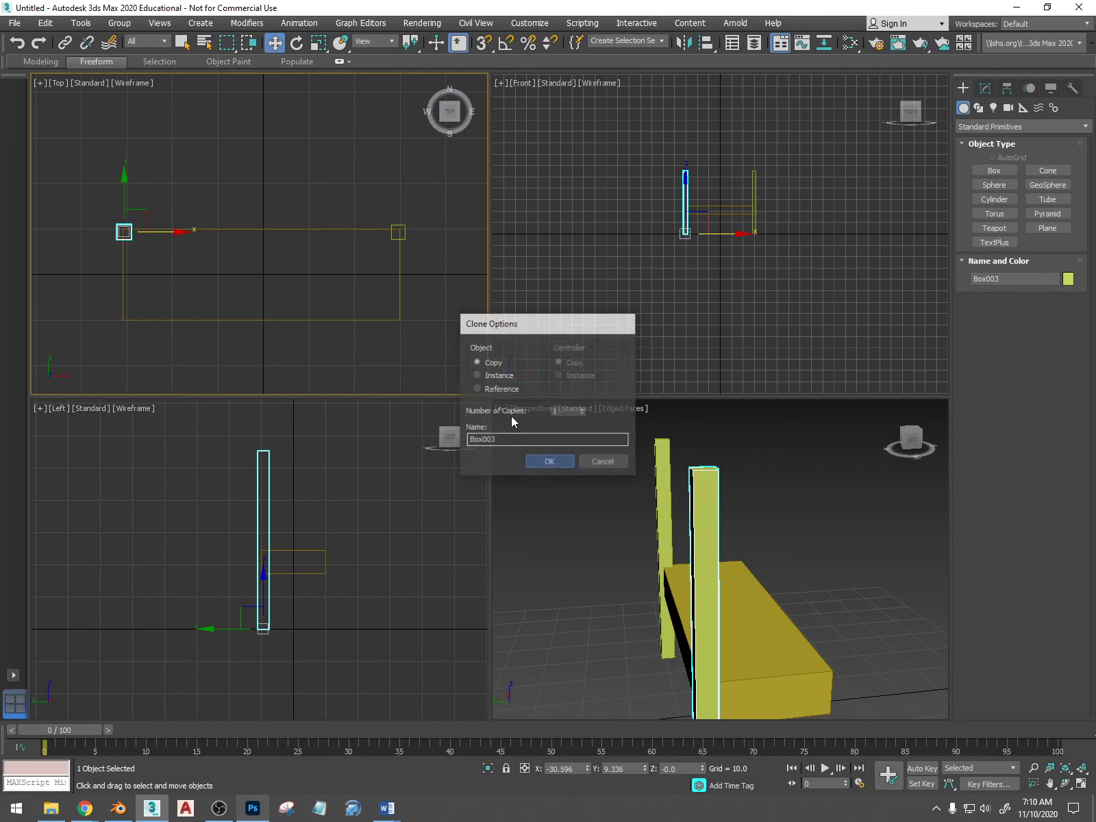
# - Select both rear posts and clone them as copies along Y onto the two front corners
pyautogui.keyDown('ctrl'); pyautogui.click(407, 221); pyautogui.keyUp('ctrl')
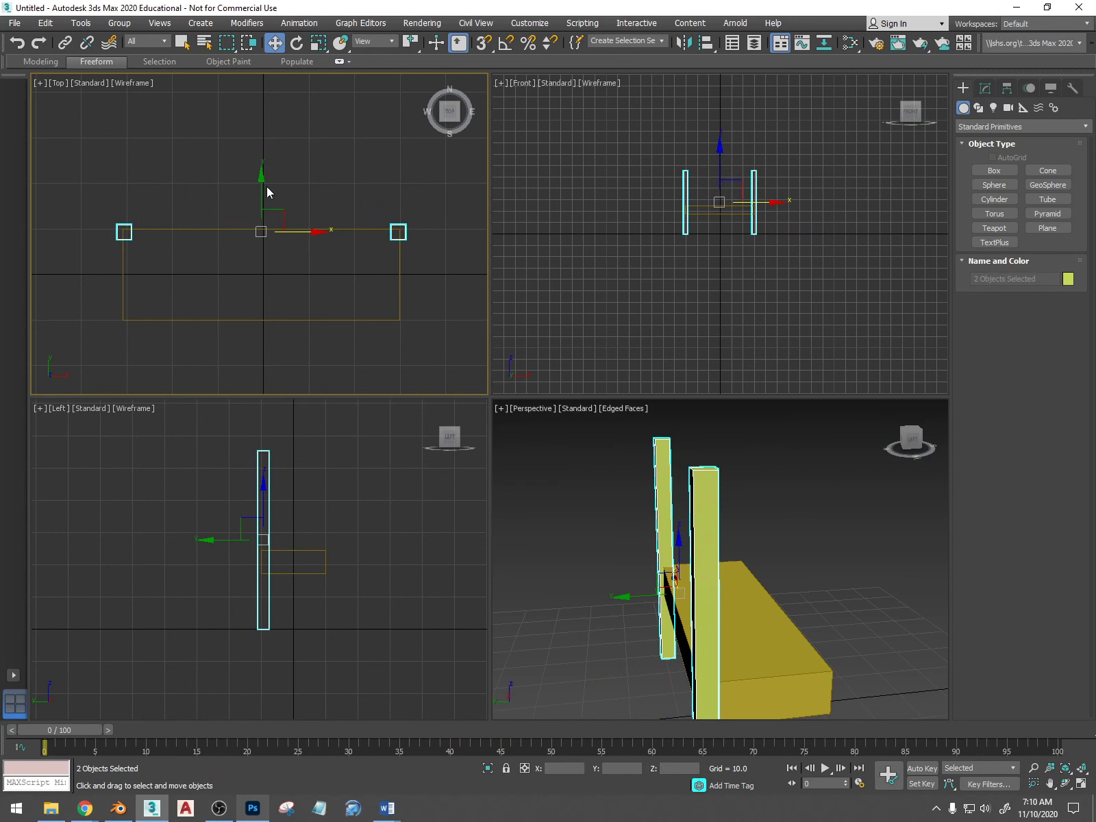
pyautogui.keyDown('shift'); pyautogui.moveTo(260, 184); pyautogui.dragTo(245, 269); pyautogui.keyUp('shift')
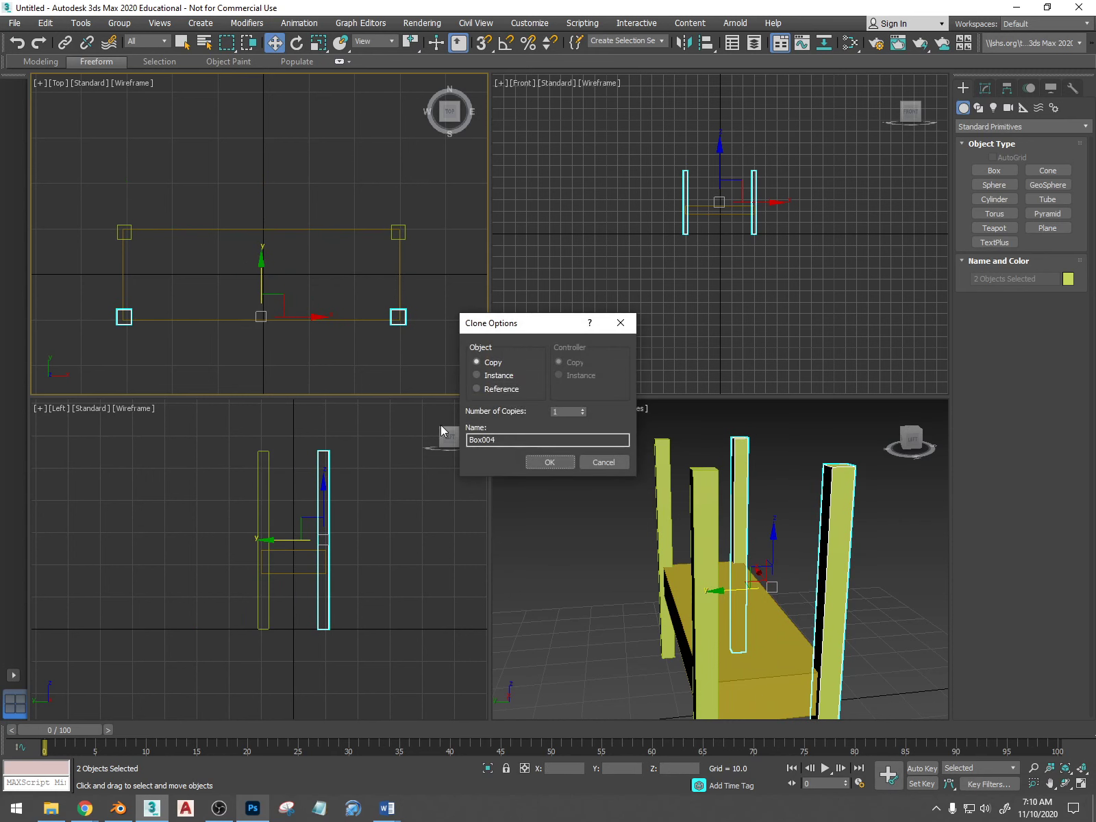
pyautogui.click(559, 462)
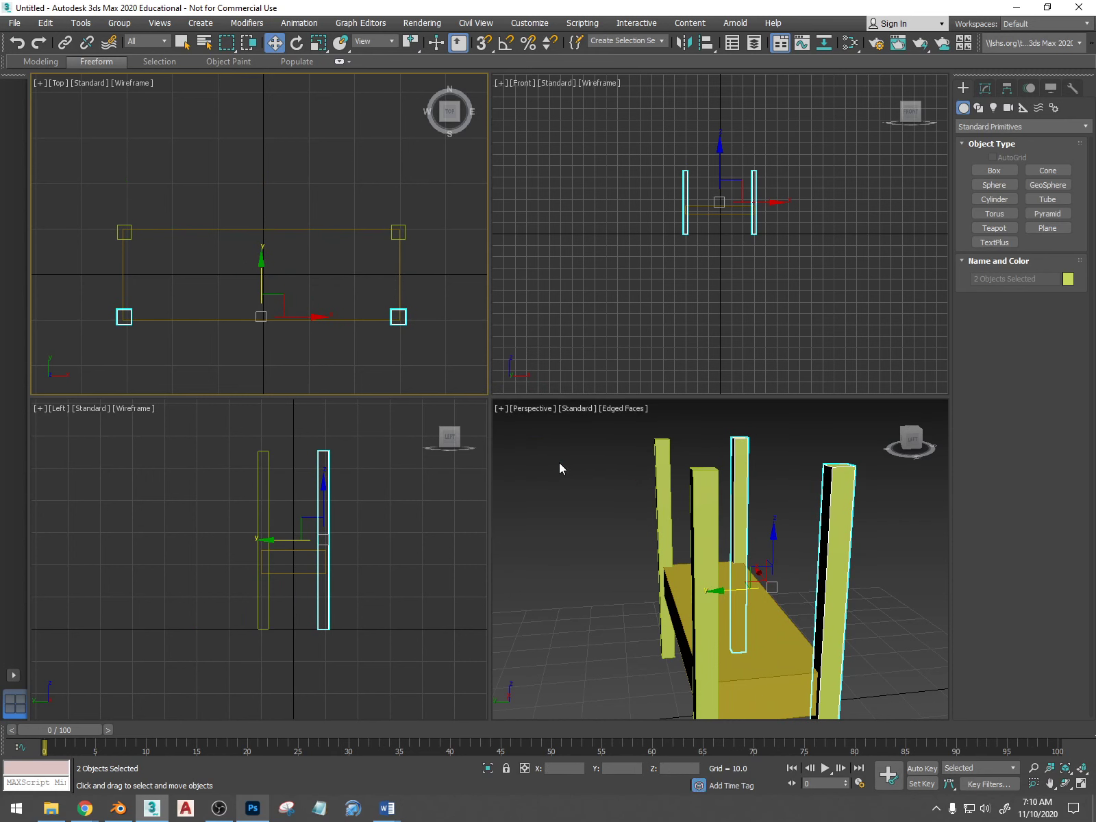
# - Select the wide box between the posts and convert it to an Editable Poly
pyautogui.scroll(-5, 824, 588)
pyautogui.keyDown('alt'); pyautogui.moveTo(823, 588); pyautogui.dragTo(696, 572, button='middle'); pyautogui.keyUp('alt')
pyautogui.scroll(6, 816, 591)
pyautogui.click(820, 589)
pyautogui.scroll(-4, 644, 584)
pyautogui.rightClick(693, 571)
pyautogui.moveTo(788, 695)
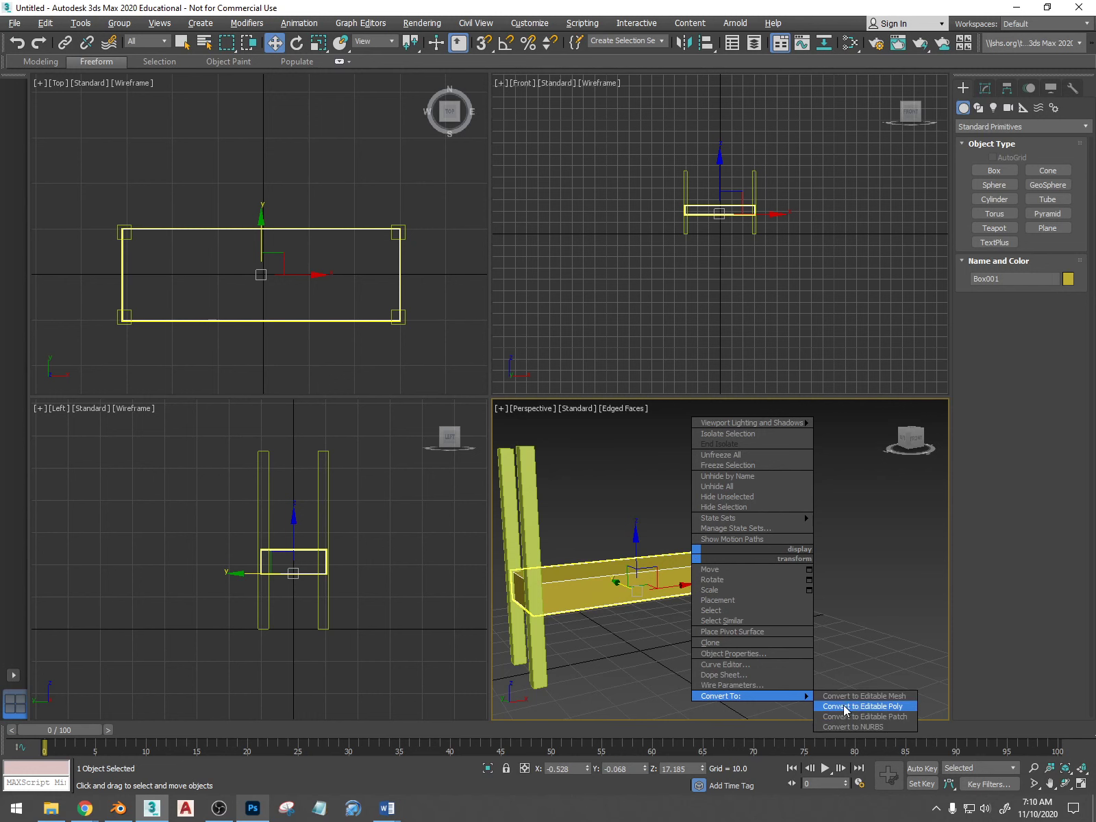
pyautogui.click(848, 705)
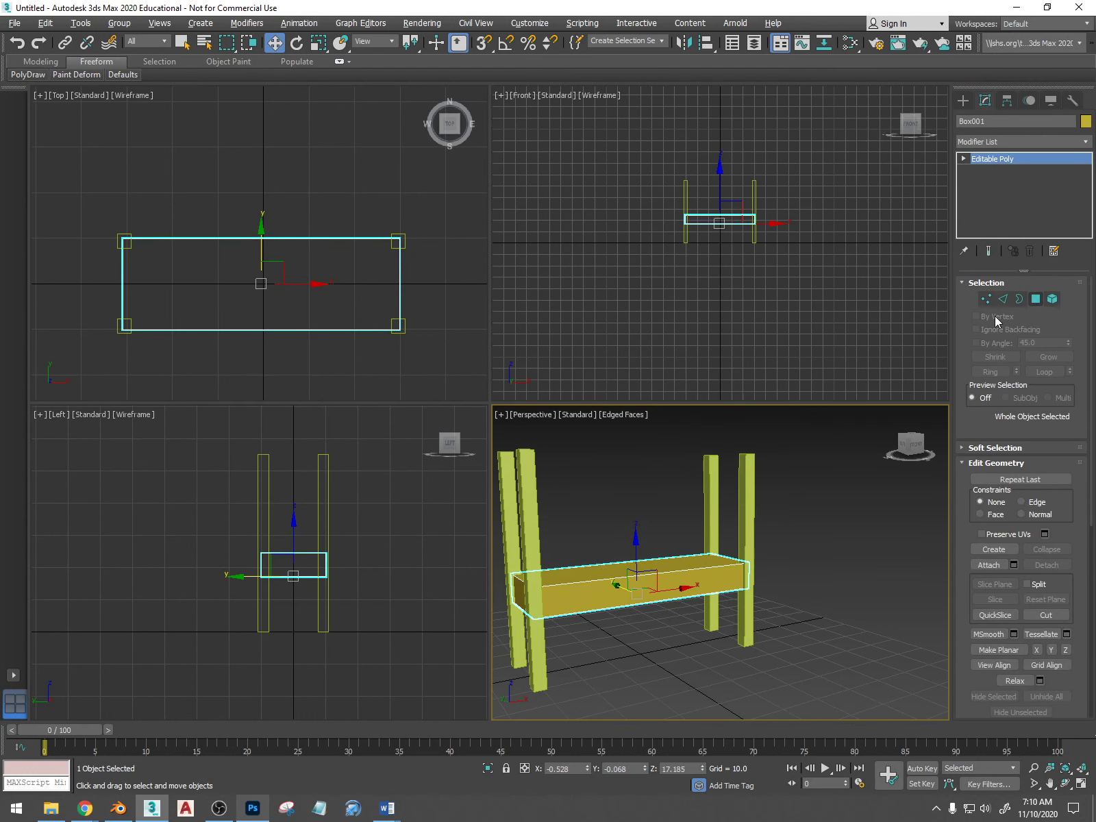
# - Select the wide box's top polygon and raise it to about Z 27.3
pyautogui.press('4')
pyautogui.click(648, 569)
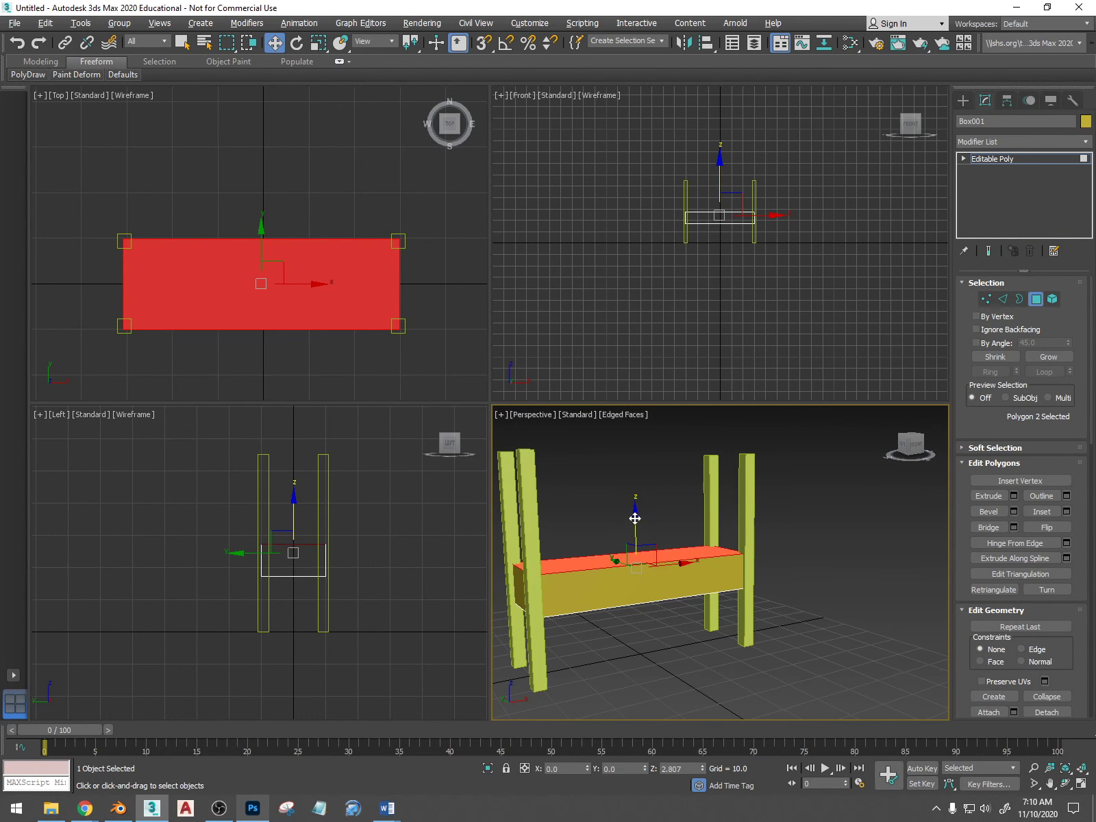
pyautogui.scroll(3, 687, 587)
pyautogui.moveTo(688, 587); pyautogui.dragTo(837, 596, button='middle')
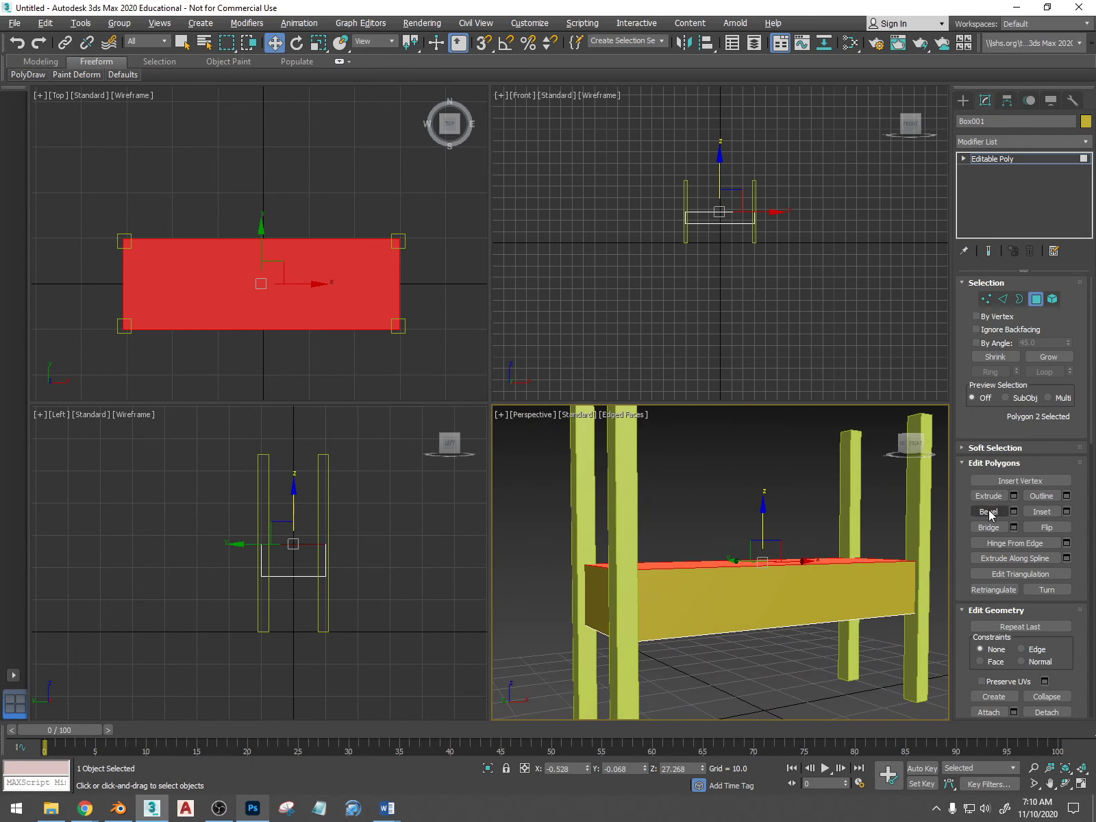
# - Extrude the top polygon upward by 1.246 to form a thin band around the upper edge
pyautogui.click(1014, 496)
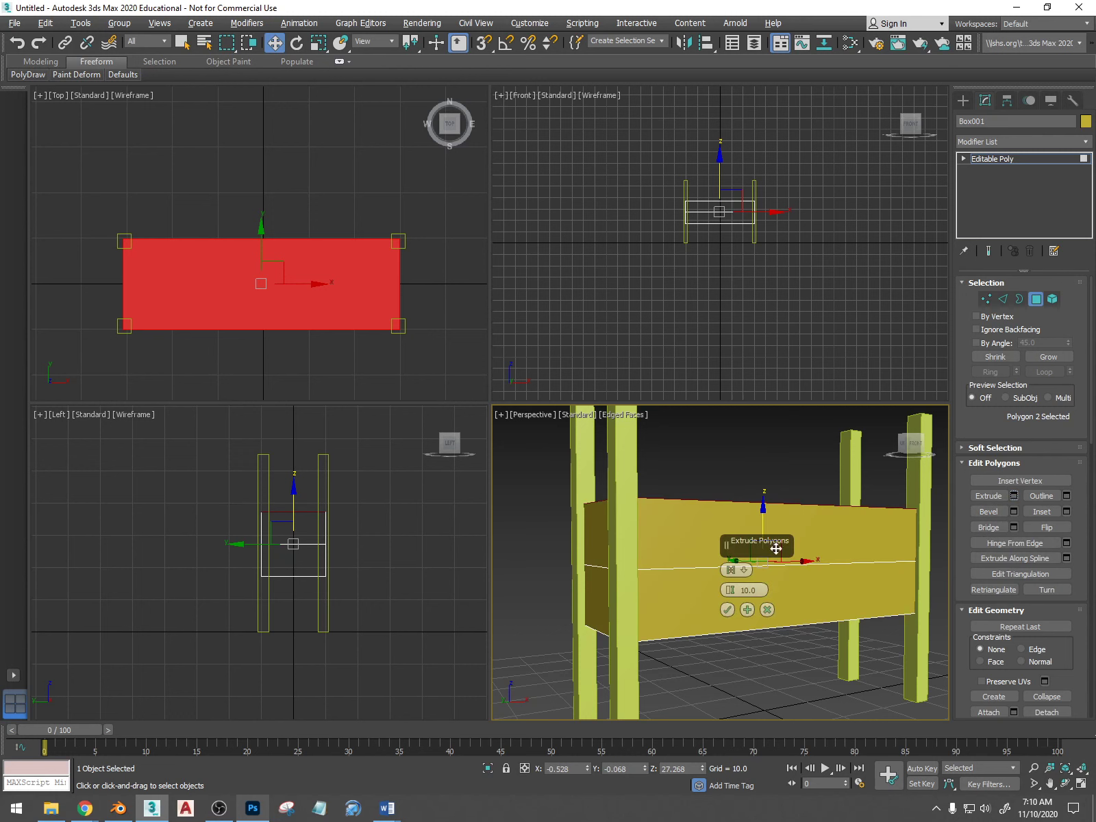
pyautogui.moveTo(732, 592); pyautogui.dragTo(732, 582)
pyautogui.click(727, 609)
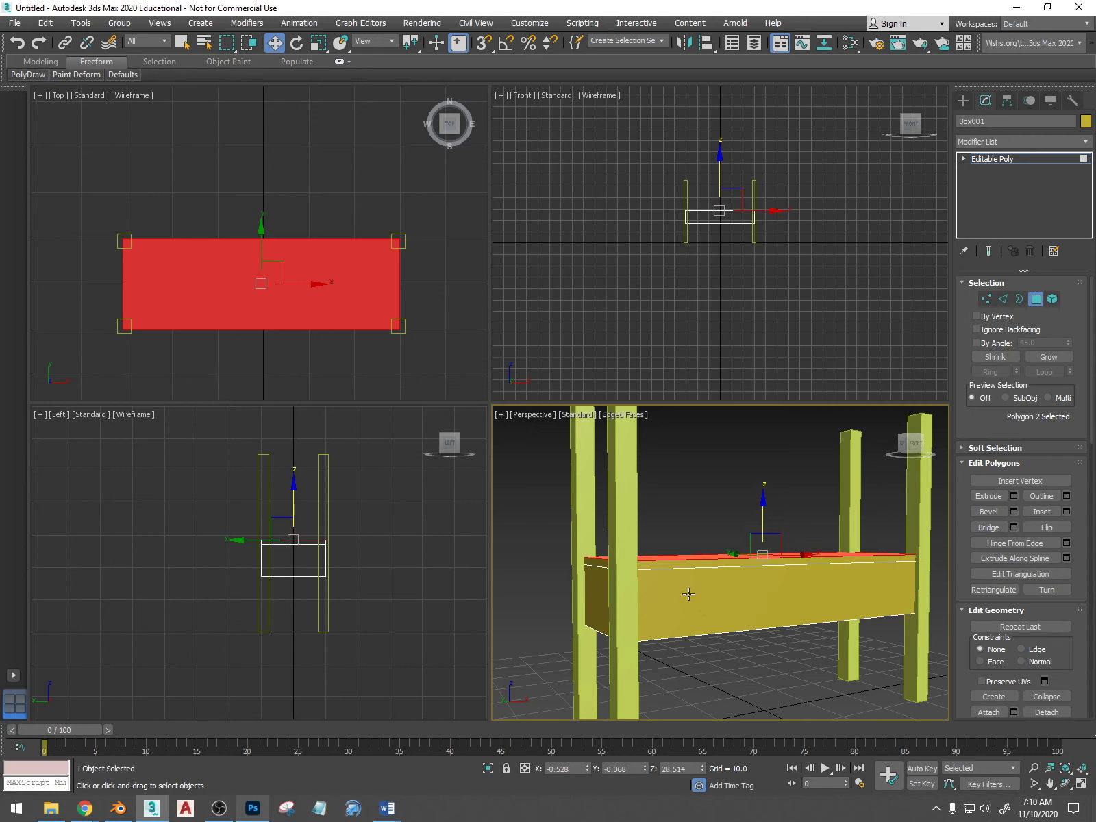
# - Extrude the four side polygons of the thin upper band outward by Local Normal with a height of 0.748
pyautogui.click(600, 566)
pyautogui.keyDown('ctrl'); pyautogui.click(665, 565); pyautogui.keyUp('ctrl')
pyautogui.keyDown('alt'); pyautogui.moveTo(823, 583); pyautogui.dragTo(907, 615, button='middle'); pyautogui.keyUp('alt')
pyautogui.keyDown('ctrl'); pyautogui.click(658, 613); pyautogui.keyUp('ctrl')
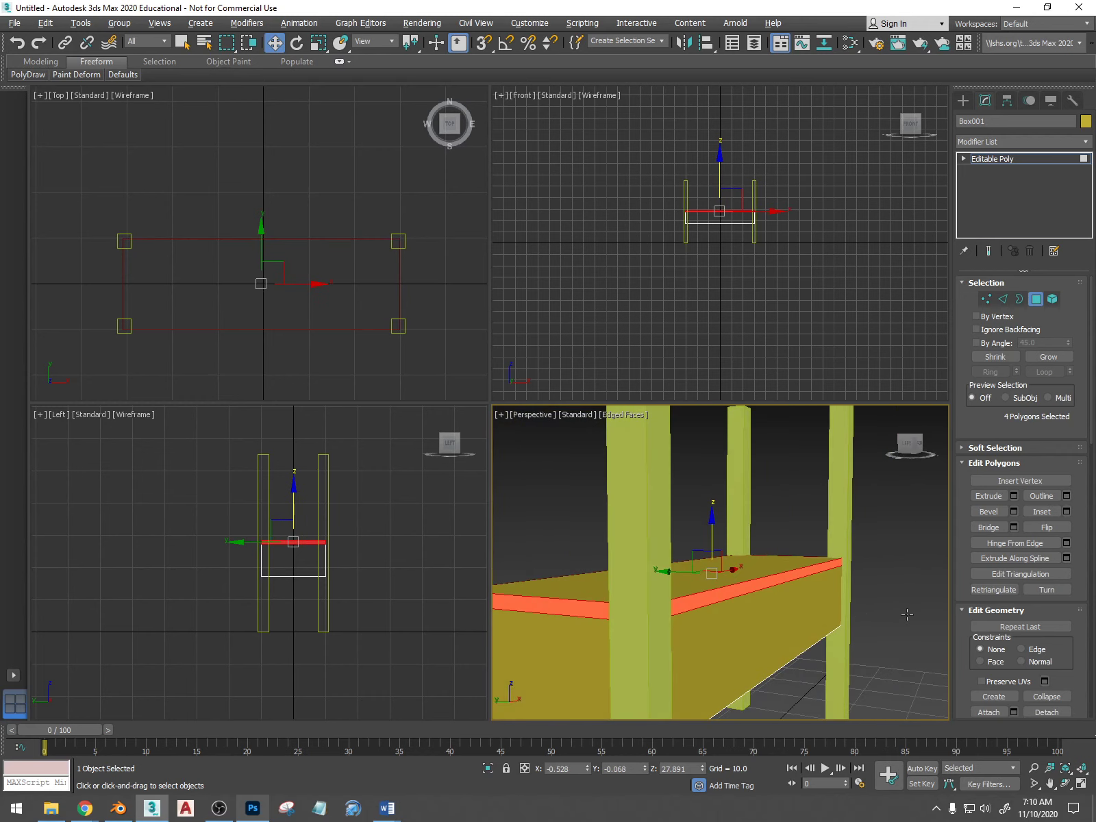
pyautogui.click(1014, 495)
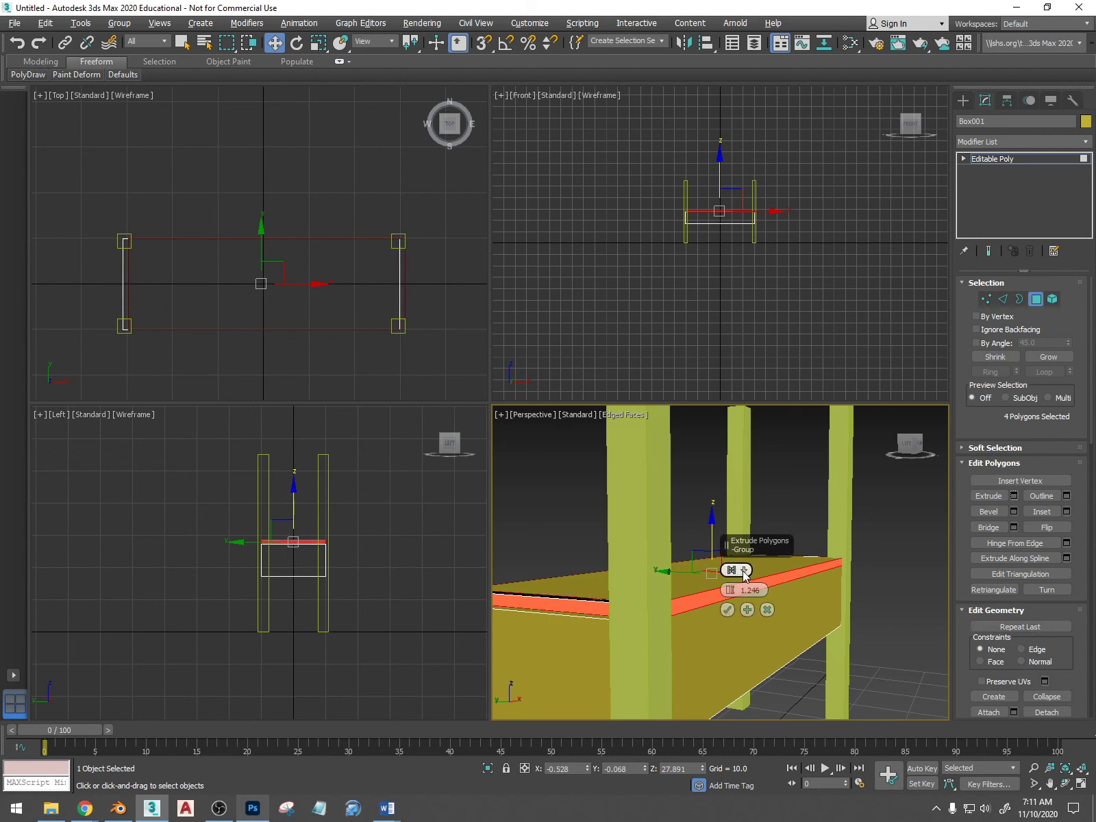
pyautogui.moveTo(745, 574)
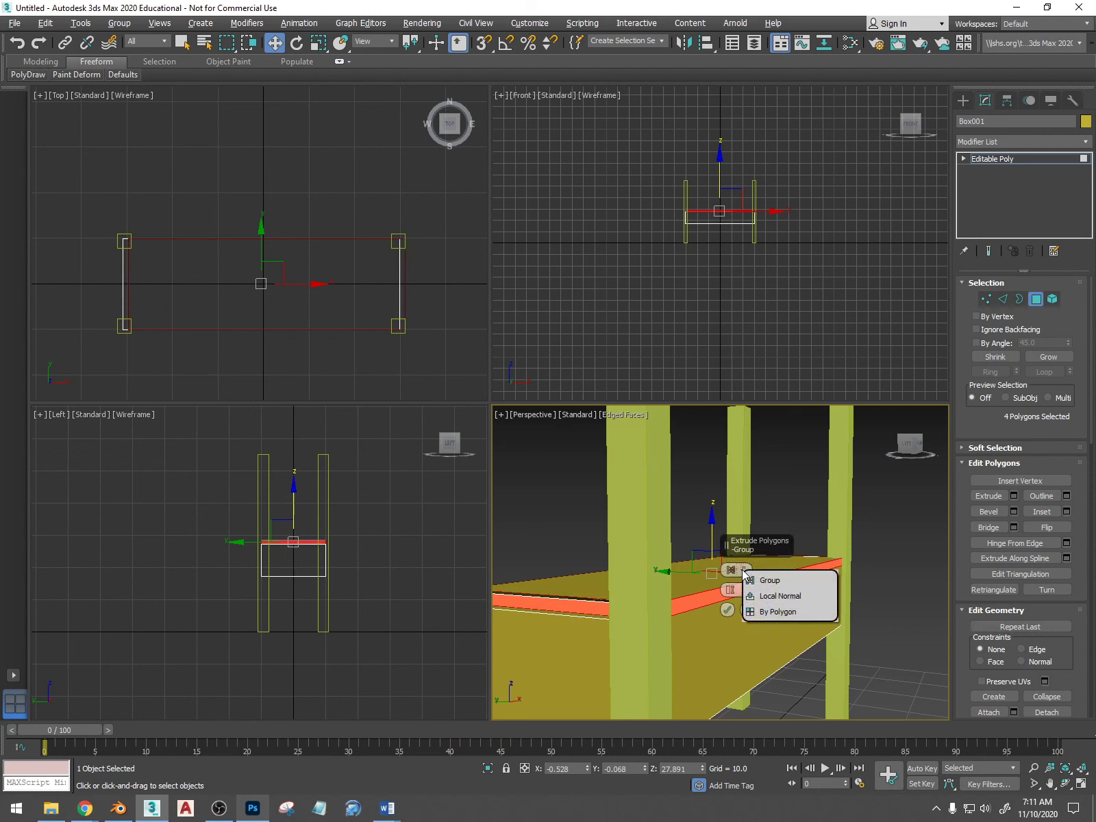
pyautogui.click(774, 596)
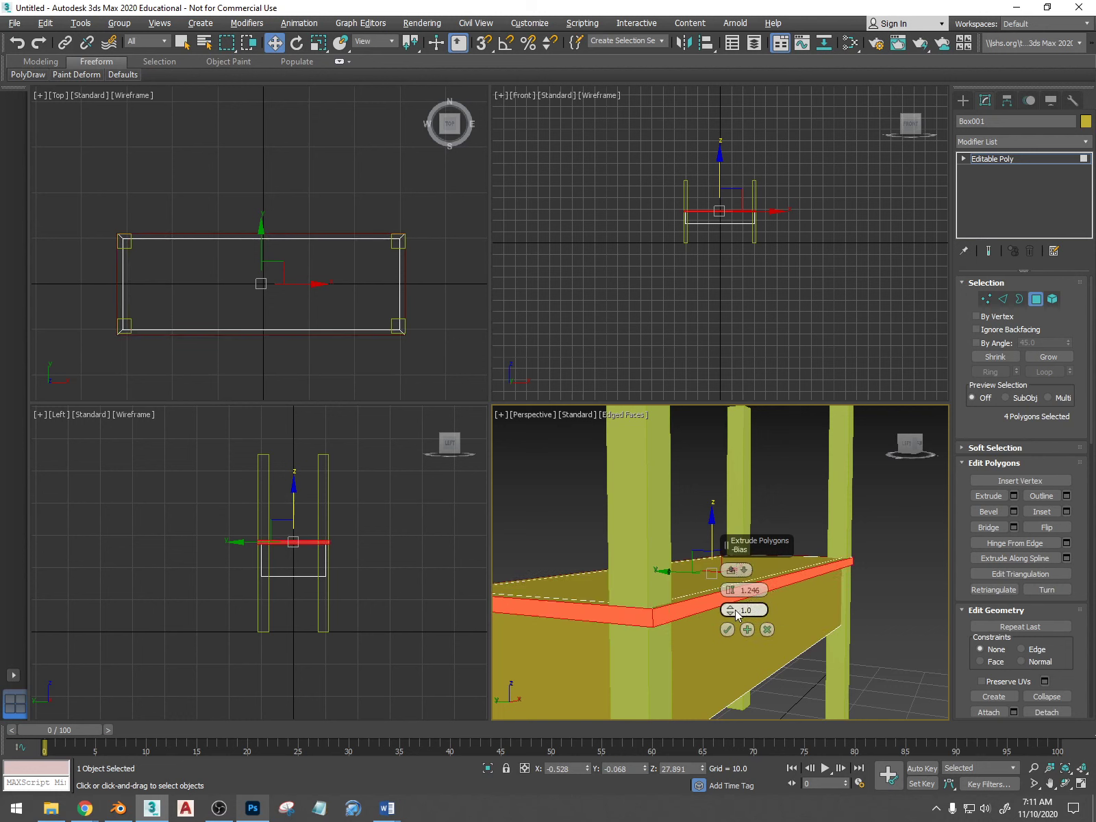
pyautogui.moveTo(652, 617)
pyautogui.keyDown('alt'); pyautogui.mouseDown(button='middle')
pyautogui.moveTo(665, 620)
pyautogui.moveTo(650, 621)
pyautogui.mouseUp(button='middle'); pyautogui.keyUp('alt')
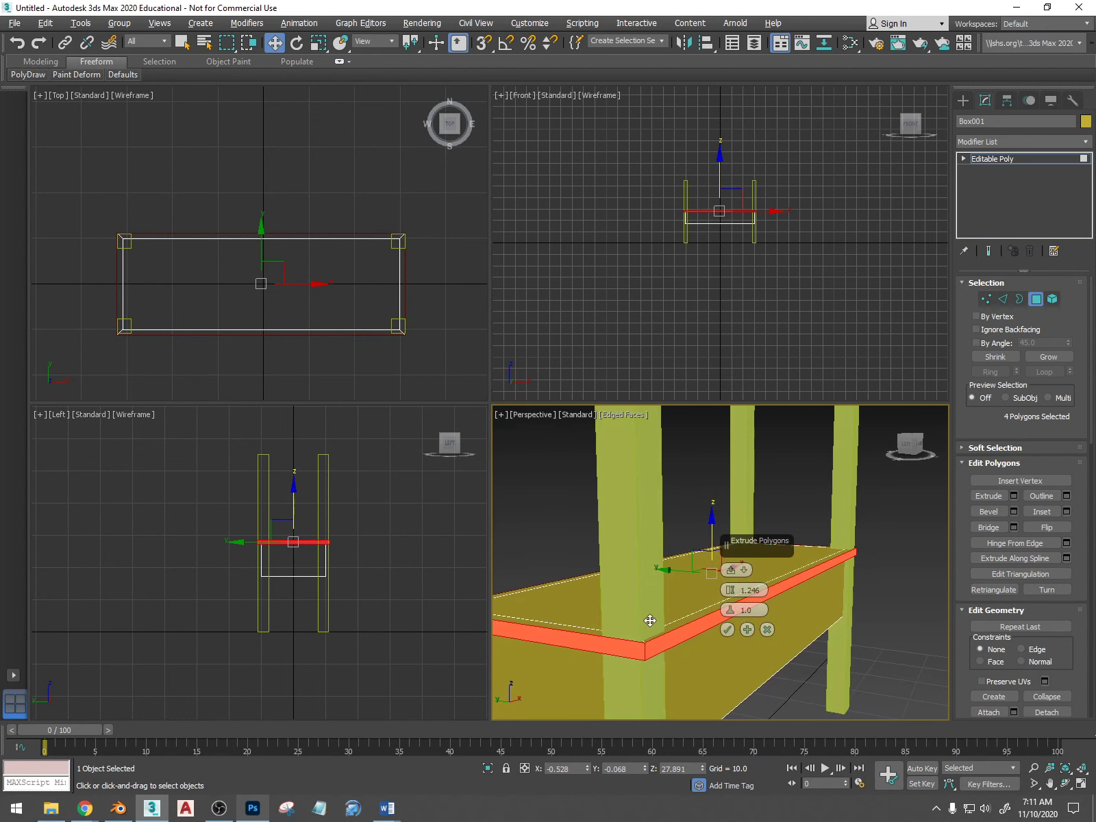
pyautogui.rightClick(730, 599)
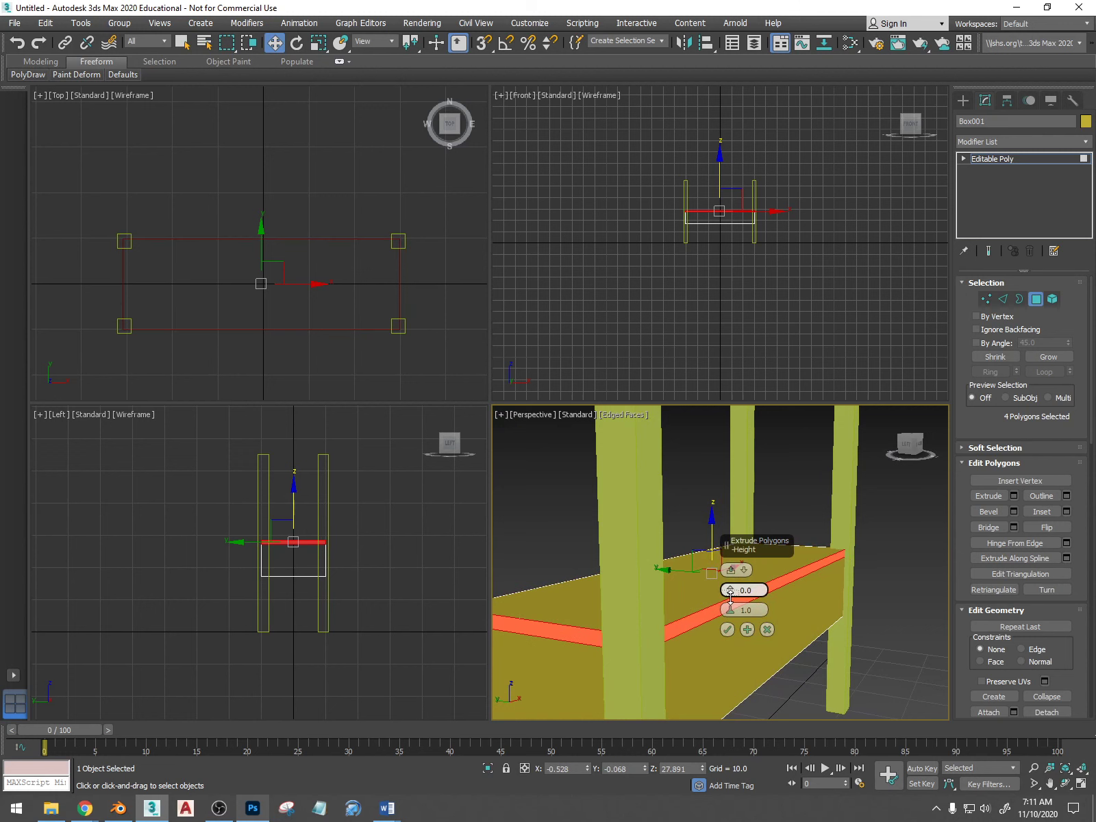
pyautogui.moveTo(731, 599); pyautogui.dragTo(731, 595)
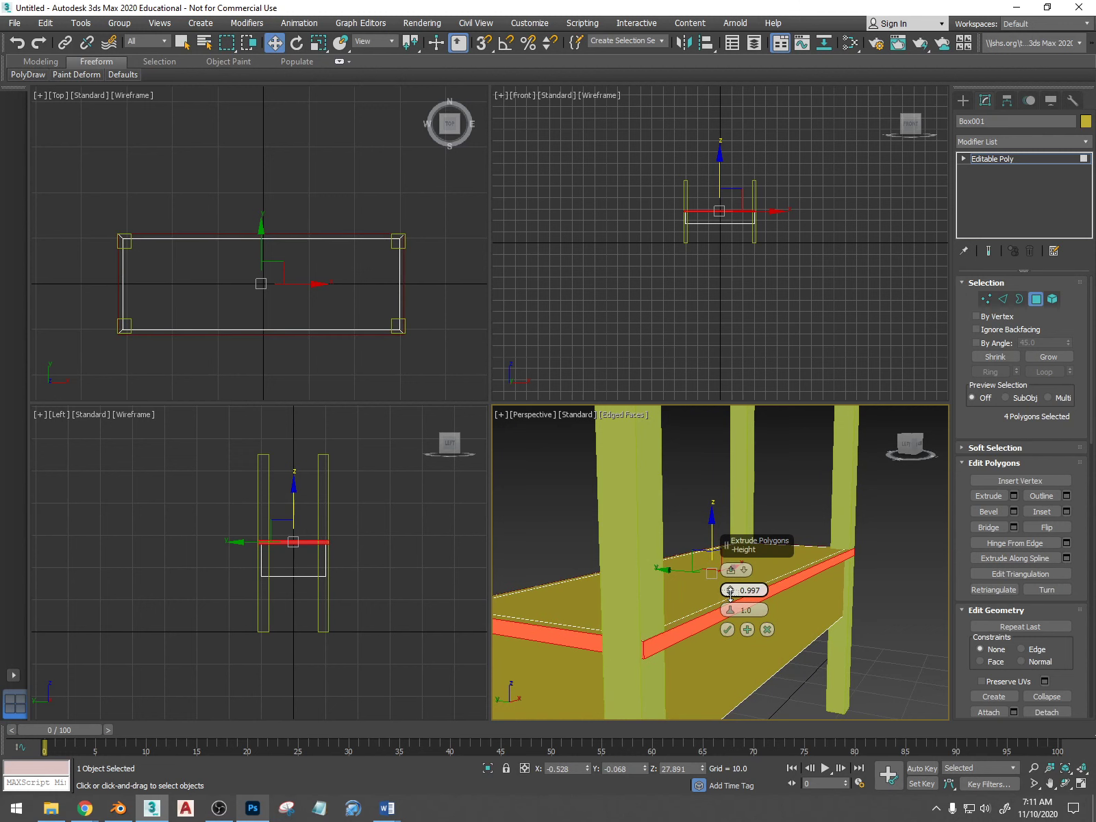
pyautogui.moveTo(728, 595); pyautogui.dragTo(727, 597)
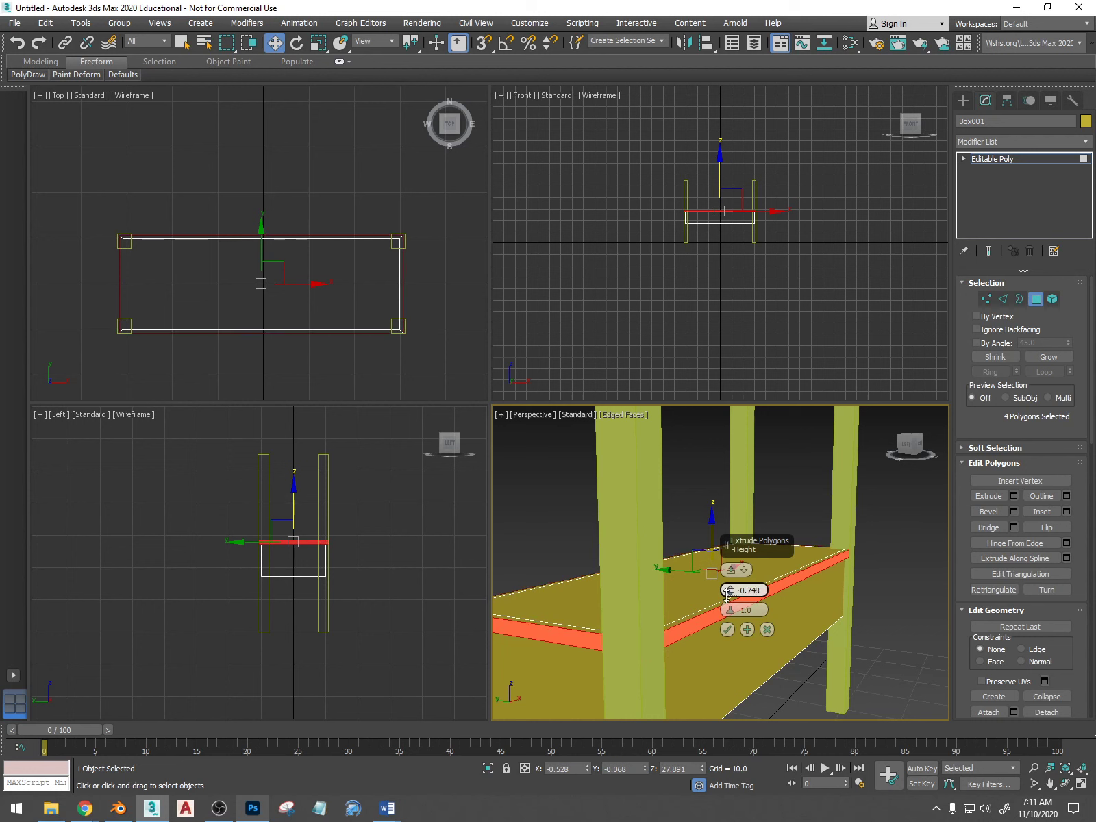
pyautogui.click(728, 629)
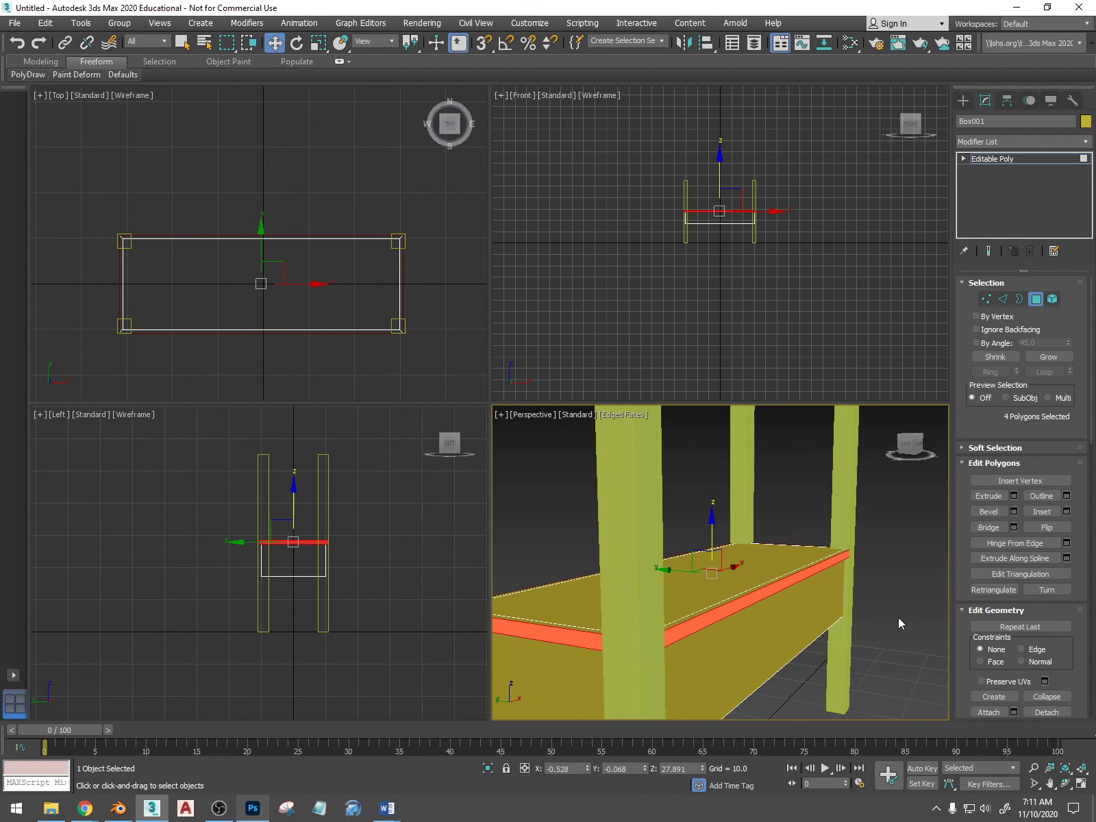
# - Select the lower box's top polygon and grow the selection outward over the sides of its protruding rim
pyautogui.keyDown('alt'); pyautogui.moveTo(898, 617); pyautogui.dragTo(794, 582, button='middle'); pyautogui.keyUp('alt')
pyautogui.scroll(-3, 869, 619)
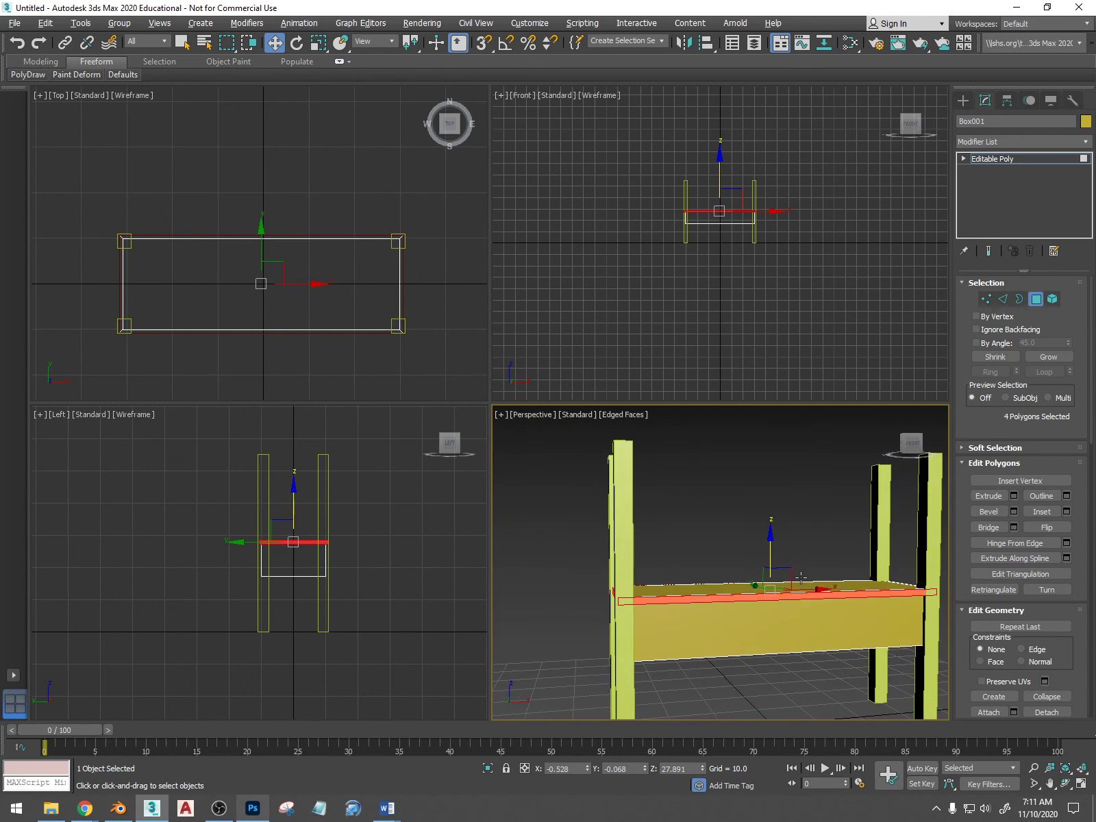
pyautogui.keyDown('alt'); pyautogui.moveTo(784, 512); pyautogui.dragTo(859, 570, button='middle'); pyautogui.keyUp('alt')
pyautogui.click(788, 588)
pyautogui.keyDown('alt'); pyautogui.moveTo(786, 615); pyautogui.dragTo(757, 618, button='middle'); pyautogui.keyUp('alt')
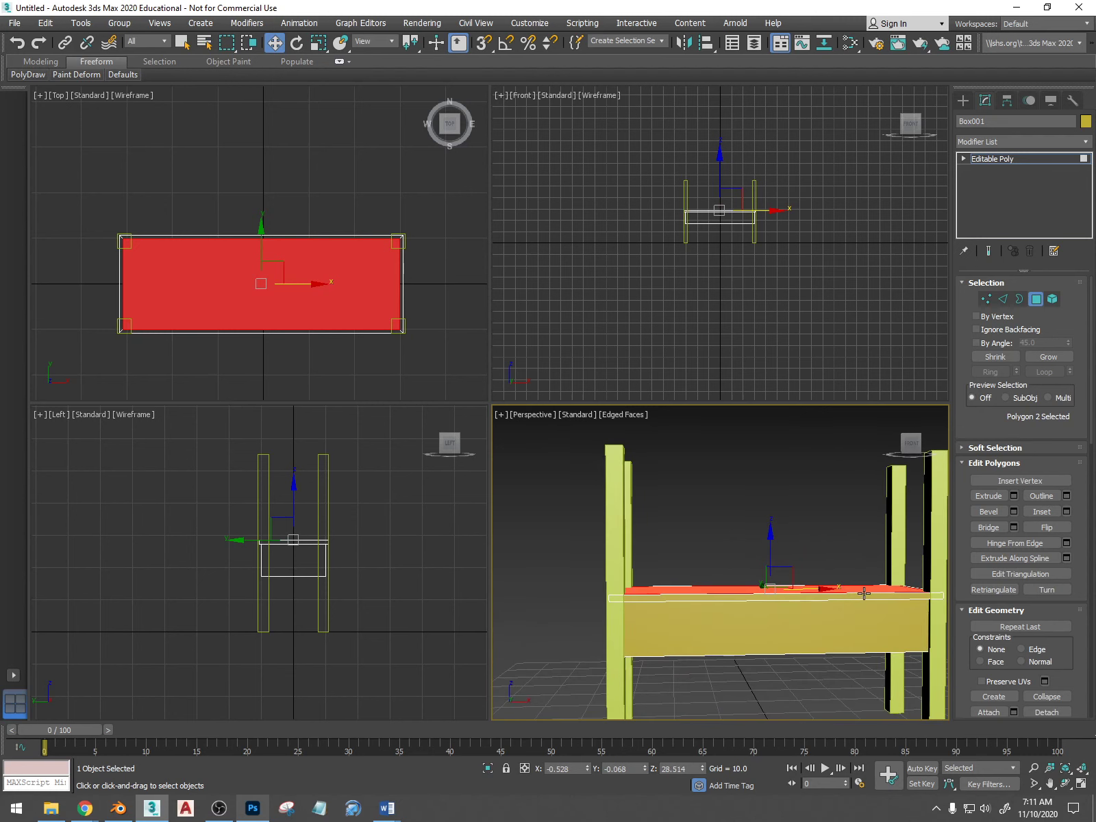
pyautogui.keyDown('alt'); pyautogui.moveTo(886, 455); pyautogui.dragTo(861, 501, button='middle'); pyautogui.keyUp('alt')
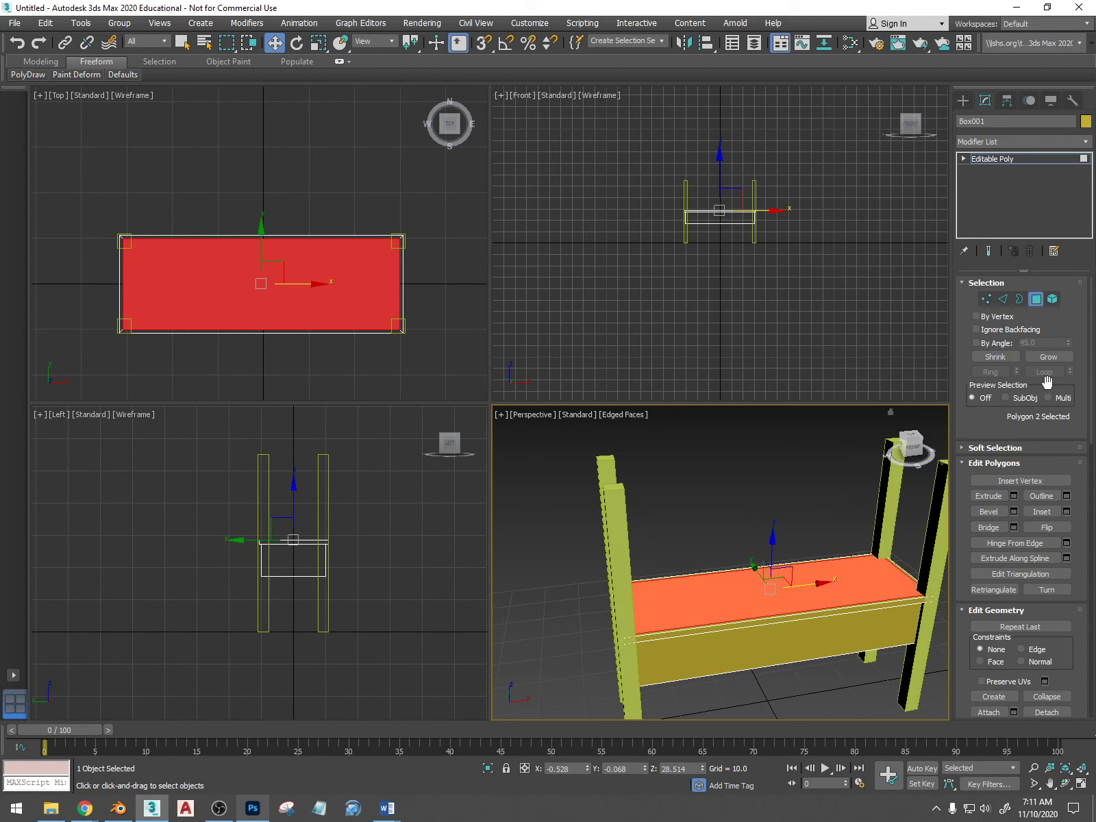
pyautogui.click(1062, 359)
pyautogui.click(1062, 359)
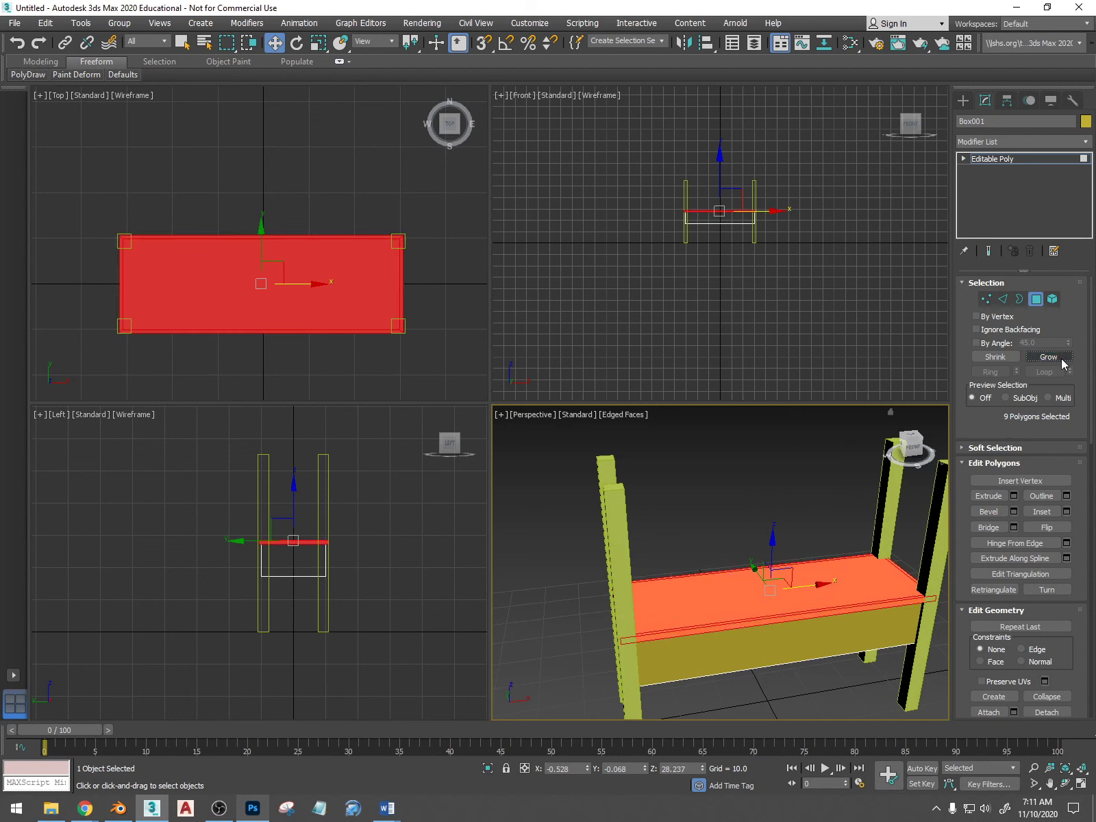
# - Grow the selection to include the rim's underside and raise the whole rim by about 3.5
pyautogui.keyDown('alt'); pyautogui.moveTo(675, 546); pyautogui.dragTo(635, 528, button='middle'); pyautogui.keyUp('alt')
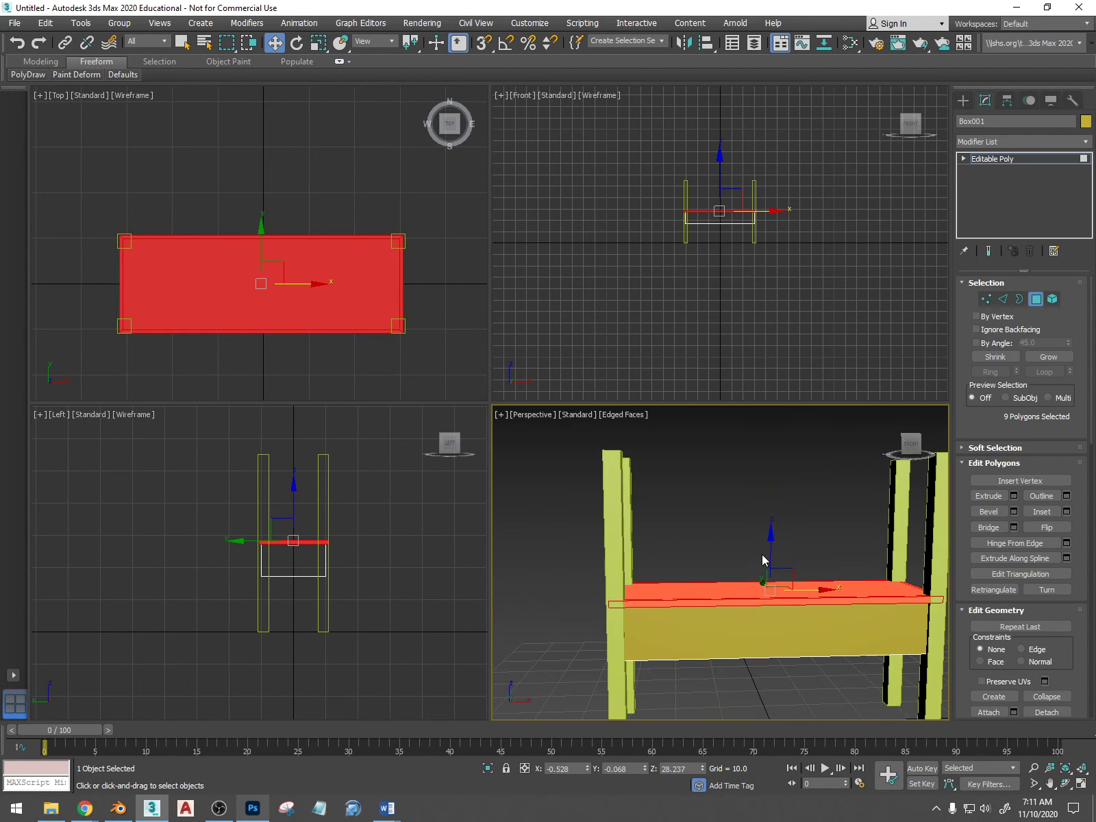
pyautogui.moveTo(770, 545); pyautogui.dragTo(771, 526)
pyautogui.click(1048, 357)
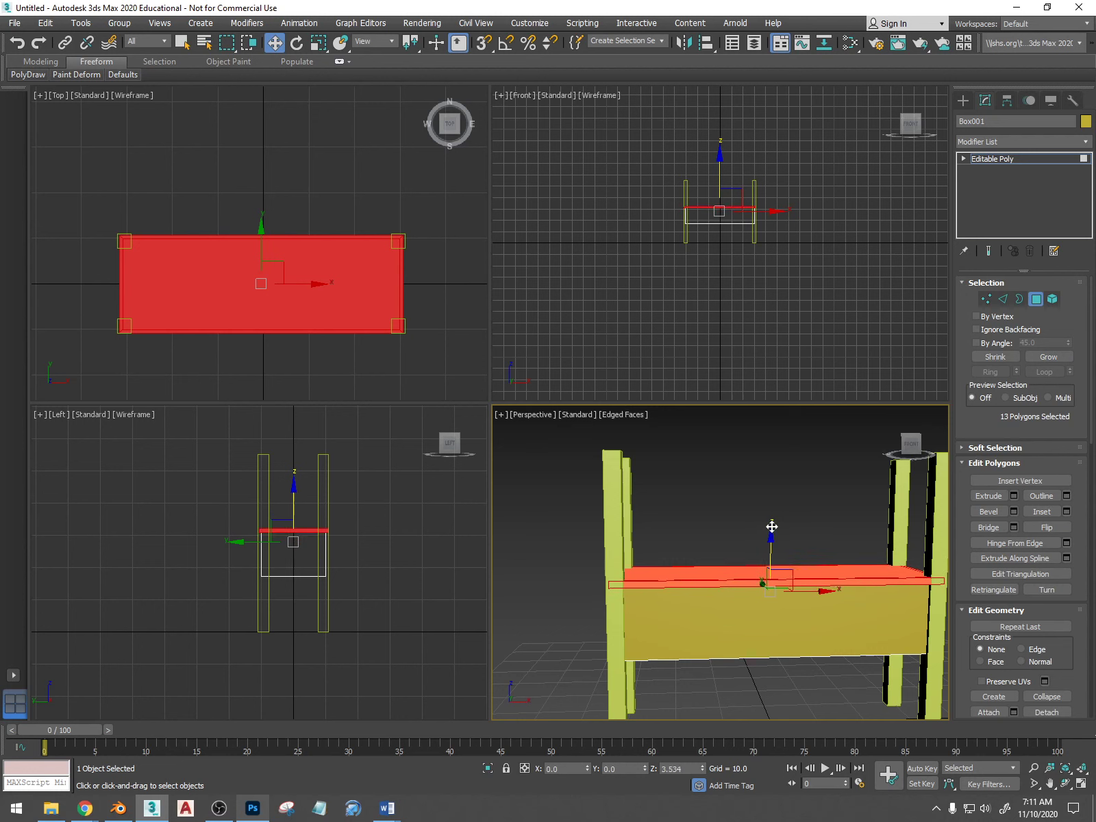
pyautogui.moveTo(808, 555)
pyautogui.keyDown('alt'); pyautogui.mouseDown(button='middle')
pyautogui.moveTo(796, 558)
pyautogui.moveTo(819, 566)
pyautogui.mouseUp(button='middle'); pyautogui.keyUp('alt')
pyautogui.moveTo(815, 646); pyautogui.dragTo(801, 629, button='middle')
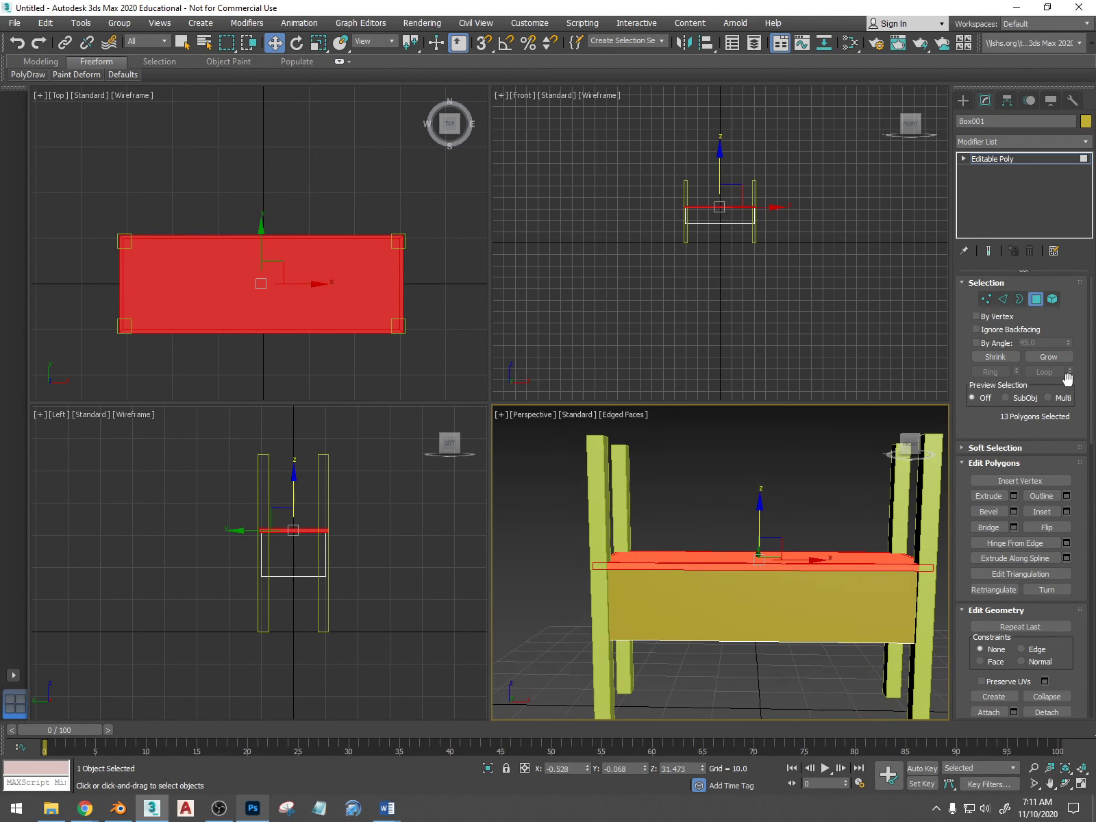
# - Leave polygon editing and copy the whole rimmed box upward to about Z 45.9
pyautogui.click(1037, 299)
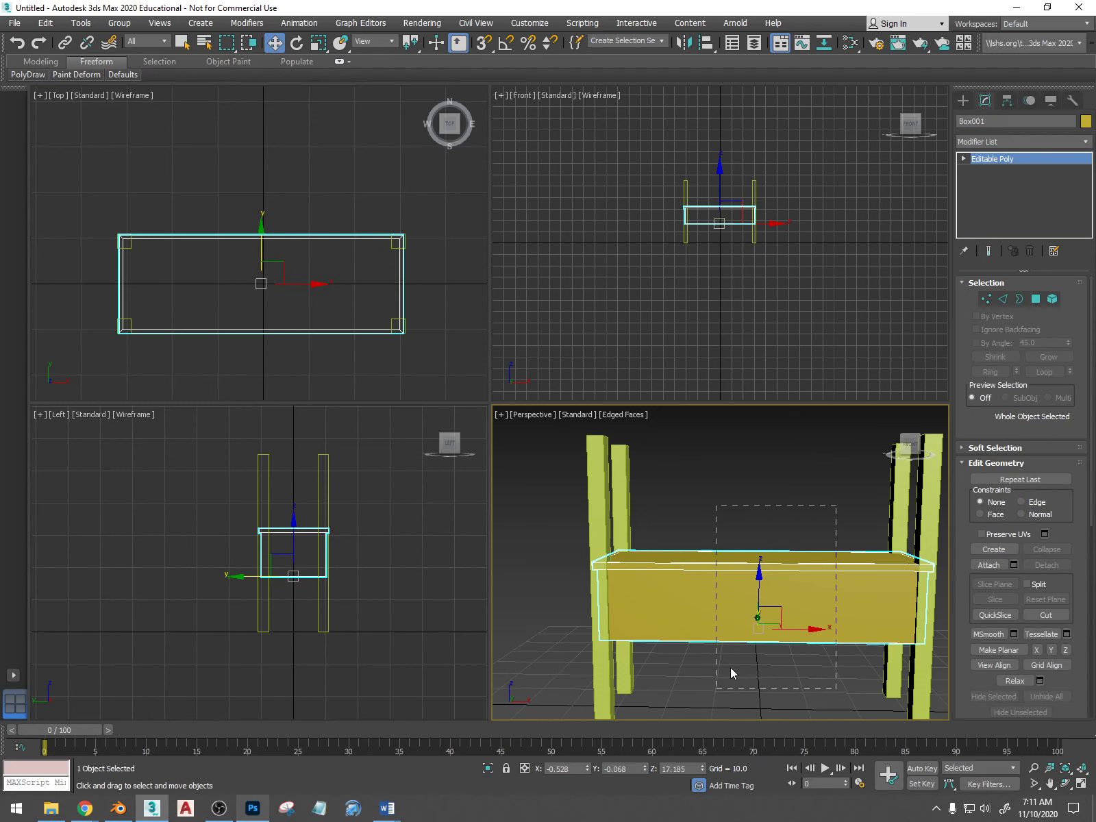
pyautogui.moveTo(759, 589)
pyautogui.keyDown('shift'); pyautogui.mouseDown()
pyautogui.moveTo(734, 438)
pyautogui.moveTo(733, 449)
pyautogui.mouseUp(); pyautogui.keyUp('shift')
pyautogui.click(570, 468)
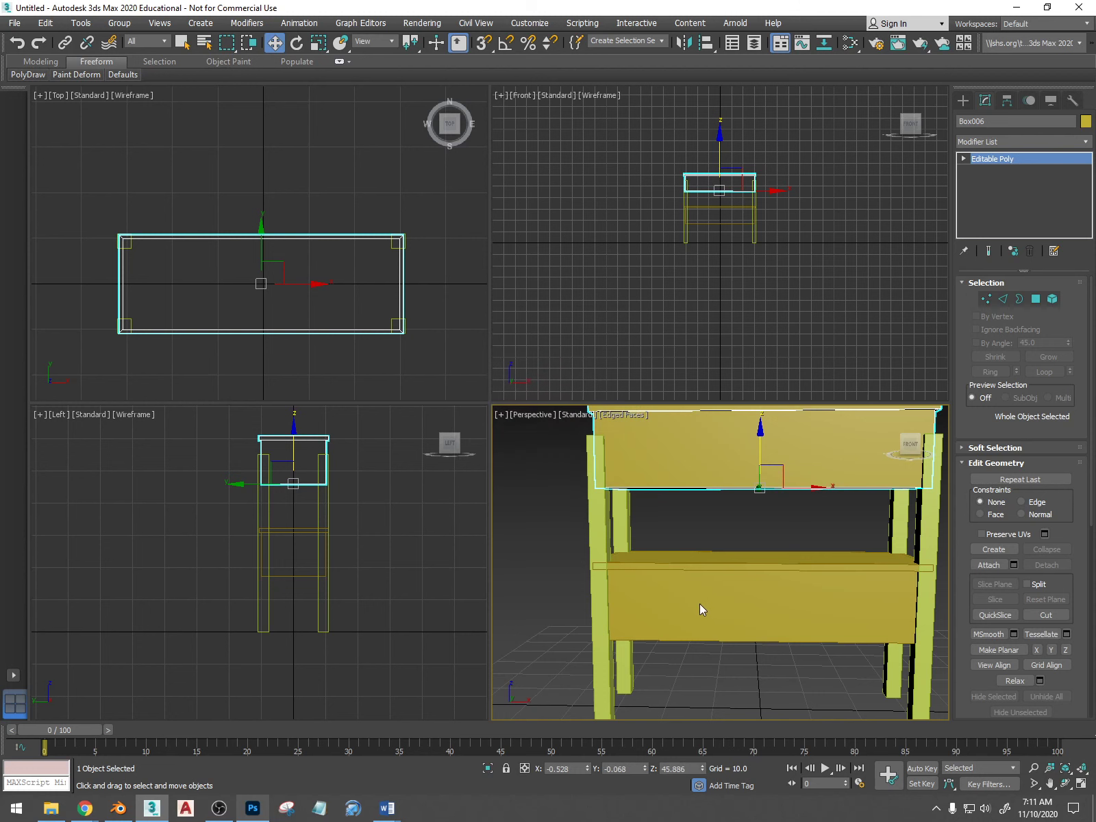
# - Scale the copied box down along its height to about 34 %
pyautogui.press('r')
pyautogui.moveTo(740, 515); pyautogui.dragTo(744, 583, button='middle')
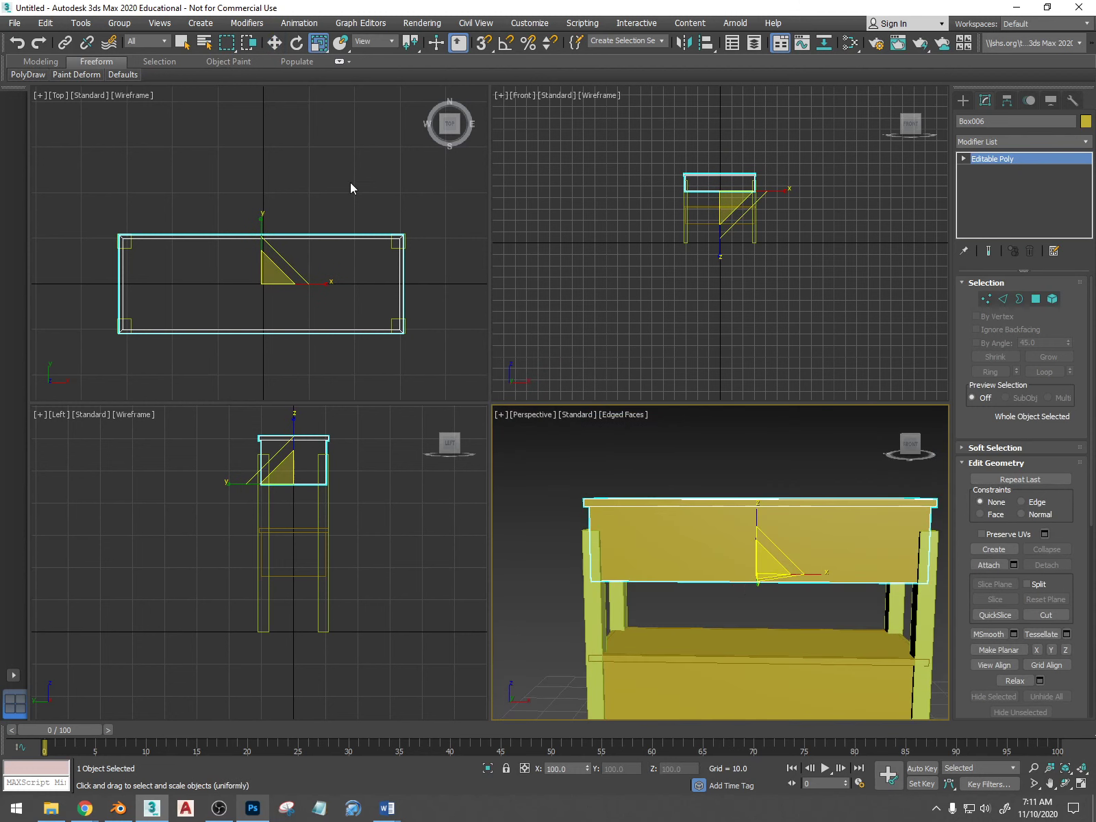
pyautogui.moveTo(322, 45); pyautogui.dragTo(319, 86)
pyautogui.moveTo(757, 514); pyautogui.dragTo(753, 609)
pyautogui.press('w')
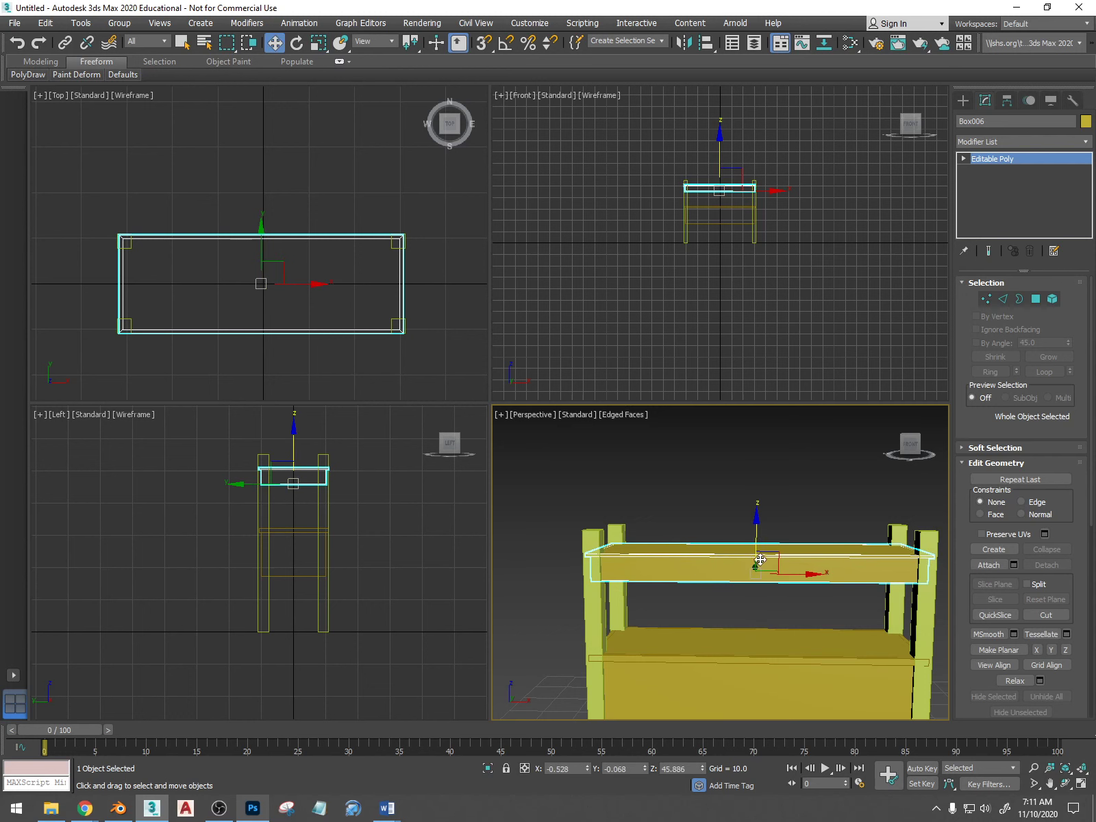
# - Position the flattened copy at the tops of the four posts, at about Z 50.9
pyautogui.moveTo(759, 530); pyautogui.dragTo(754, 497)
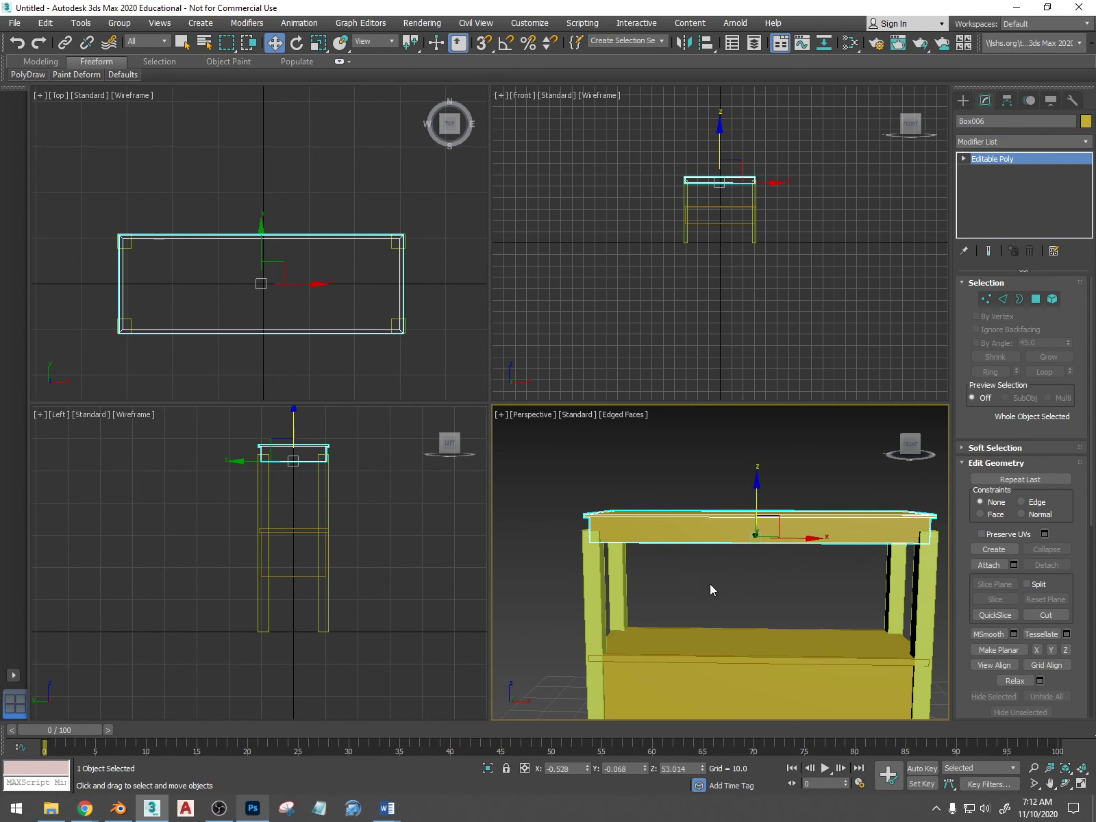
pyautogui.press('r')
pyautogui.keyDown('alt'); pyautogui.moveTo(697, 629); pyautogui.dragTo(726, 611, button='middle'); pyautogui.keyUp('alt')
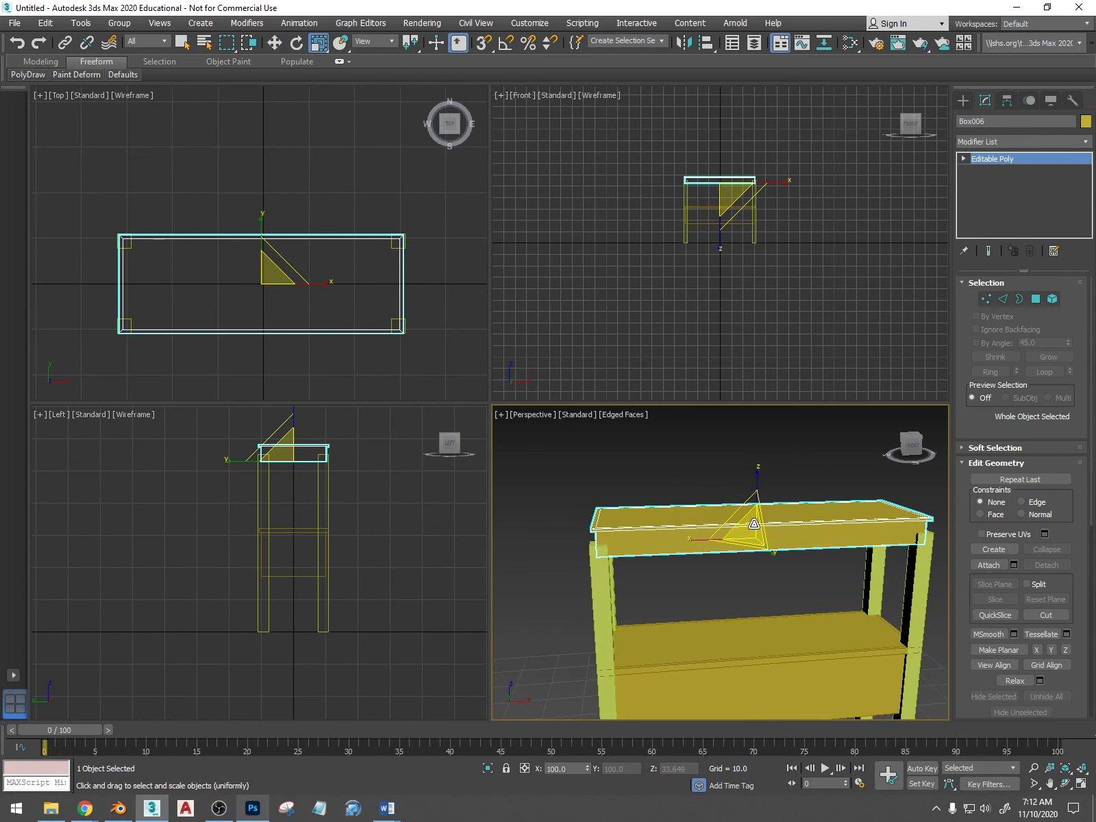
pyautogui.moveTo(754, 524); pyautogui.dragTo(754, 525)
pyautogui.keyDown('alt'); pyautogui.moveTo(755, 525); pyautogui.dragTo(744, 557, button='middle'); pyautogui.keyUp('alt')
pyautogui.press('w')
pyautogui.moveTo(756, 487); pyautogui.dragTo(747, 521)
pyautogui.keyDown('alt'); pyautogui.moveTo(747, 521); pyautogui.dragTo(738, 558, button='middle'); pyautogui.keyUp('alt')
pyautogui.keyDown('alt'); pyautogui.moveTo(805, 537); pyautogui.dragTo(844, 514, button='middle'); pyautogui.keyUp('alt')
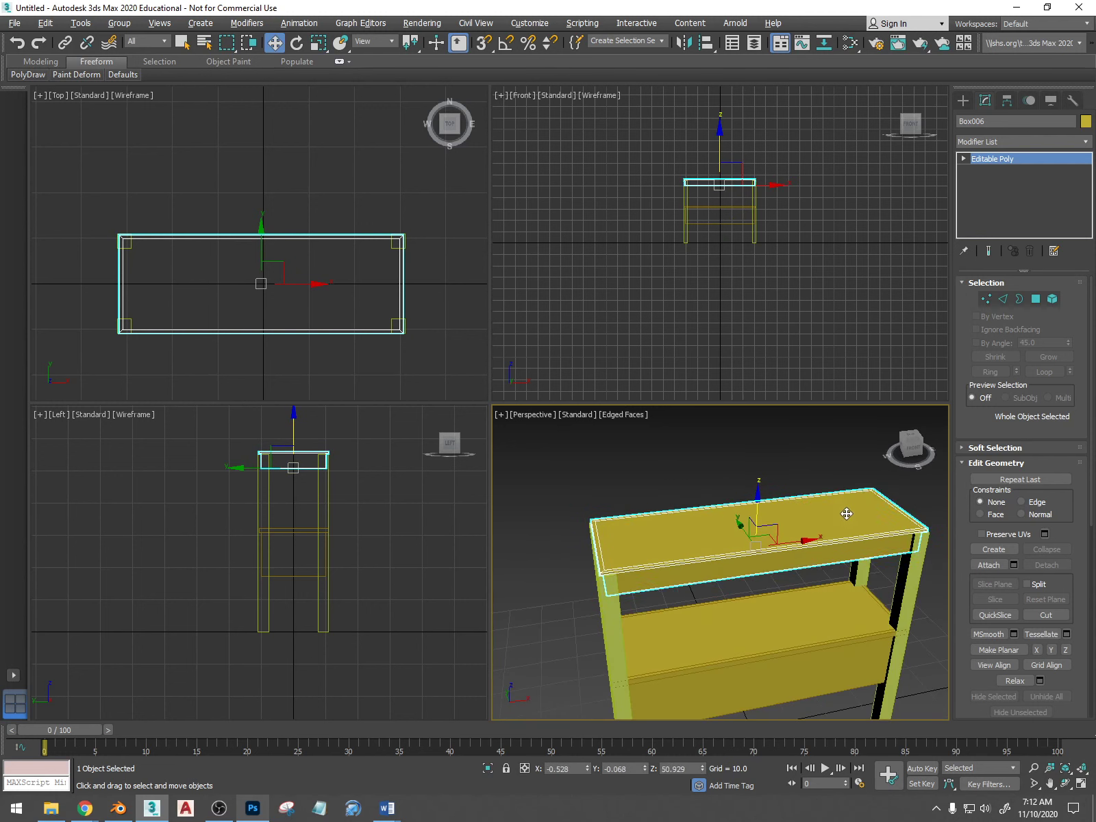
# - Try to scale the upper box's selected rim polygons uniformly to 106 %, and undo the scaling
pyautogui.click(1034, 300)
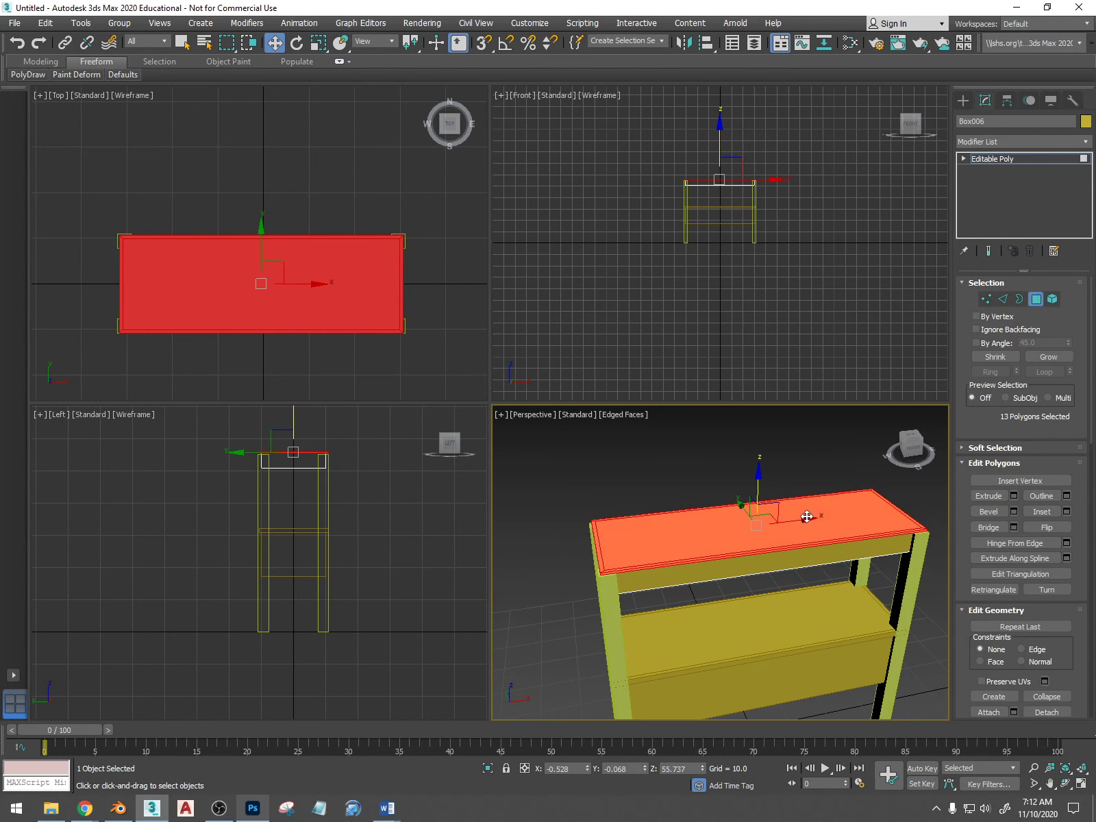
pyautogui.press('r')
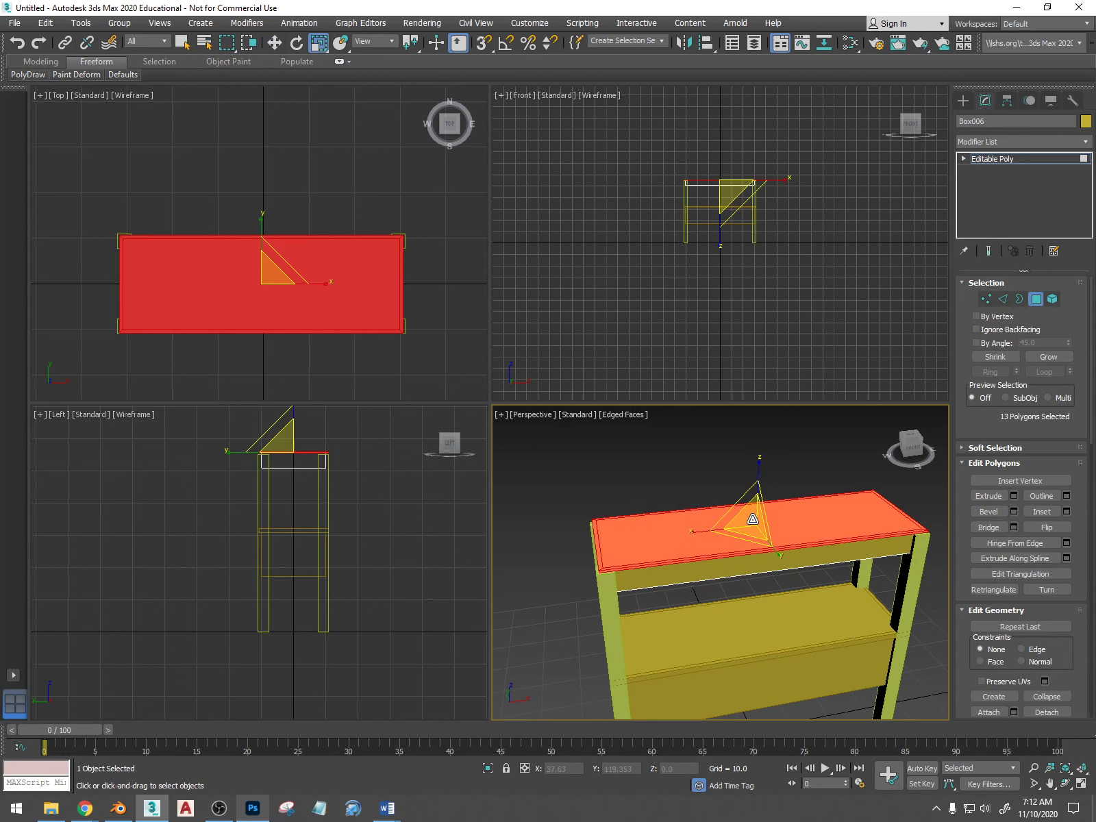
pyautogui.moveTo(753, 518); pyautogui.dragTo(754, 515)
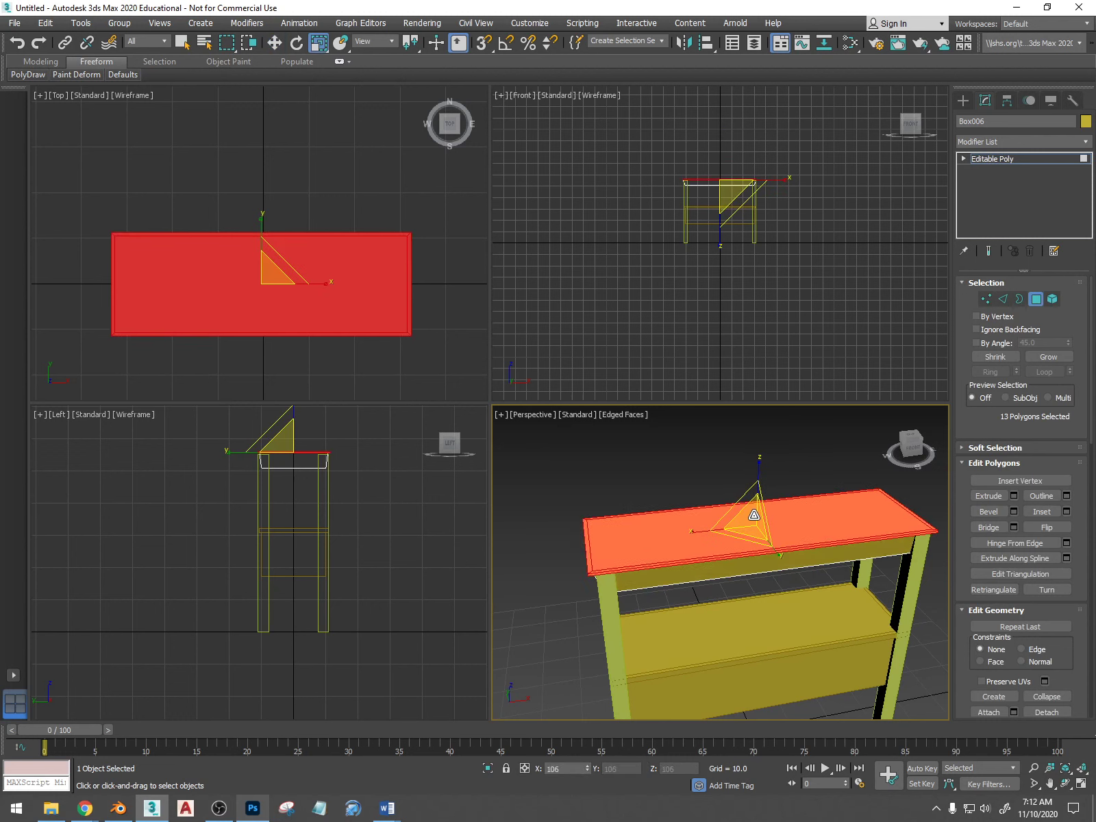
pyautogui.keyDown('alt'); pyautogui.moveTo(723, 543); pyautogui.dragTo(743, 511, button='middle'); pyautogui.keyUp('alt')
pyautogui.hotkey('ctrl', 'z')
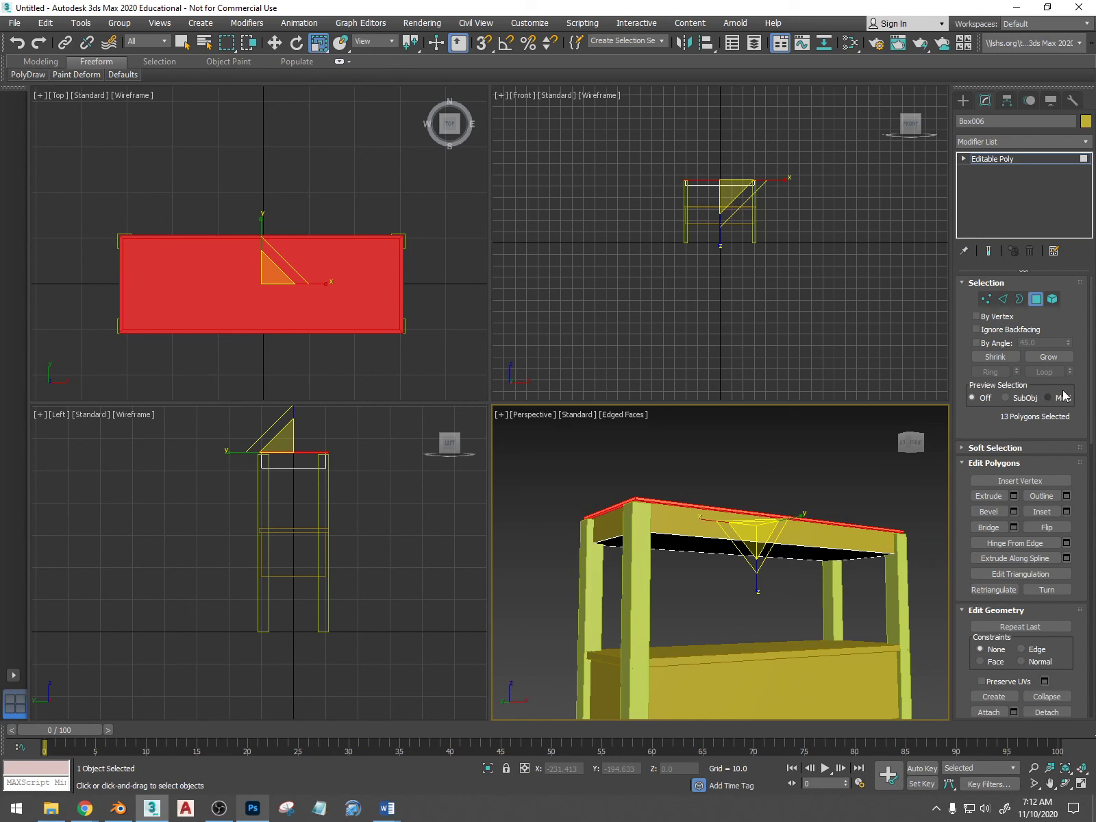
# - Shrink the upper box's polygon selection once and scale it uniformly to 113 % so the tabletop overhangs the posts
pyautogui.click(996, 357)
pyautogui.scroll(3, 730, 549)
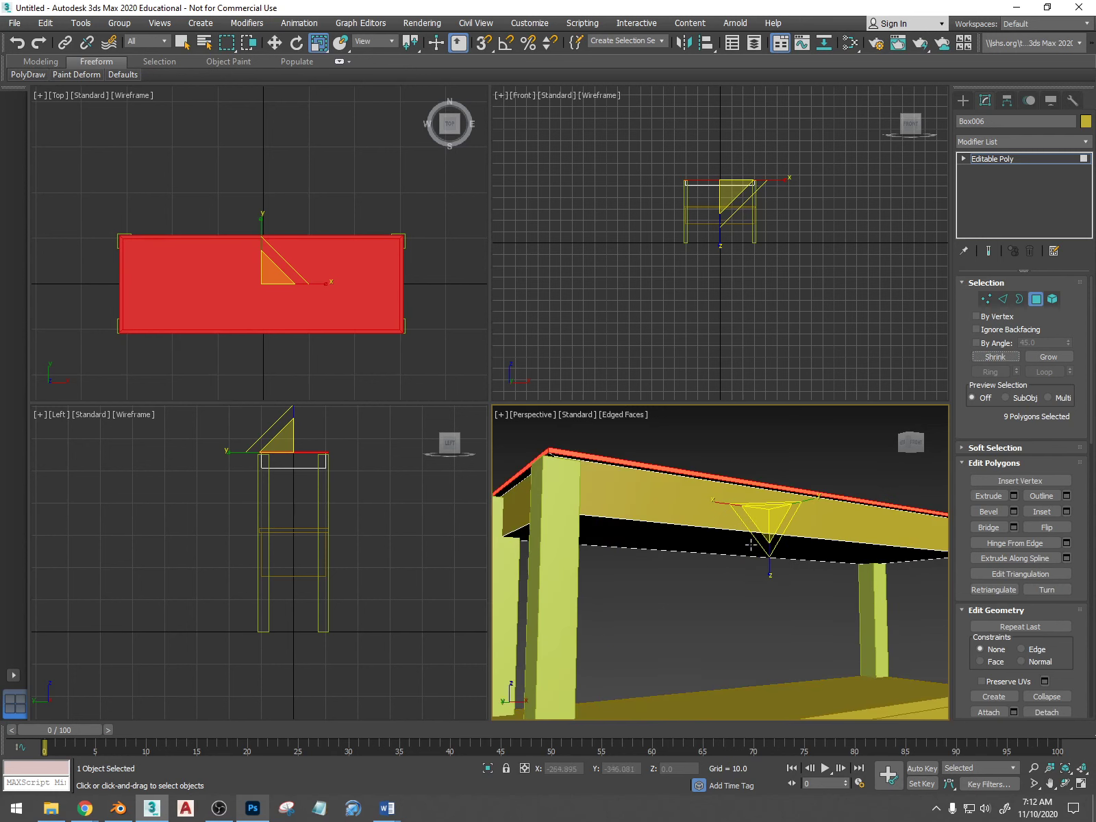
pyautogui.keyDown('alt'); pyautogui.moveTo(778, 524); pyautogui.dragTo(776, 547, button='middle'); pyautogui.keyUp('alt')
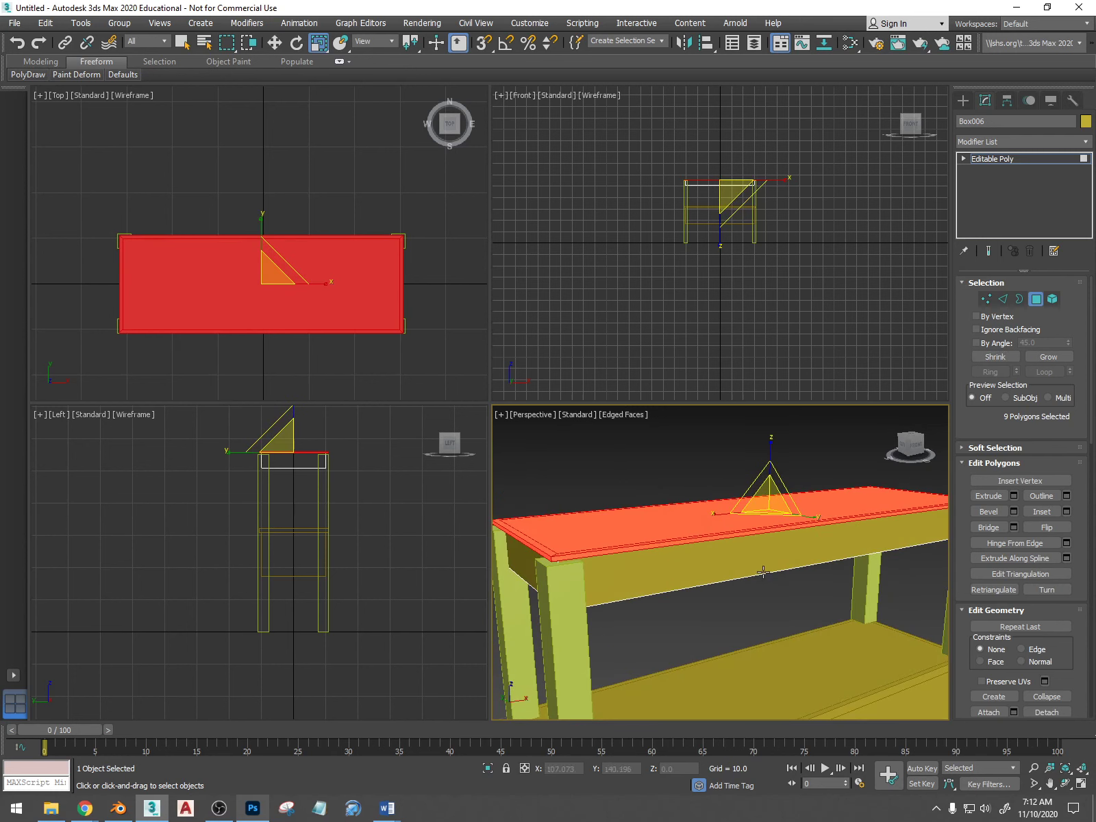
pyautogui.moveTo(770, 494); pyautogui.dragTo(769, 488)
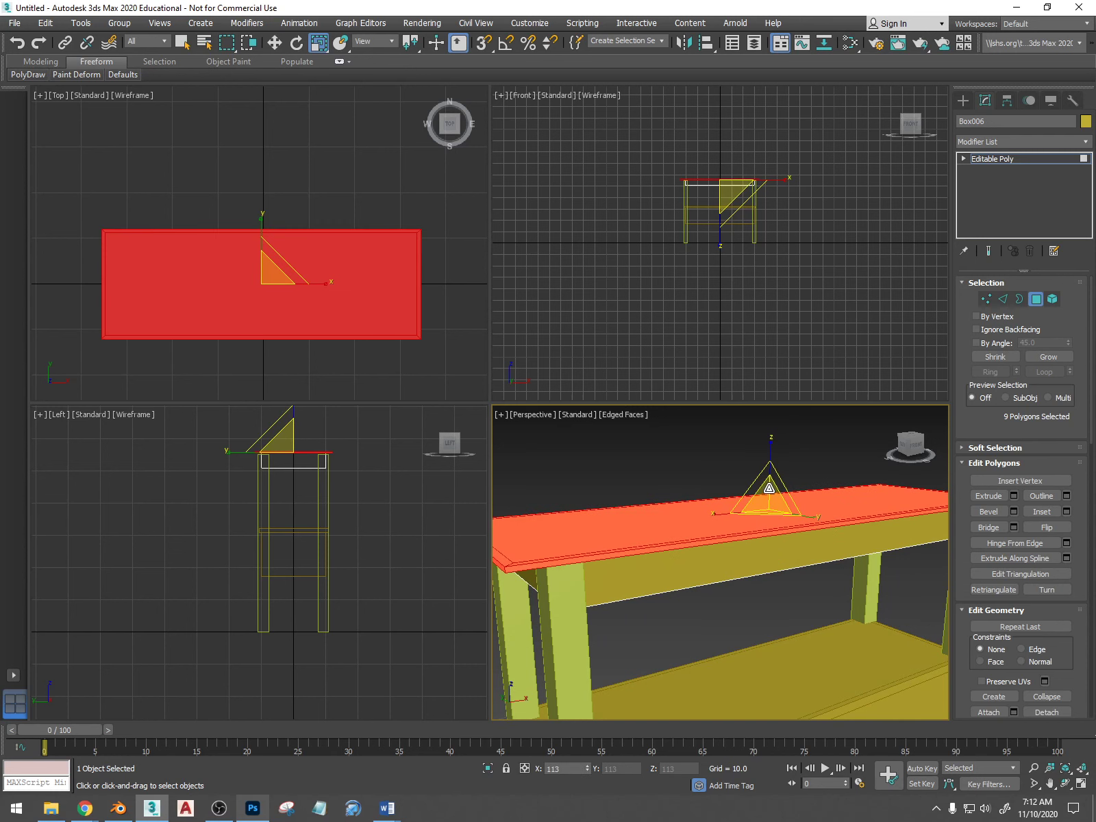
# - Select the tabletop's central top polygon, grow the selection to the whole top surface, and raise it by about 1.2 to thicken the slab
pyautogui.keyDown('alt'); pyautogui.moveTo(702, 514); pyautogui.dragTo(718, 617, button='middle'); pyautogui.keyUp('alt')
pyautogui.click(726, 663)
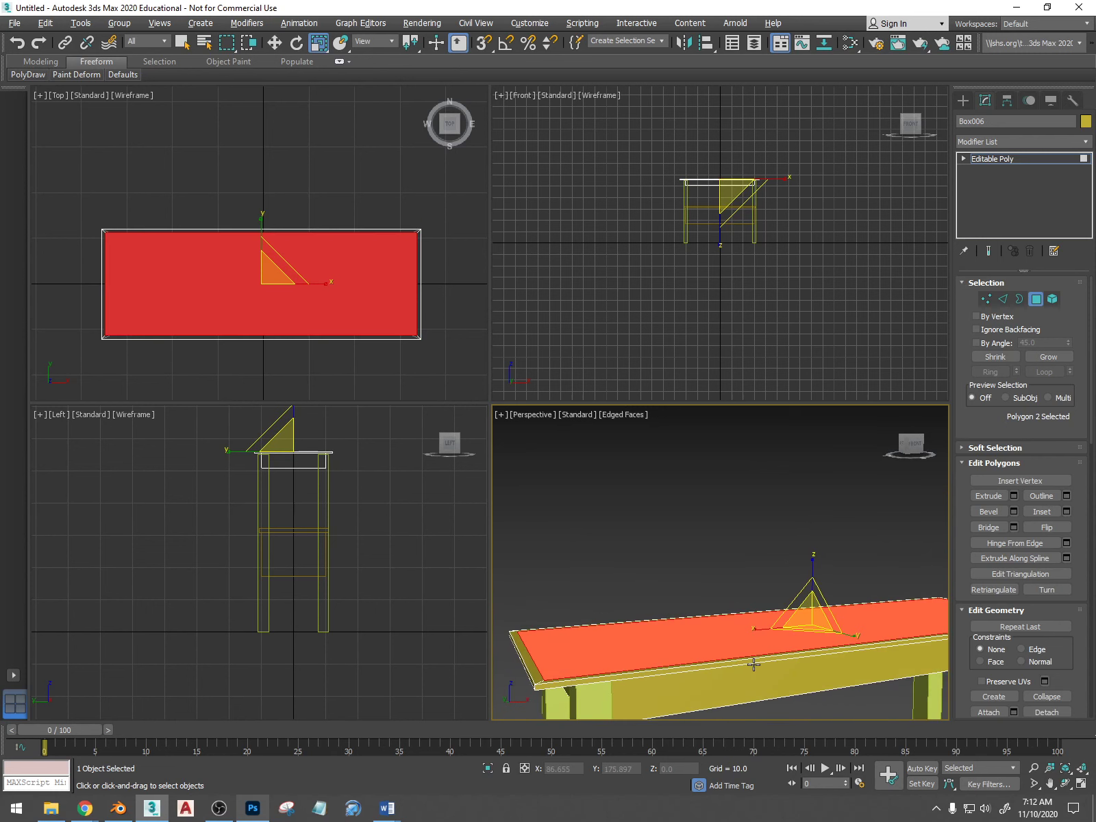
pyautogui.keyDown('alt'); pyautogui.moveTo(684, 681); pyautogui.dragTo(718, 662, button='middle'); pyautogui.keyUp('alt')
pyautogui.click(1043, 357)
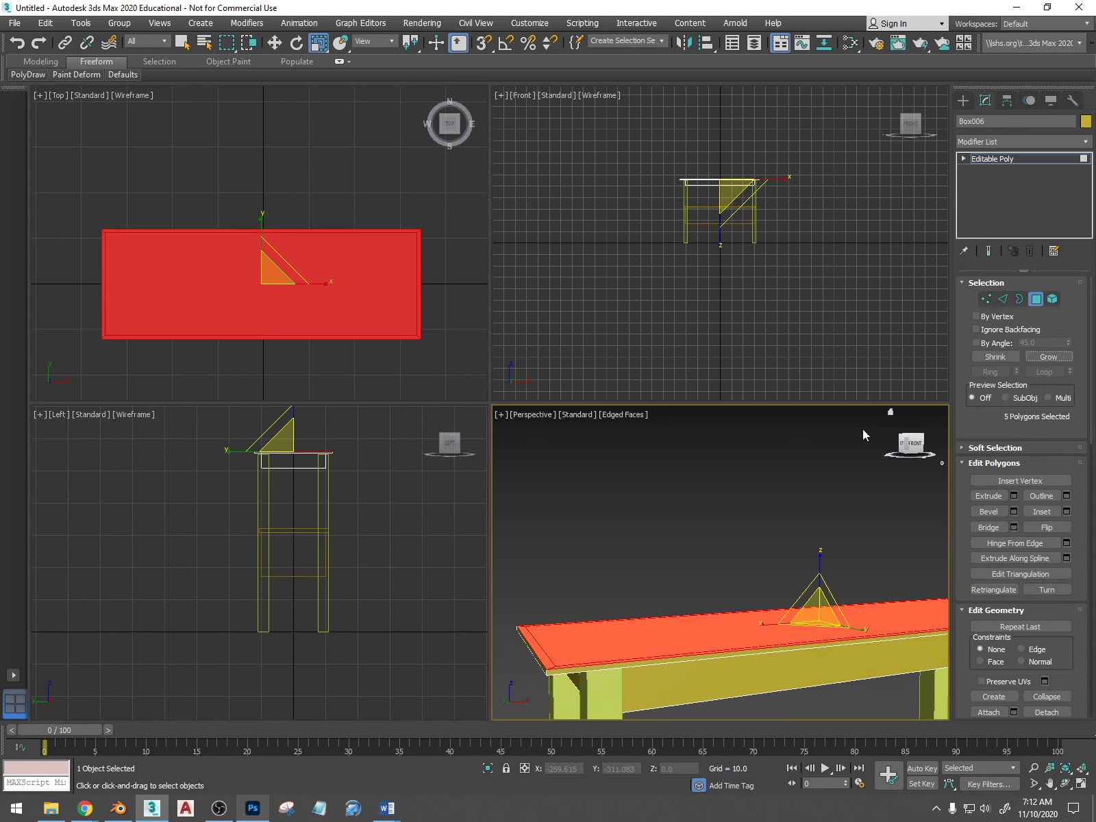
pyautogui.press('w')
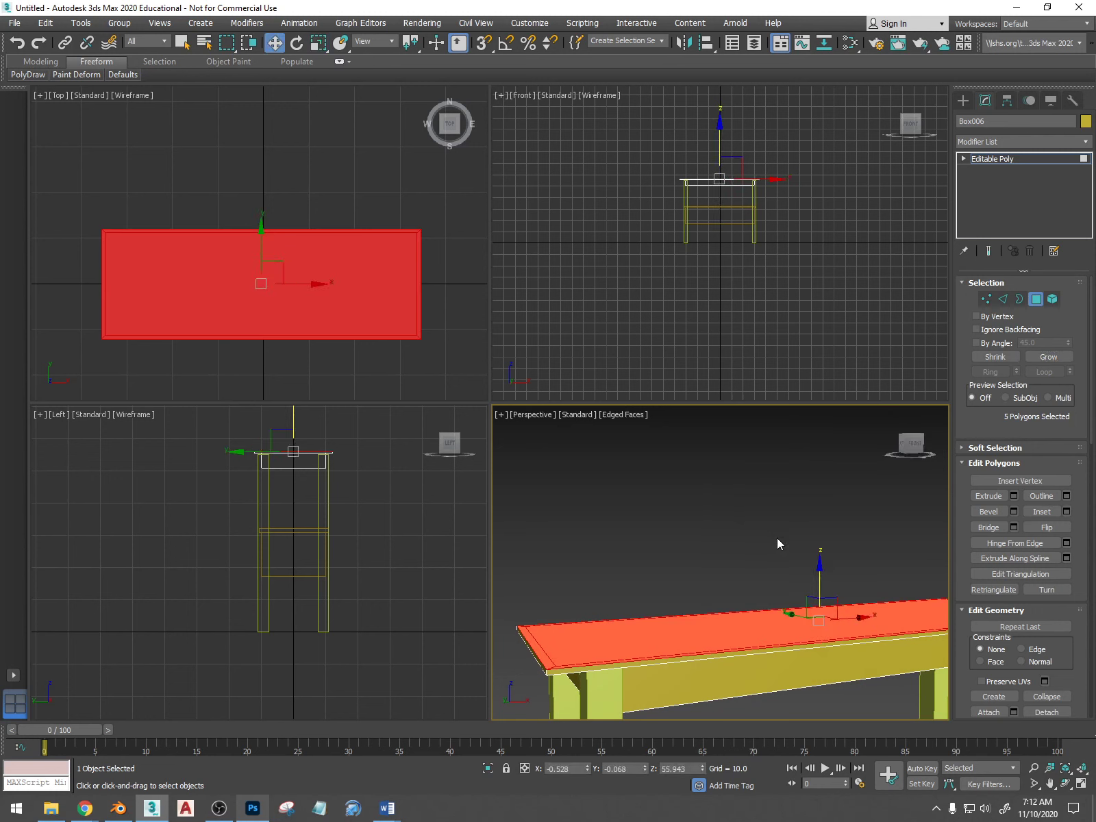
pyautogui.click(822, 576)
pyautogui.hotkey('ctrl', 'z')
pyautogui.moveTo(820, 575); pyautogui.dragTo(822, 561)
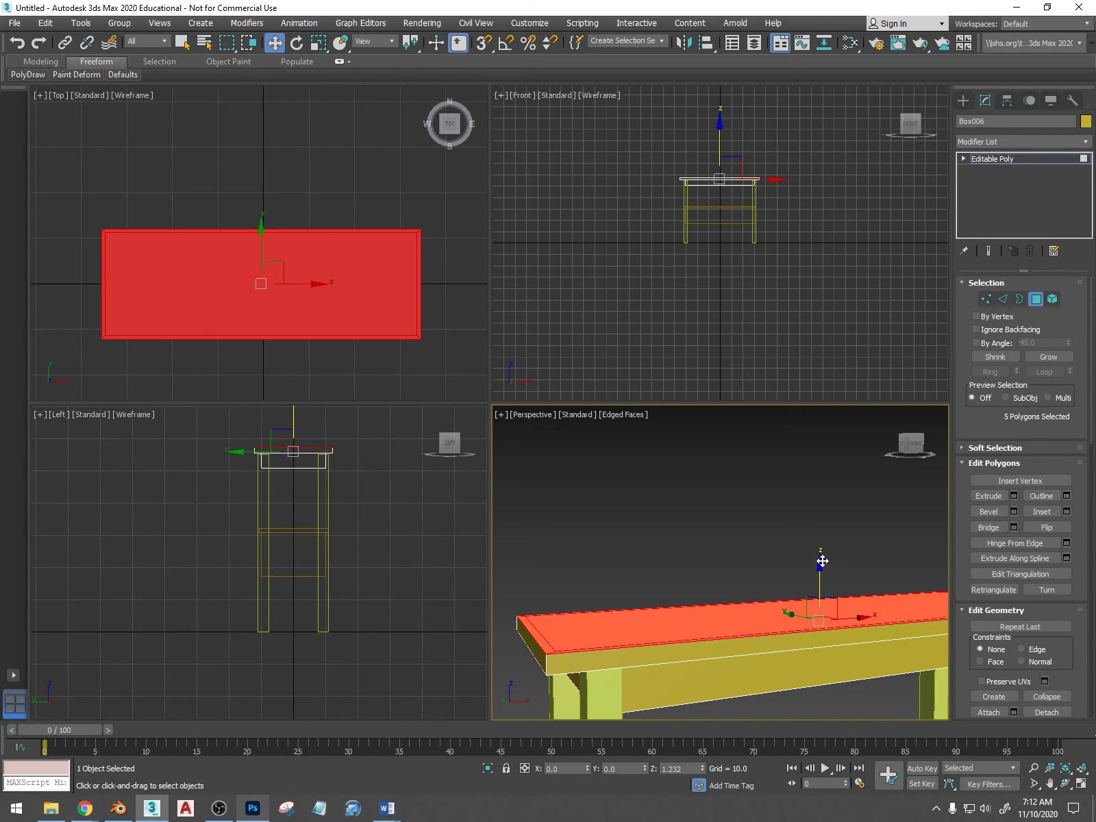
pyautogui.scroll(-5, 818, 609)
pyautogui.moveTo(810, 714); pyautogui.dragTo(750, 622, button='middle')
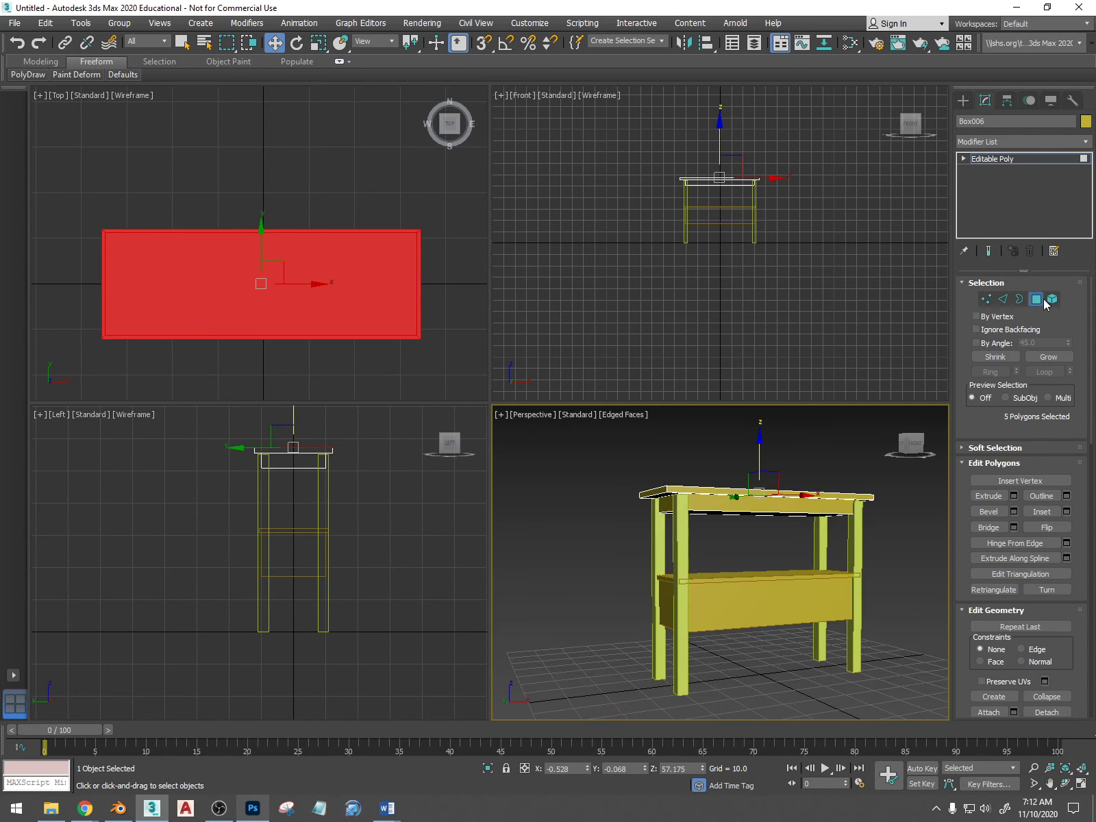
# - Select the lower box between the posts and select all of its lengthwise edges
pyautogui.click(1036, 298)
pyautogui.click(741, 607)
pyautogui.scroll(5, 768, 602)
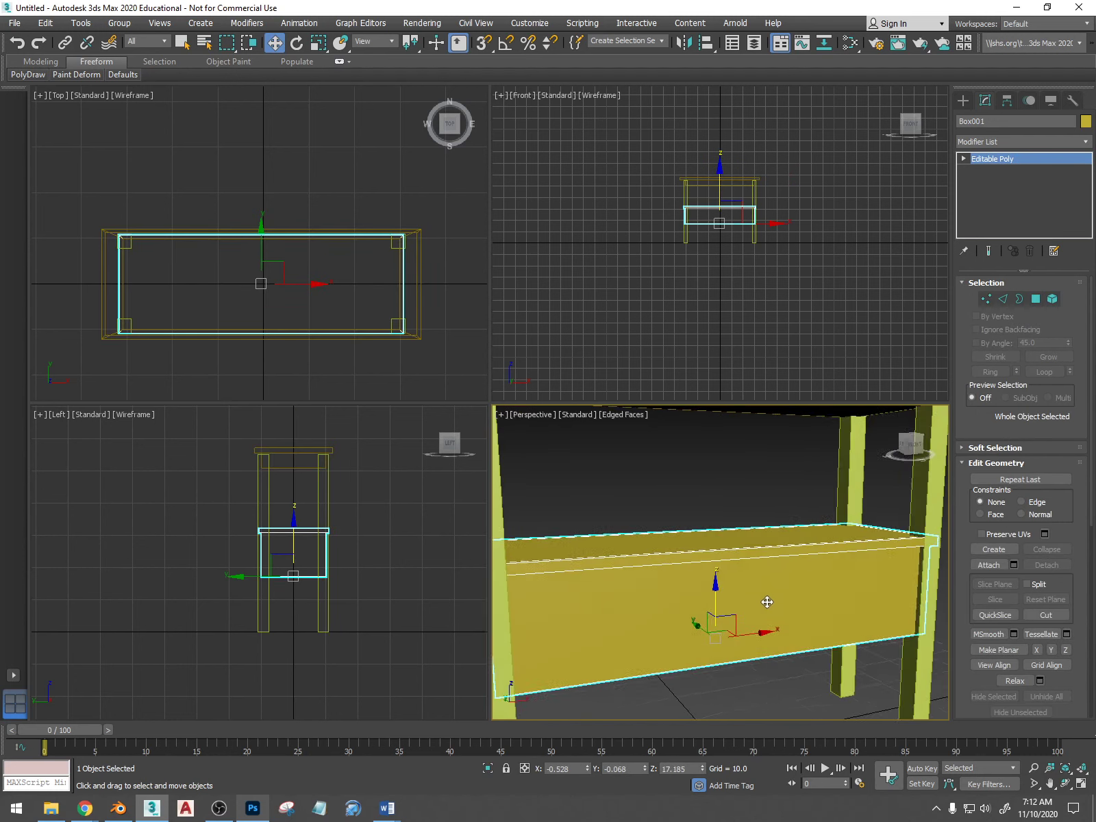
pyautogui.keyDown('alt'); pyautogui.moveTo(768, 603); pyautogui.dragTo(728, 573, button='middle'); pyautogui.keyUp('alt')
pyautogui.scroll(-5, 776, 641)
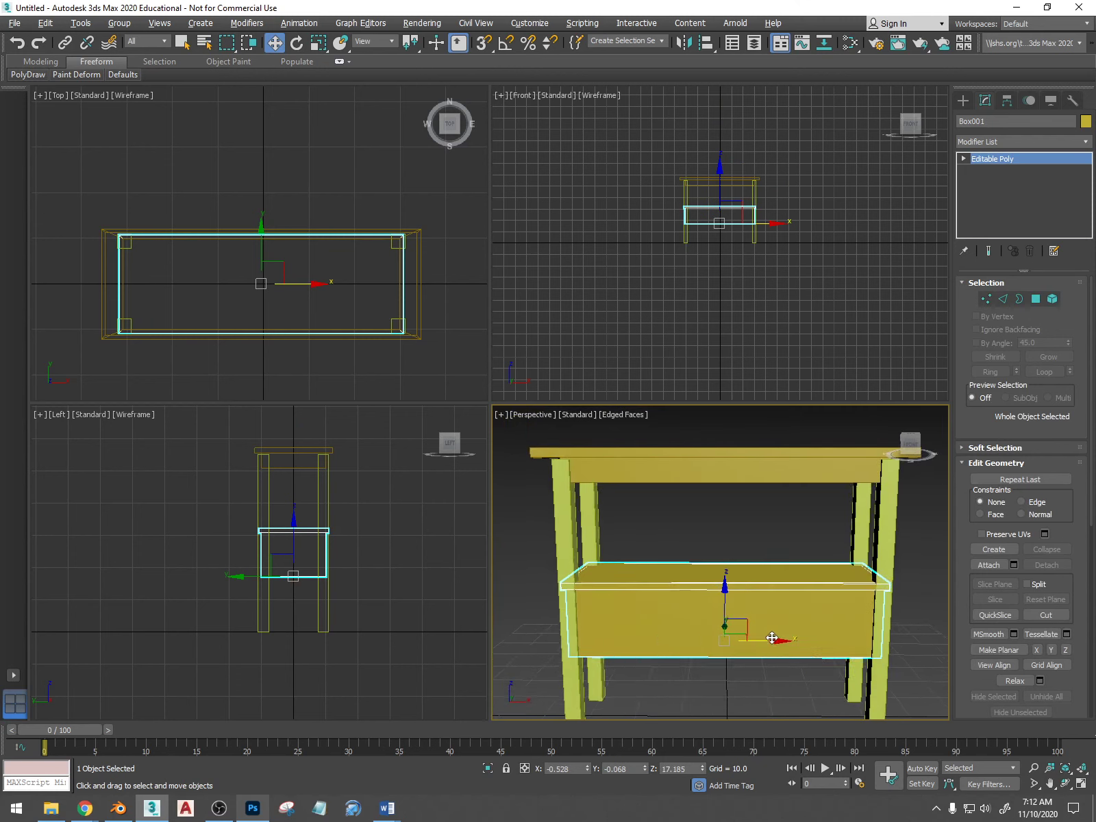
pyautogui.click(1004, 299)
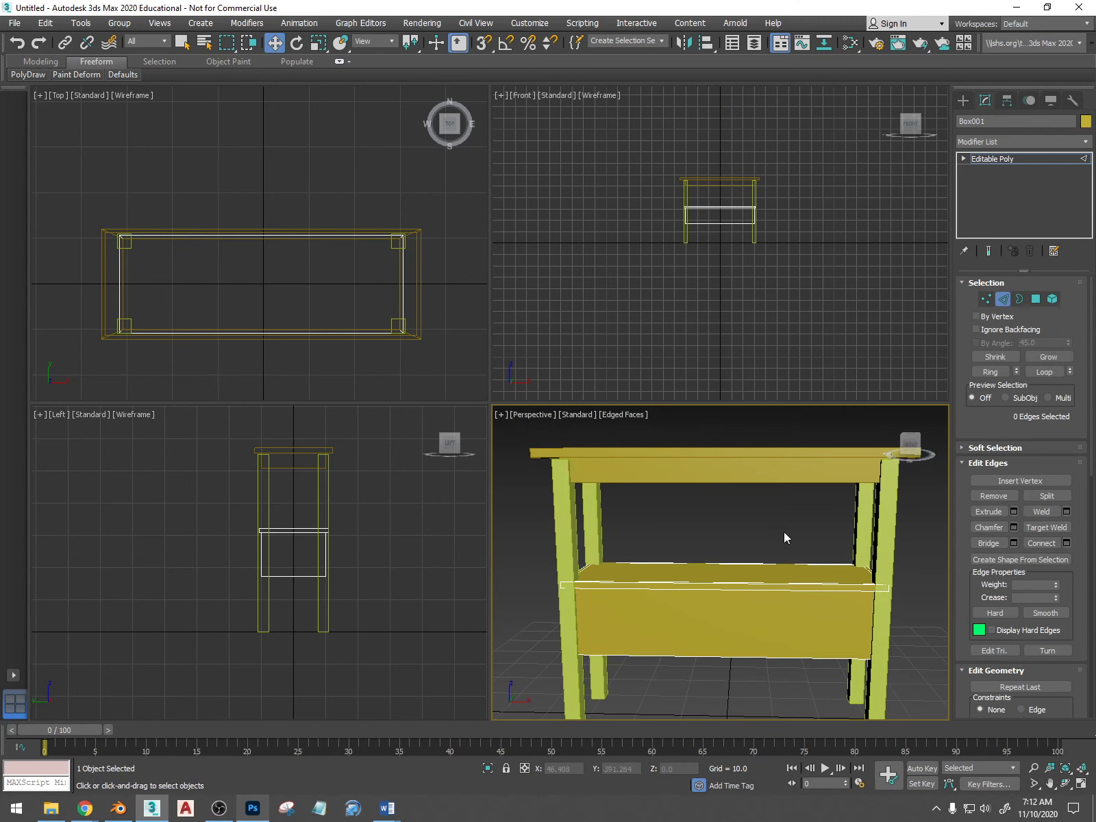
pyautogui.moveTo(679, 662); pyautogui.dragTo(680, 693)
pyautogui.keyDown('alt'); pyautogui.moveTo(680, 693); pyautogui.dragTo(773, 644, button='middle'); pyautogui.keyUp('alt')
# - Connect the lower box's lengthwise edges with 2 segments and a pinch of 0
pyautogui.click(1067, 544)
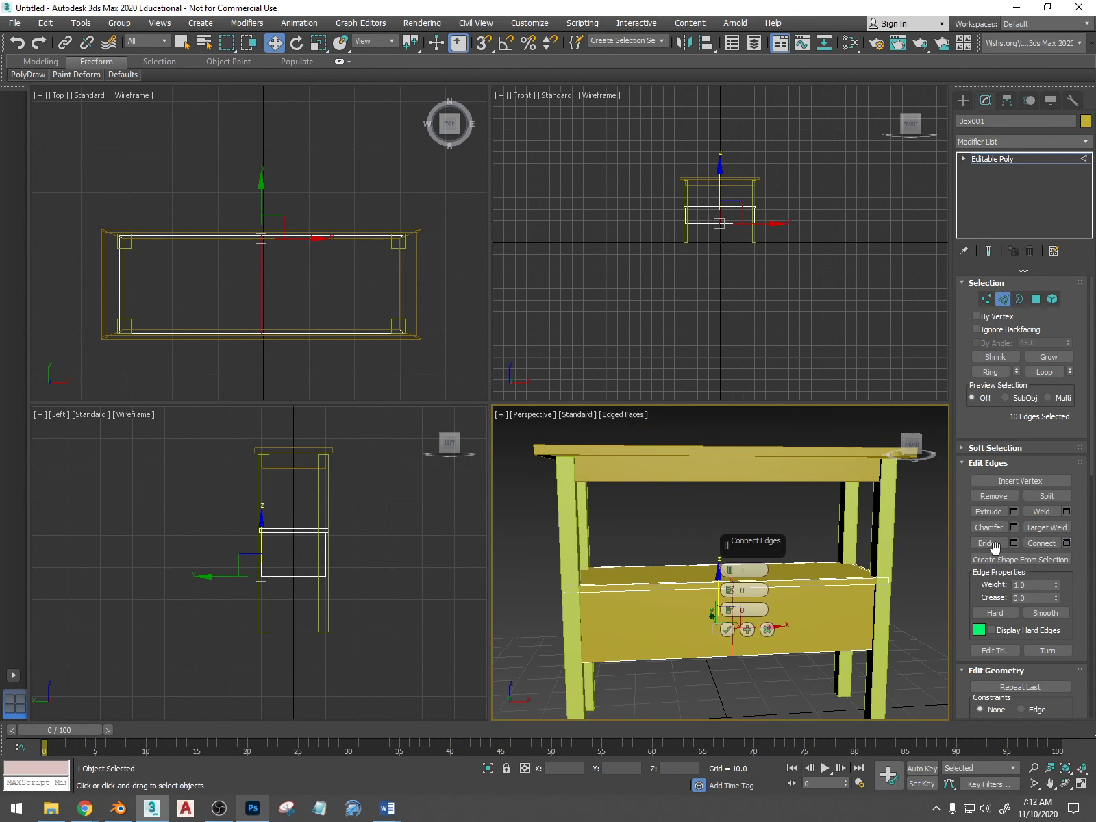
pyautogui.click(731, 569)
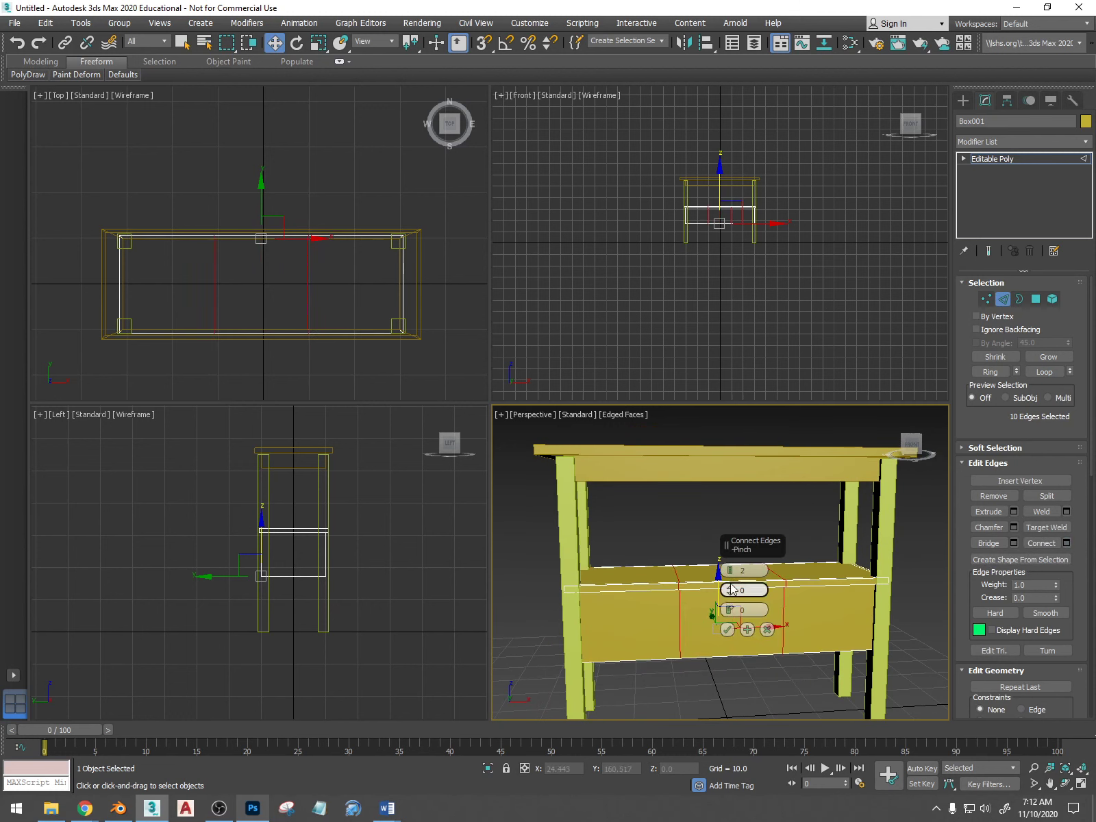
pyautogui.moveTo(729, 591)
pyautogui.mouseDown()
pyautogui.moveTo(734, 452)
pyautogui.moveTo(731, 591)
pyautogui.mouseUp()
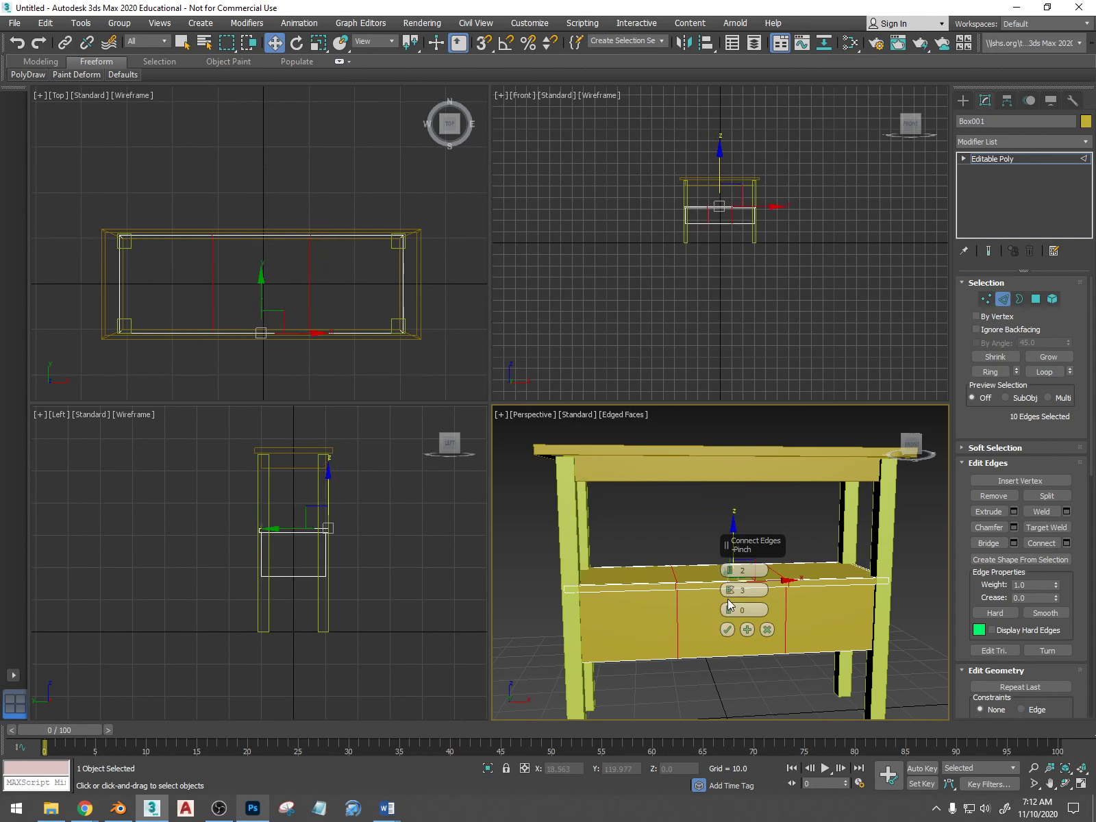
pyautogui.click(731, 592)
pyautogui.click(726, 630)
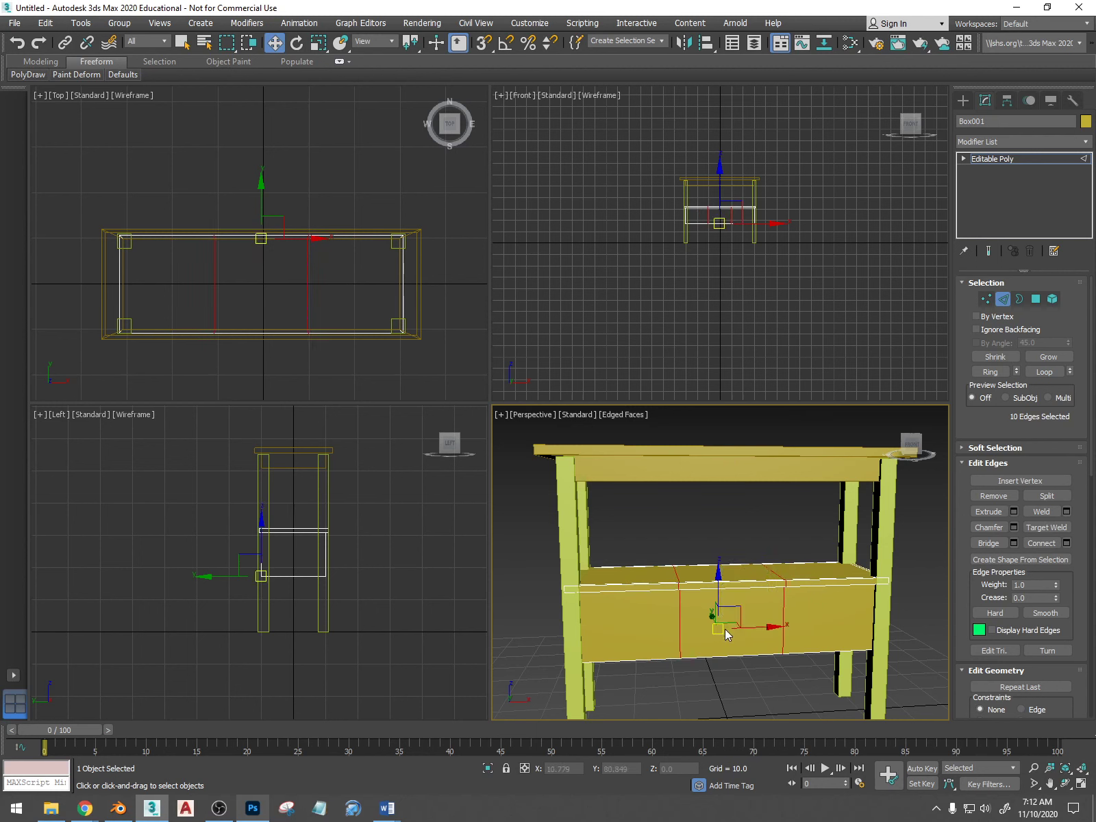
# - Delete the middle front polygon of the lower box to open a central compartment
pyautogui.keyDown('alt'); pyautogui.moveTo(725, 631); pyautogui.dragTo(761, 609, button='middle'); pyautogui.keyUp('alt')
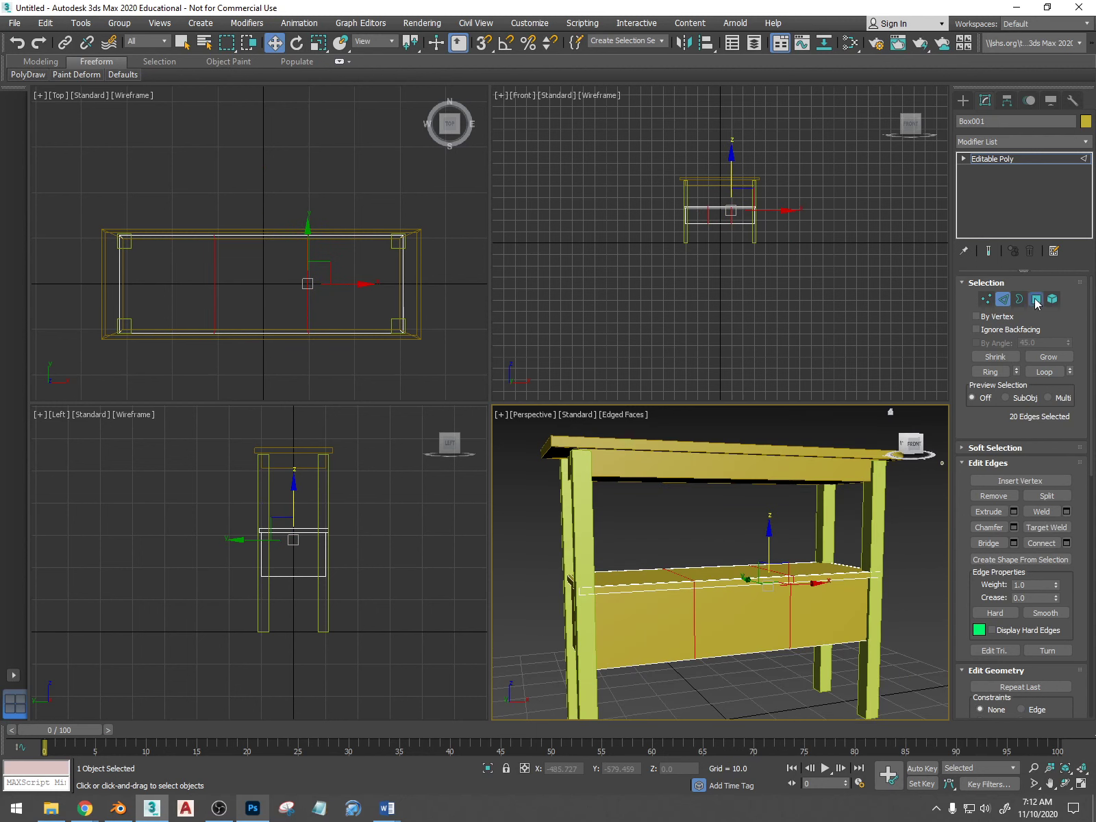
pyautogui.click(1036, 299)
pyautogui.click(762, 604)
pyautogui.press('Delete')
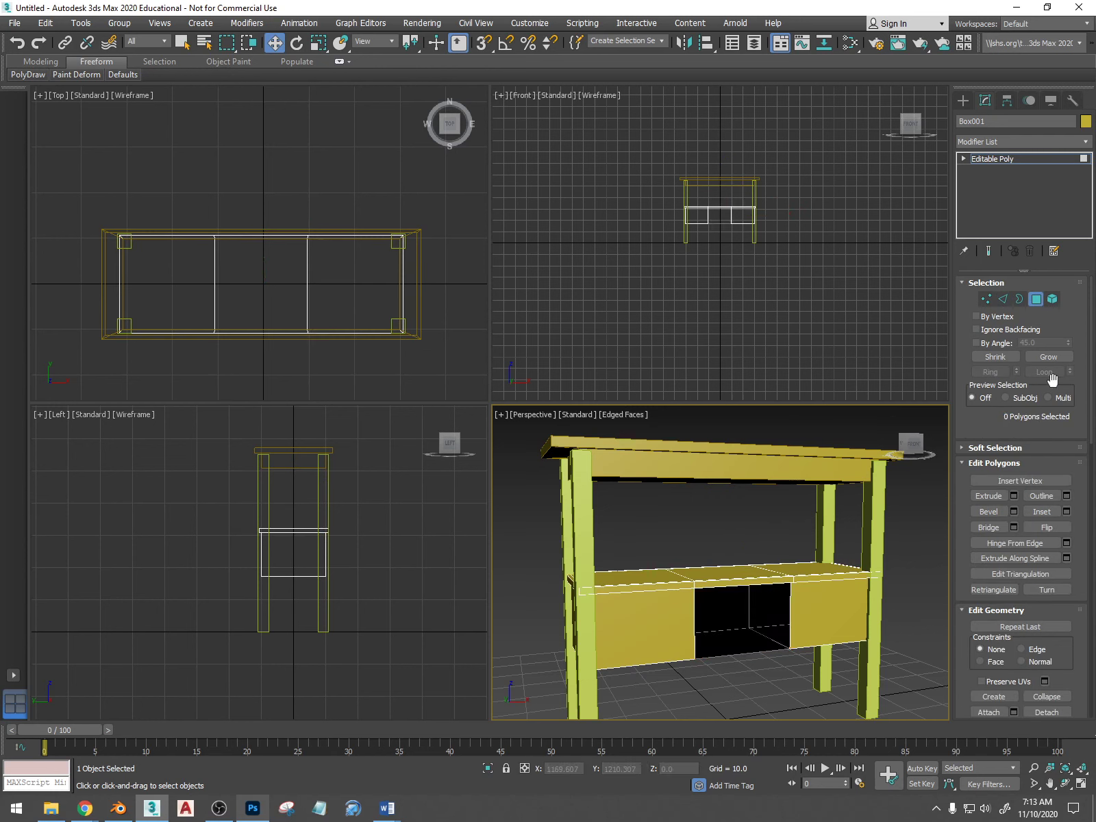
# - Select the border of the middle front opening and extend it backward into the cabinet to line the compartment's interior
pyautogui.click(1019, 300)
pyautogui.click(788, 614)
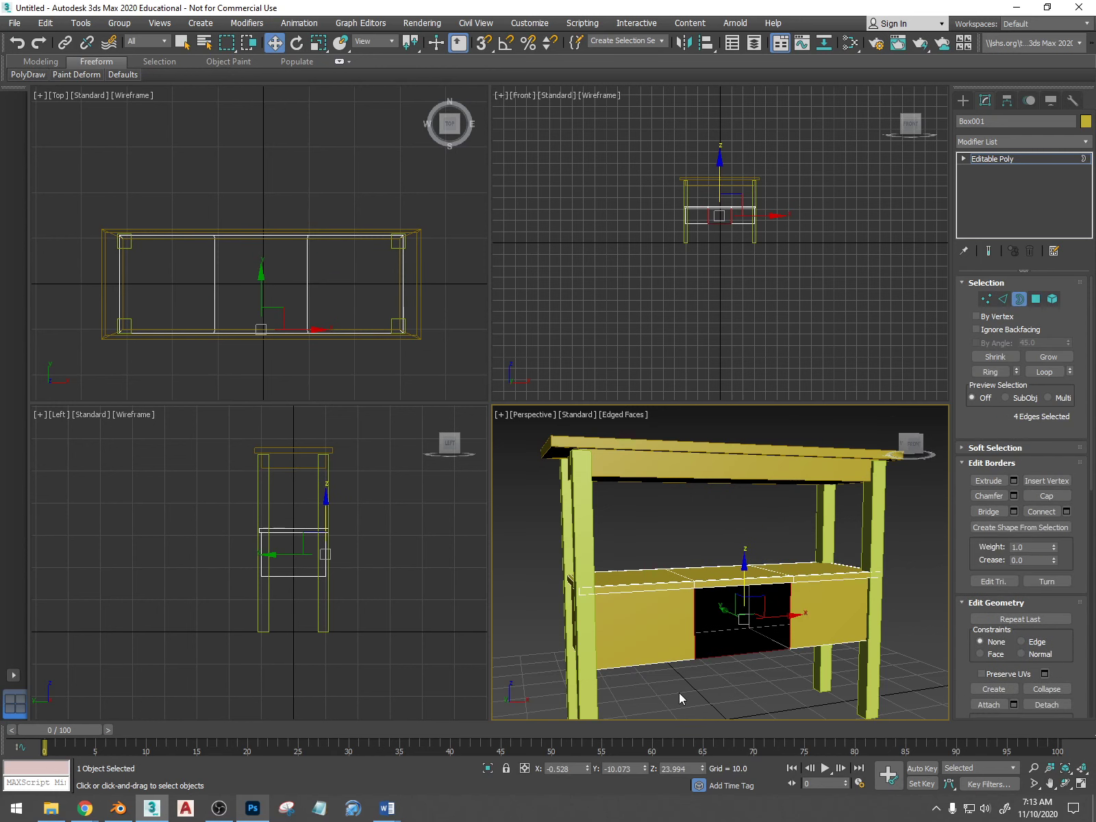
pyautogui.keyDown('alt'); pyautogui.moveTo(679, 693); pyautogui.dragTo(729, 623, button='middle'); pyautogui.keyUp('alt')
pyautogui.keyDown('shift'); pyautogui.moveTo(729, 624); pyautogui.dragTo(673, 585); pyautogui.keyUp('shift')
pyautogui.keyDown('alt'); pyautogui.moveTo(929, 531); pyautogui.dragTo(849, 557, button='middle'); pyautogui.keyUp('alt')
# - Select the two outer front polygons of the lower cabinet and inset them by 1.0
pyautogui.click(1036, 299)
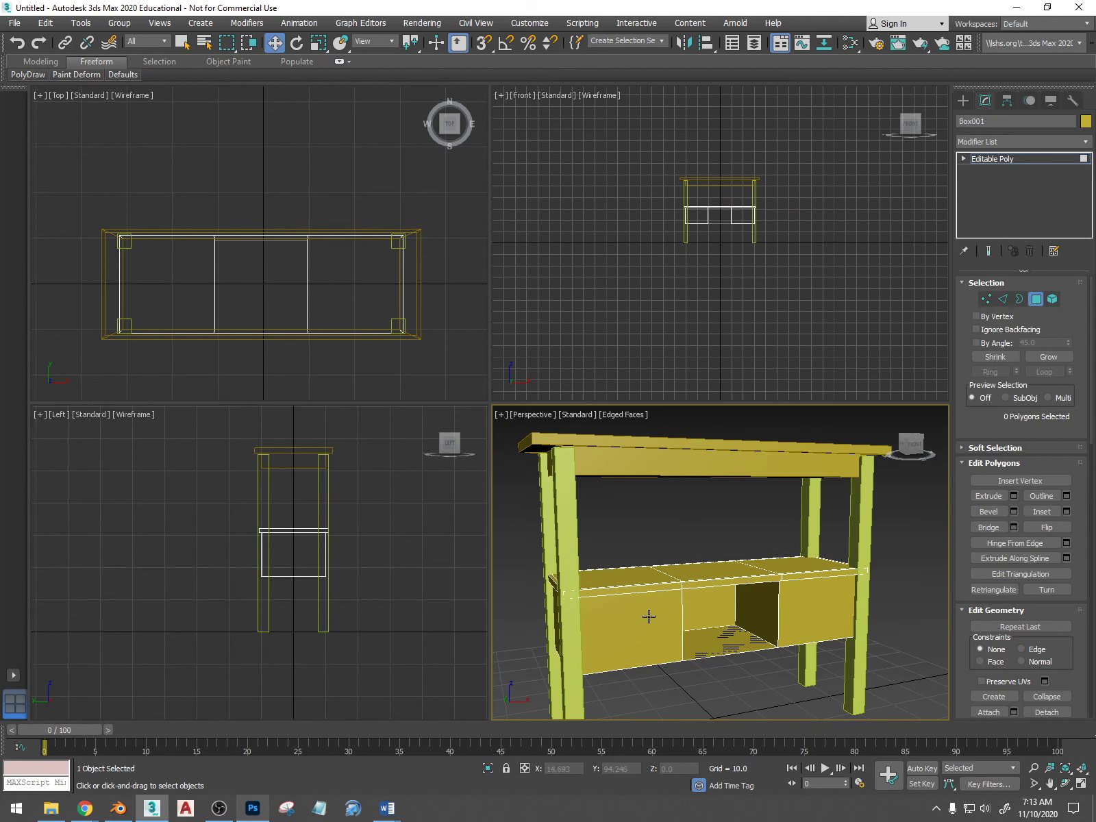
pyautogui.click(648, 617)
pyautogui.keyDown('ctrl'); pyautogui.click(795, 634); pyautogui.keyUp('ctrl')
pyautogui.keyDown('alt'); pyautogui.moveTo(795, 634); pyautogui.dragTo(855, 624, button='middle'); pyautogui.keyUp('alt')
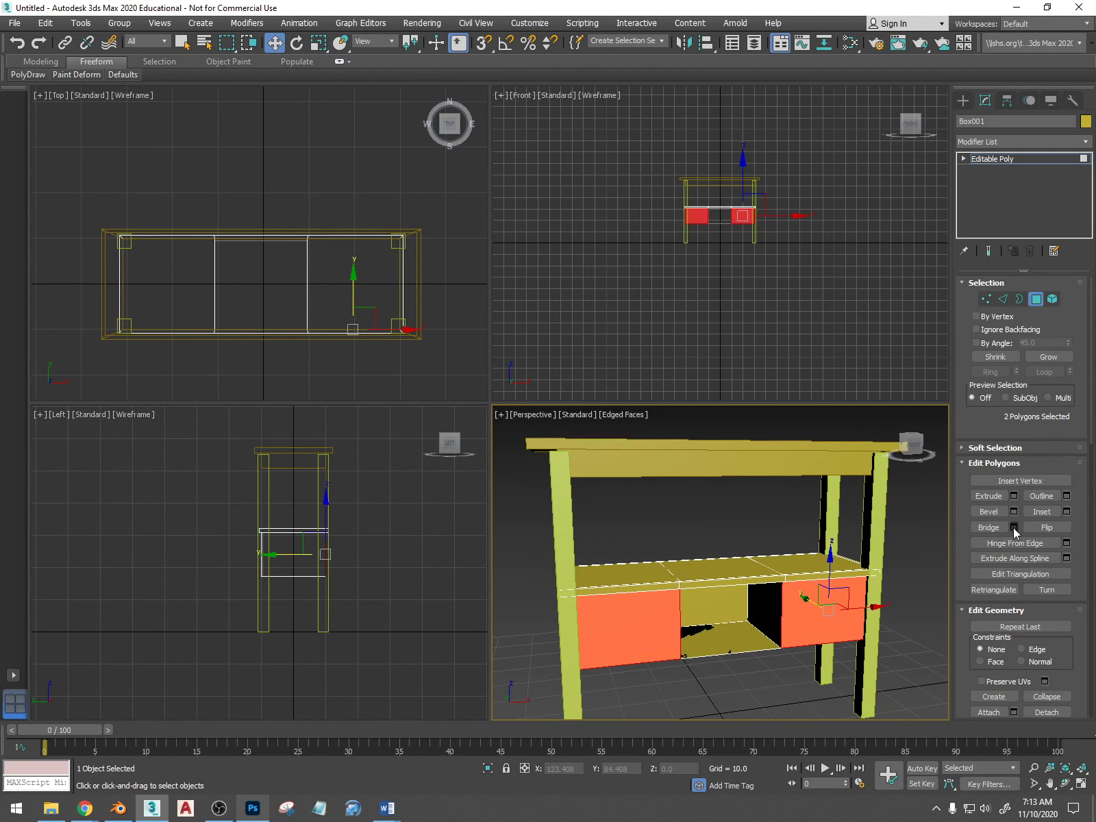
pyautogui.click(1067, 511)
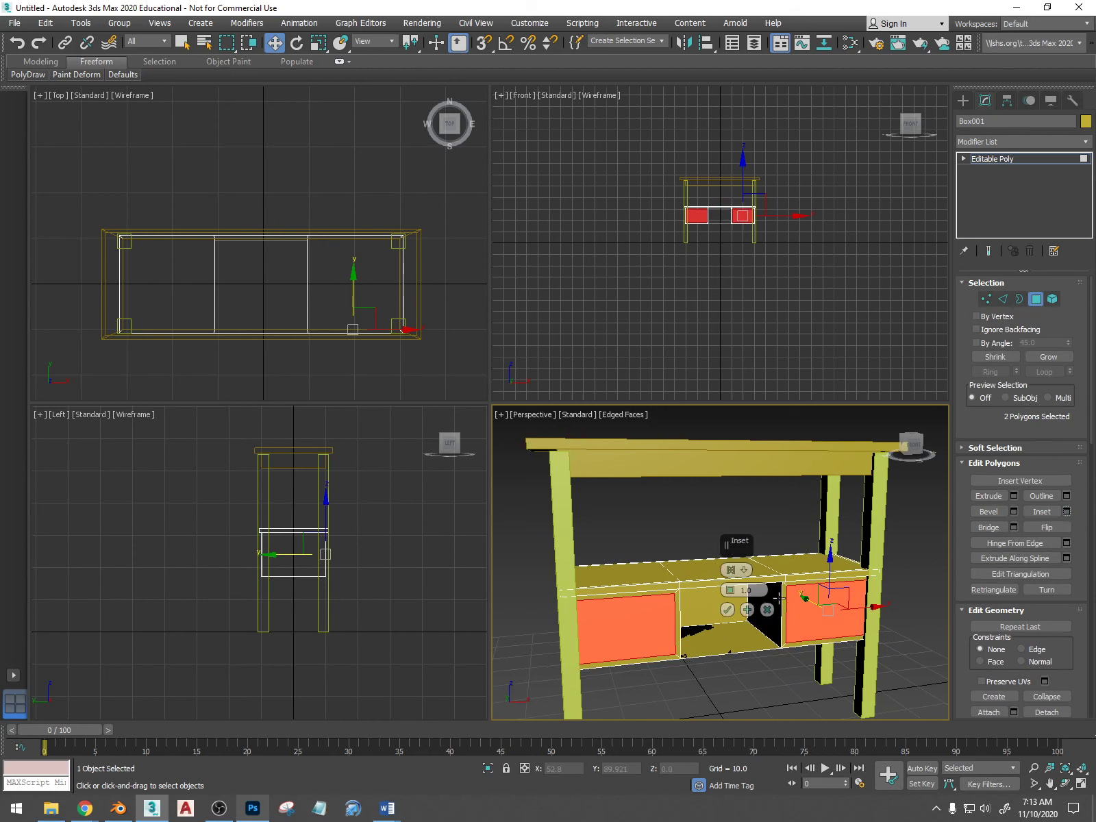
pyautogui.click(726, 610)
pyautogui.keyDown('alt'); pyautogui.moveTo(727, 610); pyautogui.dragTo(722, 619, button='middle'); pyautogui.keyUp('alt')
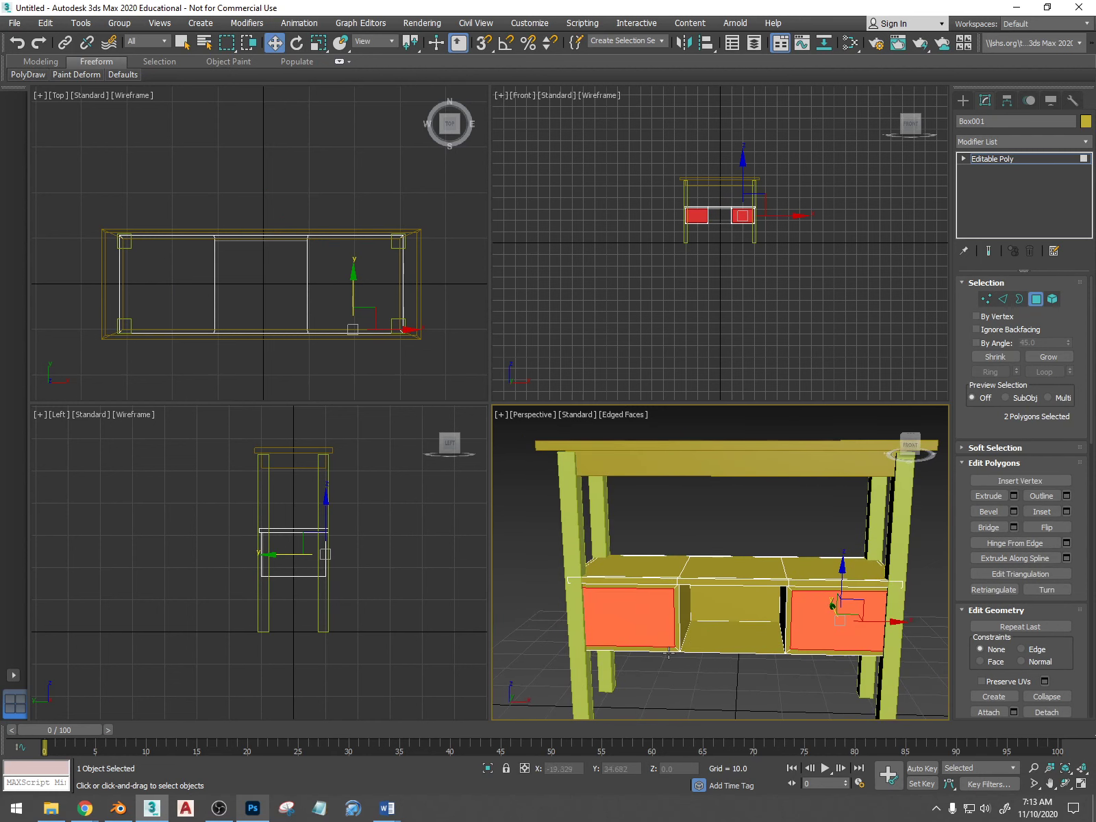
# - Scale the two inset front panels slightly narrower along the cabinet's length
pyautogui.press('1')
pyautogui.moveTo(609, 624)
pyautogui.keyDown('alt'); pyautogui.mouseDown(button='middle')
pyautogui.moveTo(617, 607)
pyautogui.moveTo(617, 617)
pyautogui.mouseUp(button='middle'); pyautogui.keyUp('alt')
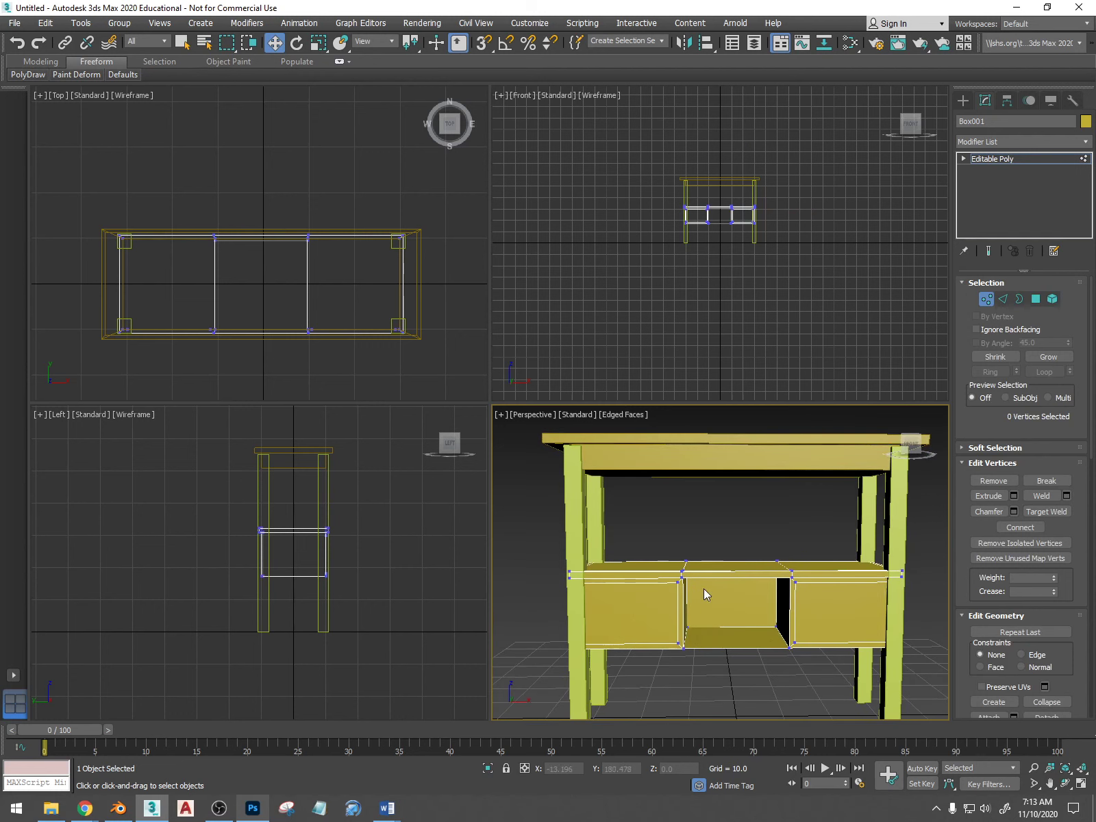
pyautogui.click(1037, 300)
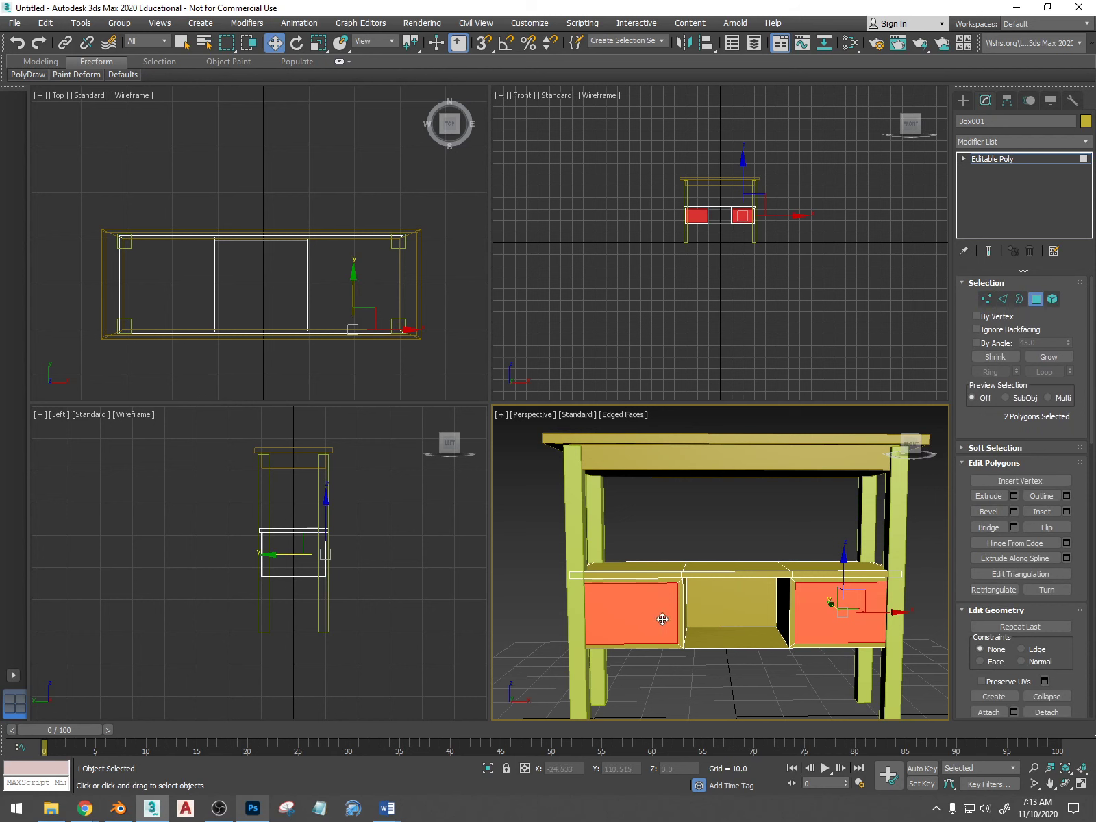
pyautogui.press('r')
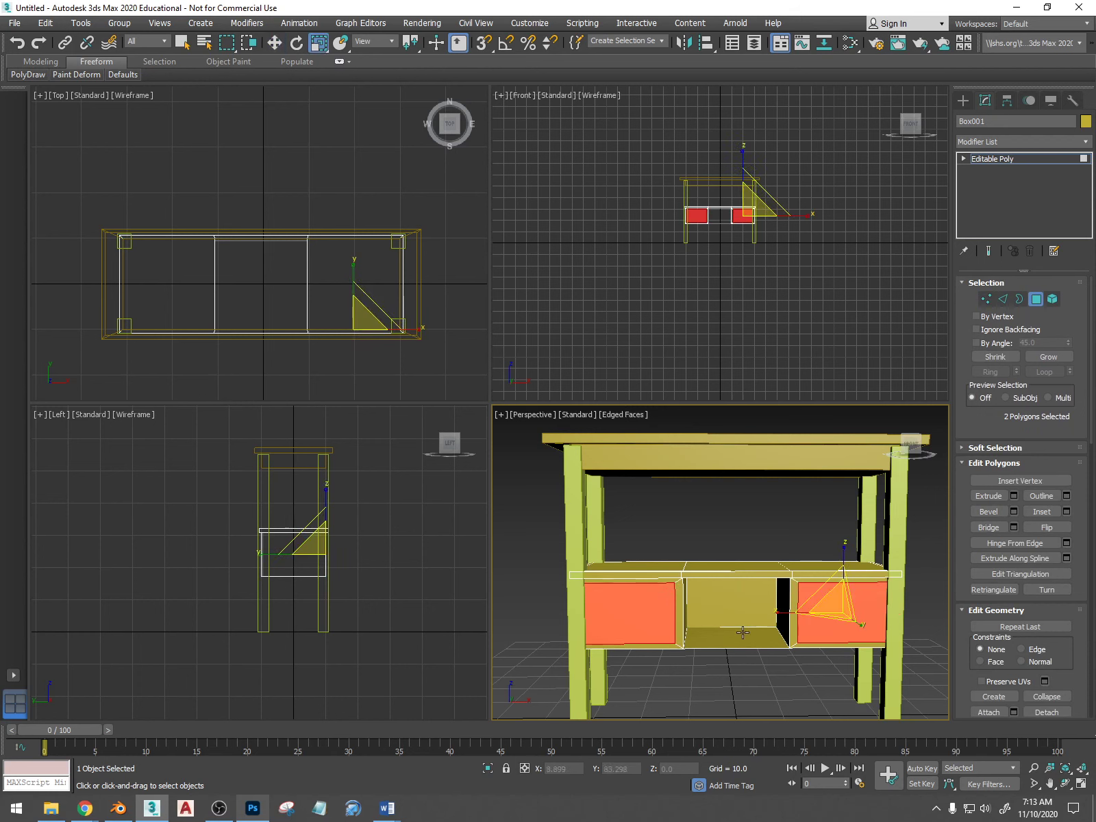
# - Move each inset front panel slightly toward the middle compartment, shifting the left one by about 0.8
pyautogui.click(651, 621)
pyautogui.press('w')
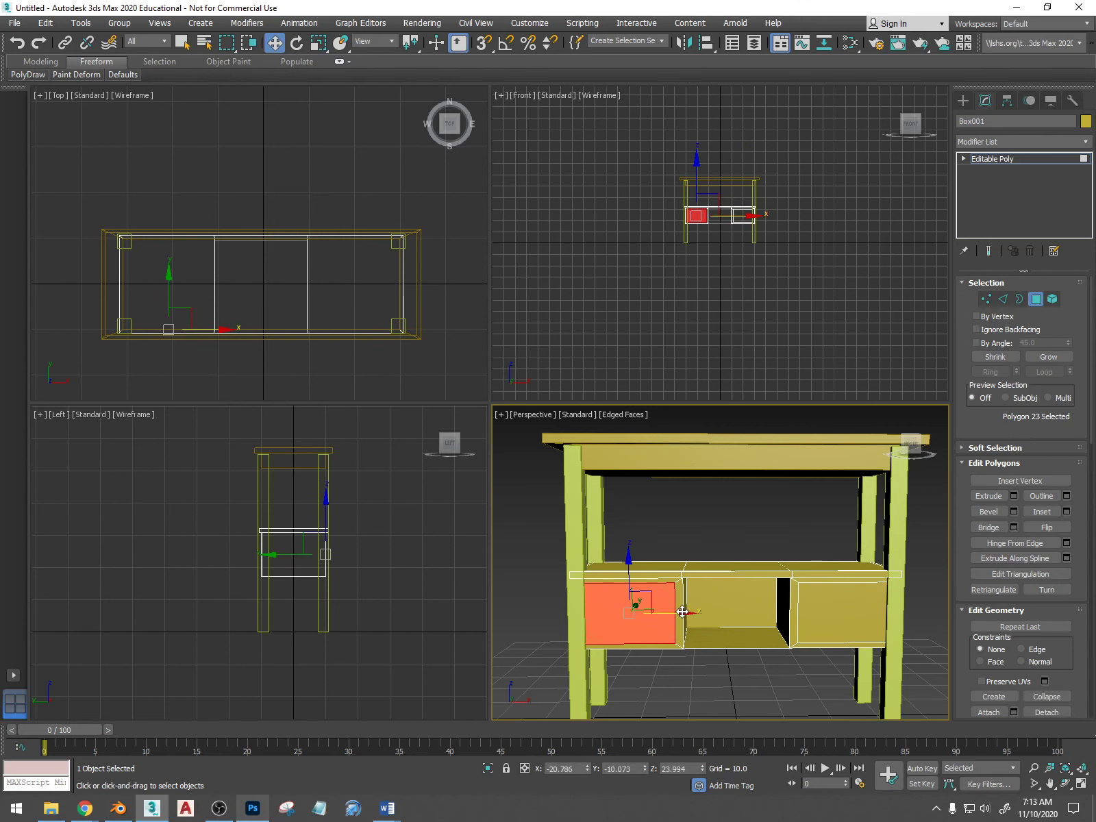
pyautogui.moveTo(687, 611); pyautogui.dragTo(687, 612)
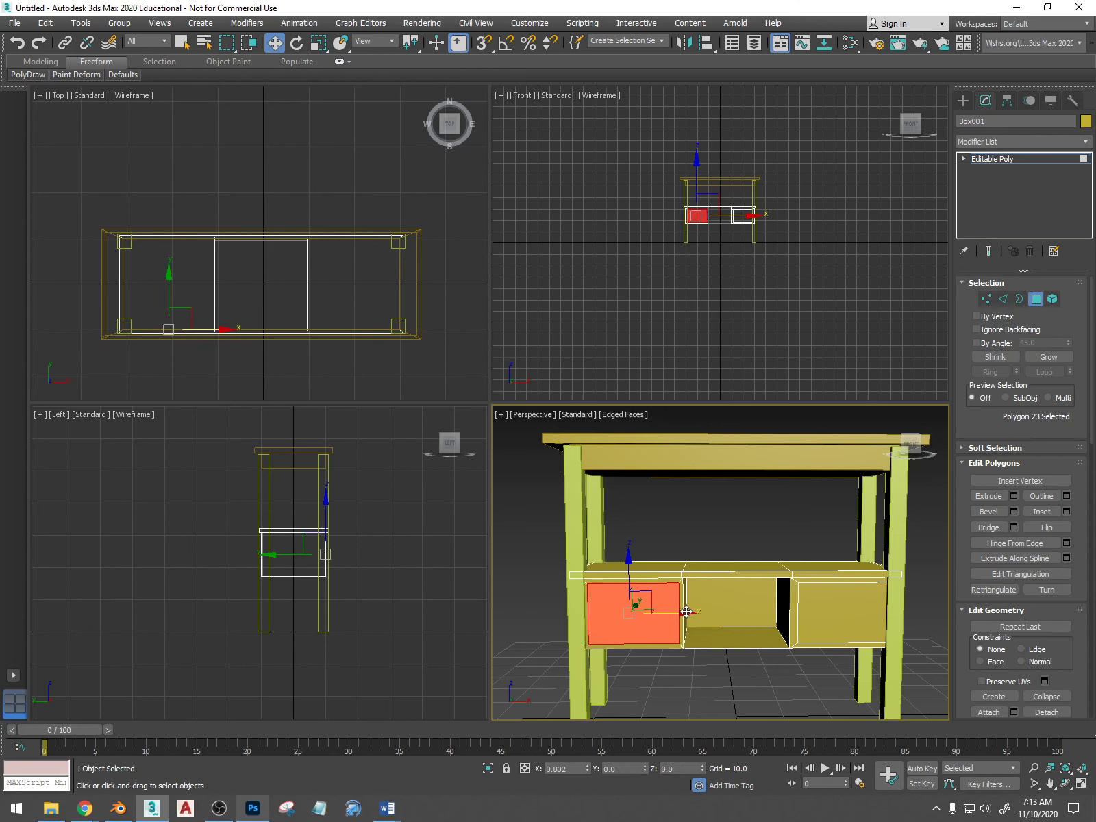
pyautogui.click(836, 609)
pyautogui.moveTo(886, 612); pyautogui.dragTo(876, 613)
pyautogui.keyDown('alt'); pyautogui.moveTo(815, 630); pyautogui.dragTo(779, 642, button='middle'); pyautogui.keyUp('alt')
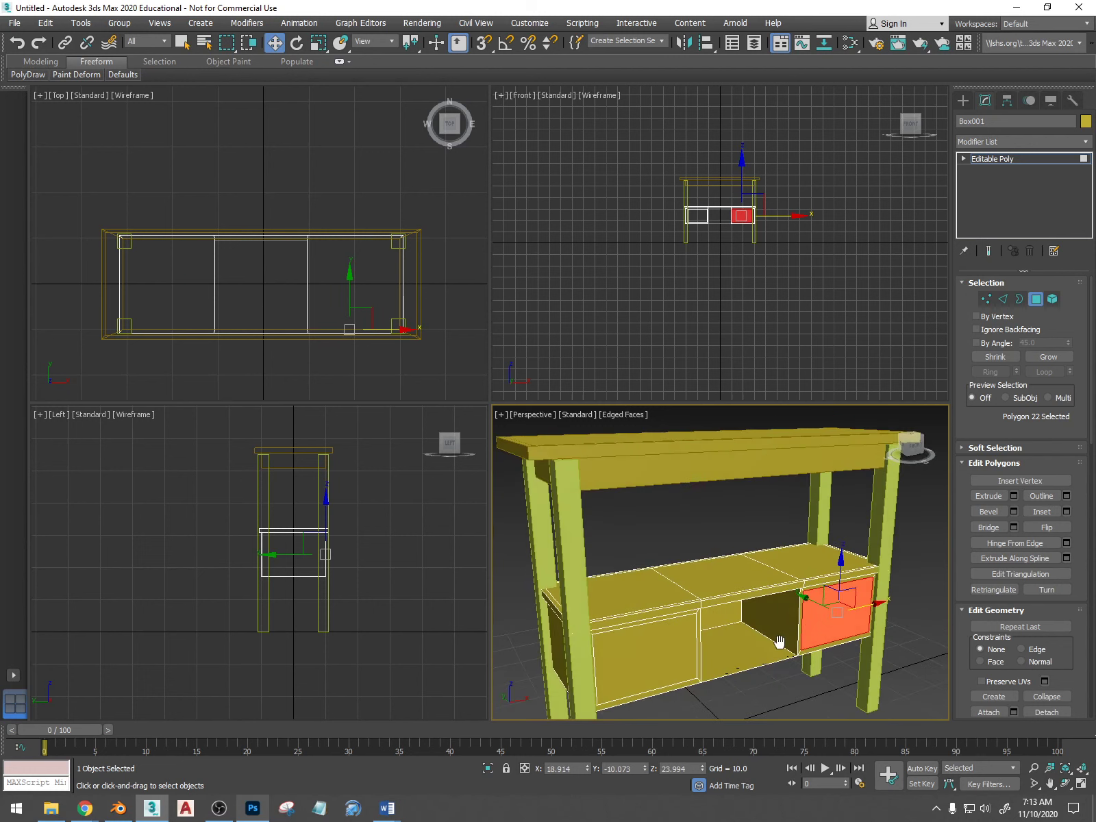
# - Select the middle compartment's inner floor polygon and extrude it upward by about 0.75
pyautogui.click(714, 645)
pyautogui.keyDown('alt'); pyautogui.moveTo(714, 646); pyautogui.dragTo(768, 645, button='middle'); pyautogui.keyUp('alt')
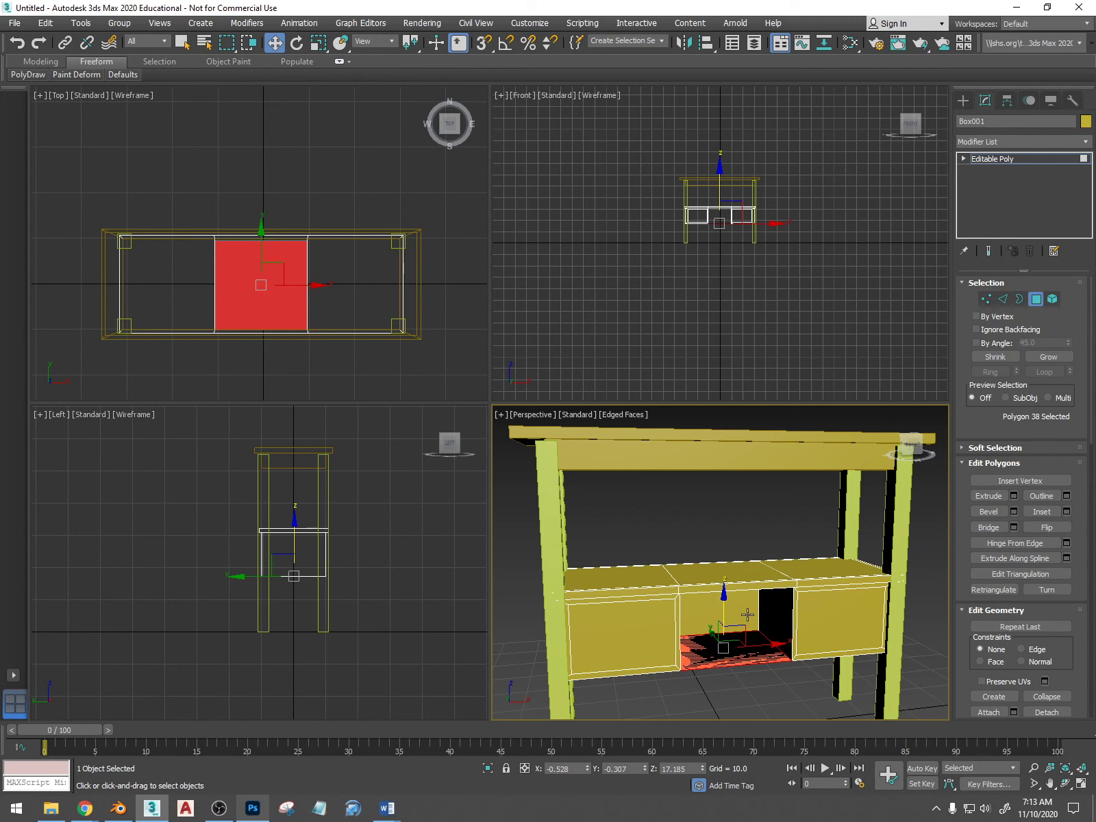
pyautogui.keyDown('alt'); pyautogui.moveTo(769, 622); pyautogui.dragTo(773, 656, button='middle'); pyautogui.keyUp('alt')
pyautogui.click(756, 646)
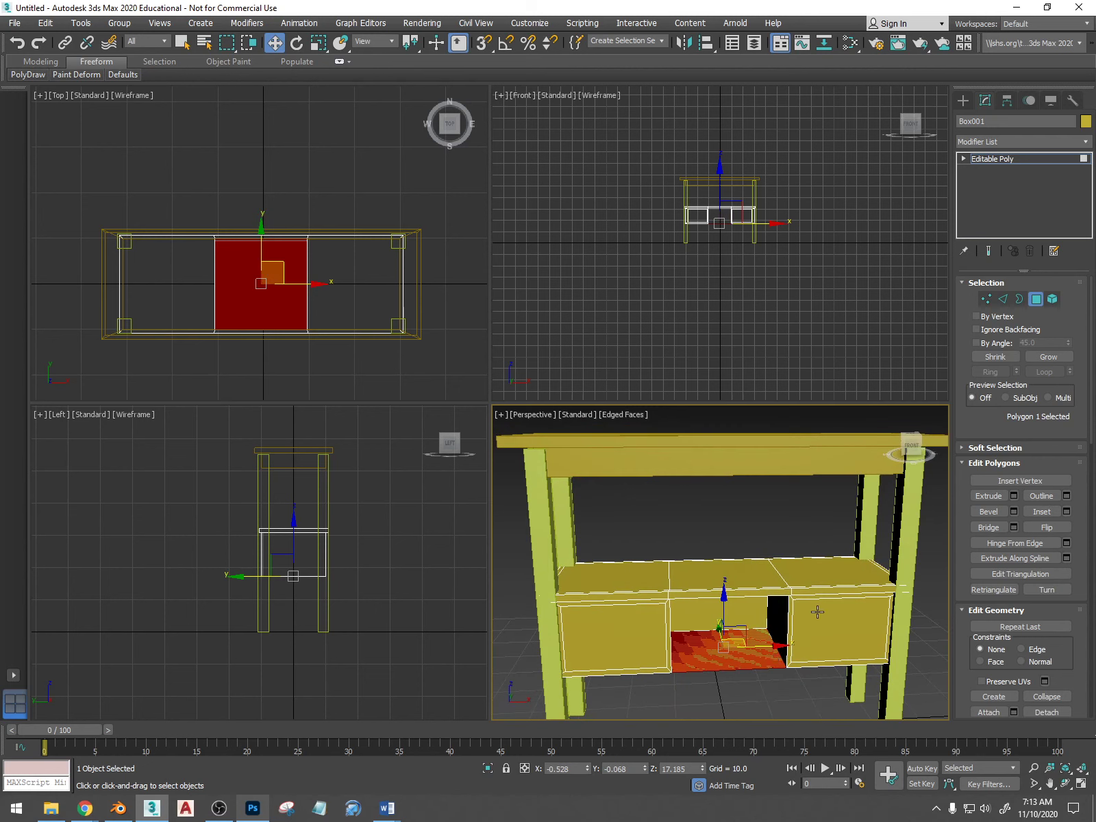
pyautogui.click(778, 698)
pyautogui.click(732, 650)
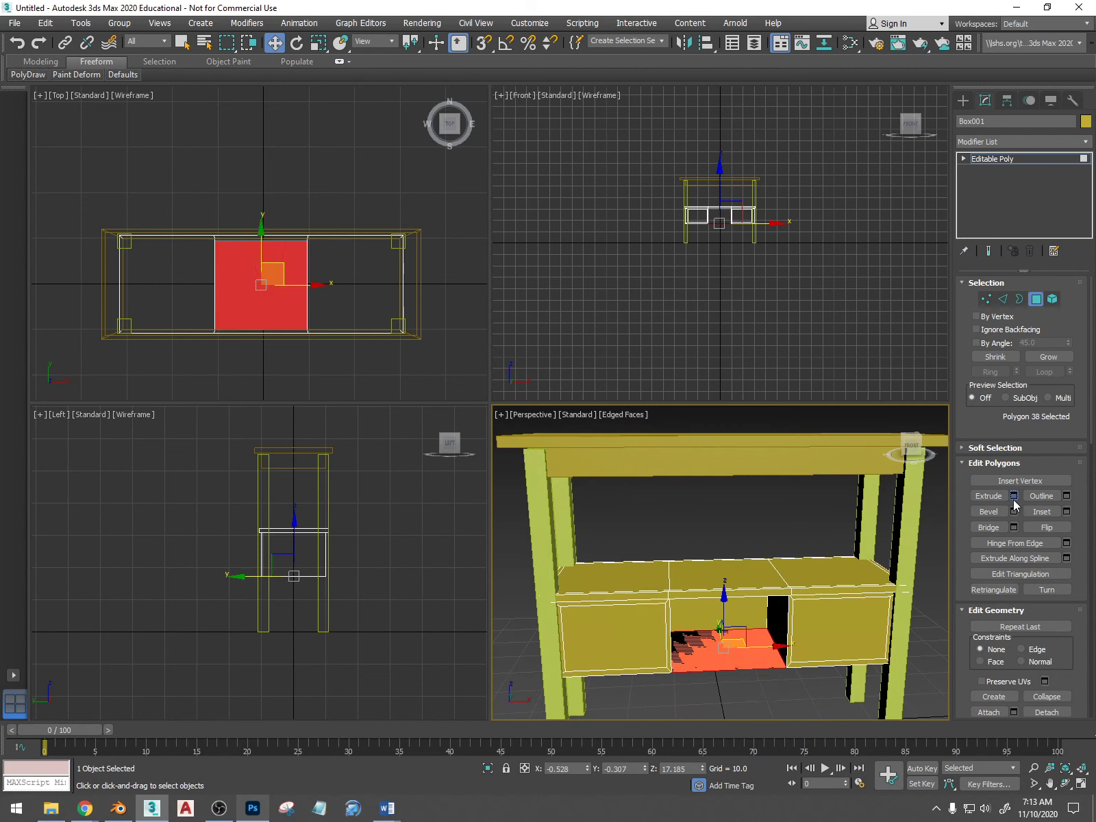
pyautogui.click(1014, 495)
pyautogui.click(727, 630)
pyautogui.keyDown('alt'); pyautogui.moveTo(727, 631); pyautogui.dragTo(837, 642, button='middle'); pyautogui.keyUp('alt')
# - Create a small box on the ground in front of the table, about 7.2 long, 1.05 wide and 2.6 high
pyautogui.scroll(-5, 764, 641)
pyautogui.scroll(2, 774, 629)
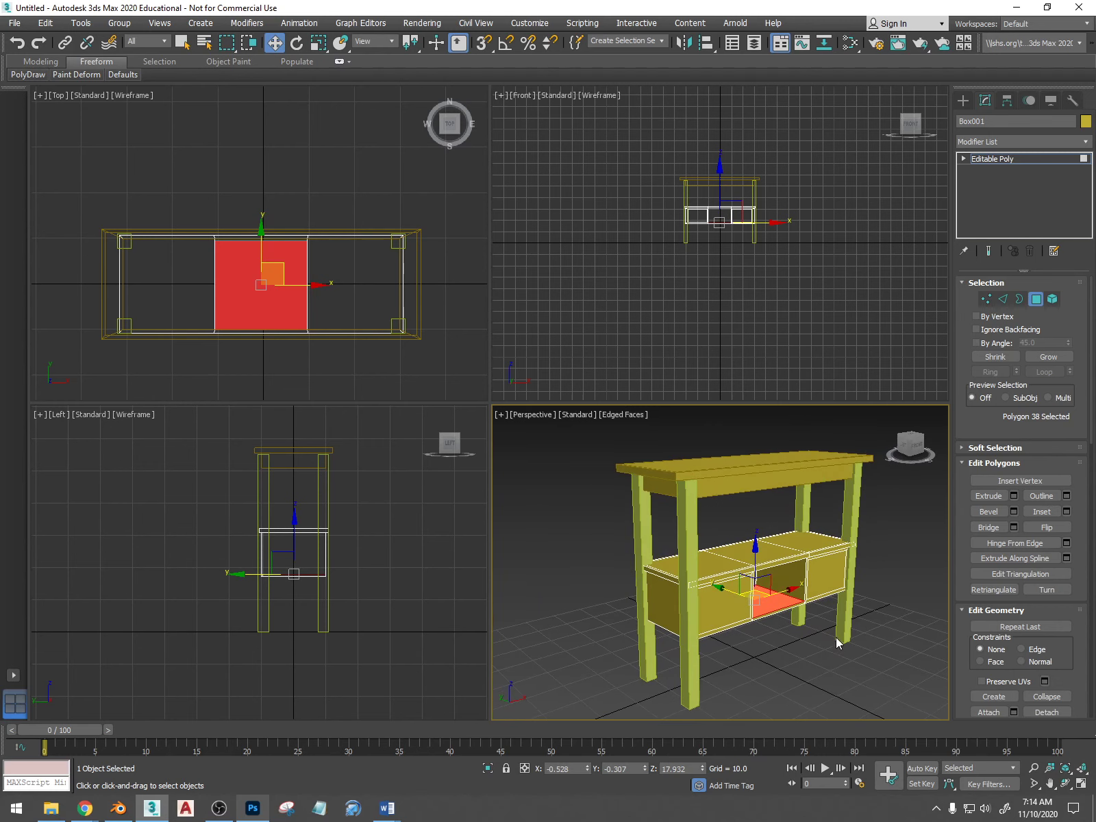
pyautogui.scroll(5, 773, 614)
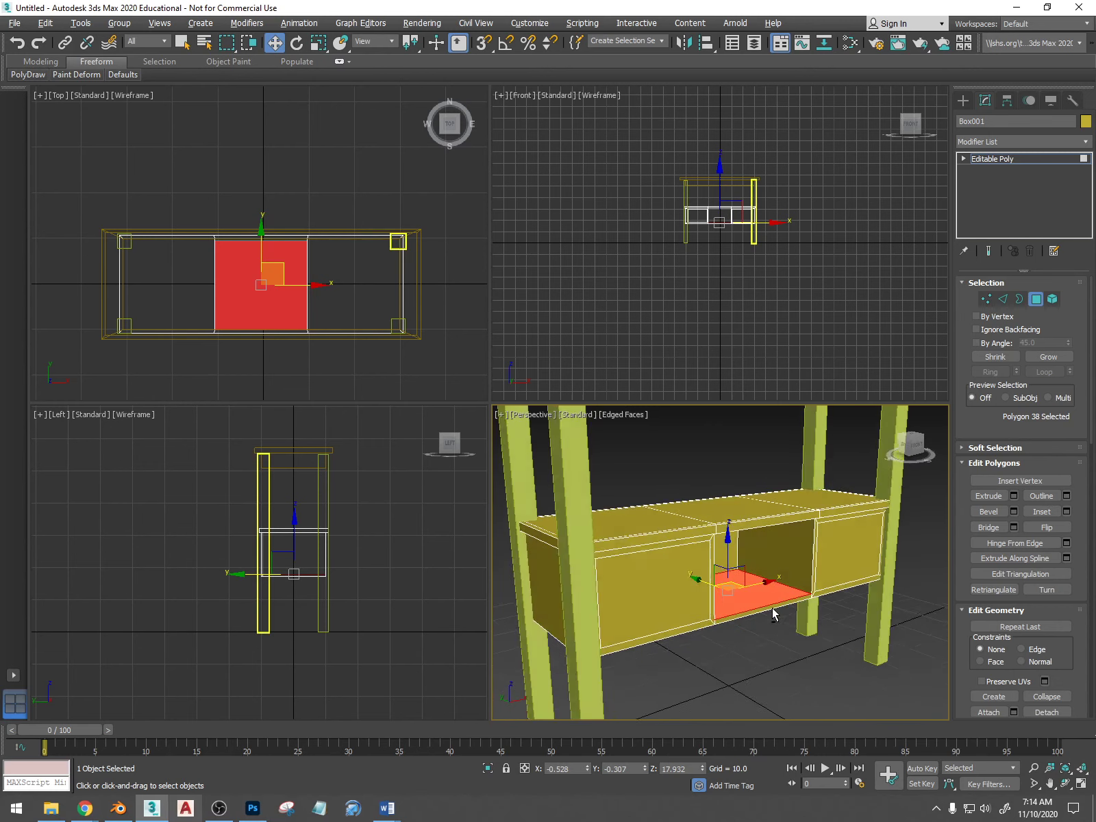
pyautogui.scroll(-3, 799, 566)
pyautogui.moveTo(798, 565); pyautogui.dragTo(672, 481, button='middle')
pyautogui.scroll(1, 667, 481)
pyautogui.scroll(-3, 669, 471)
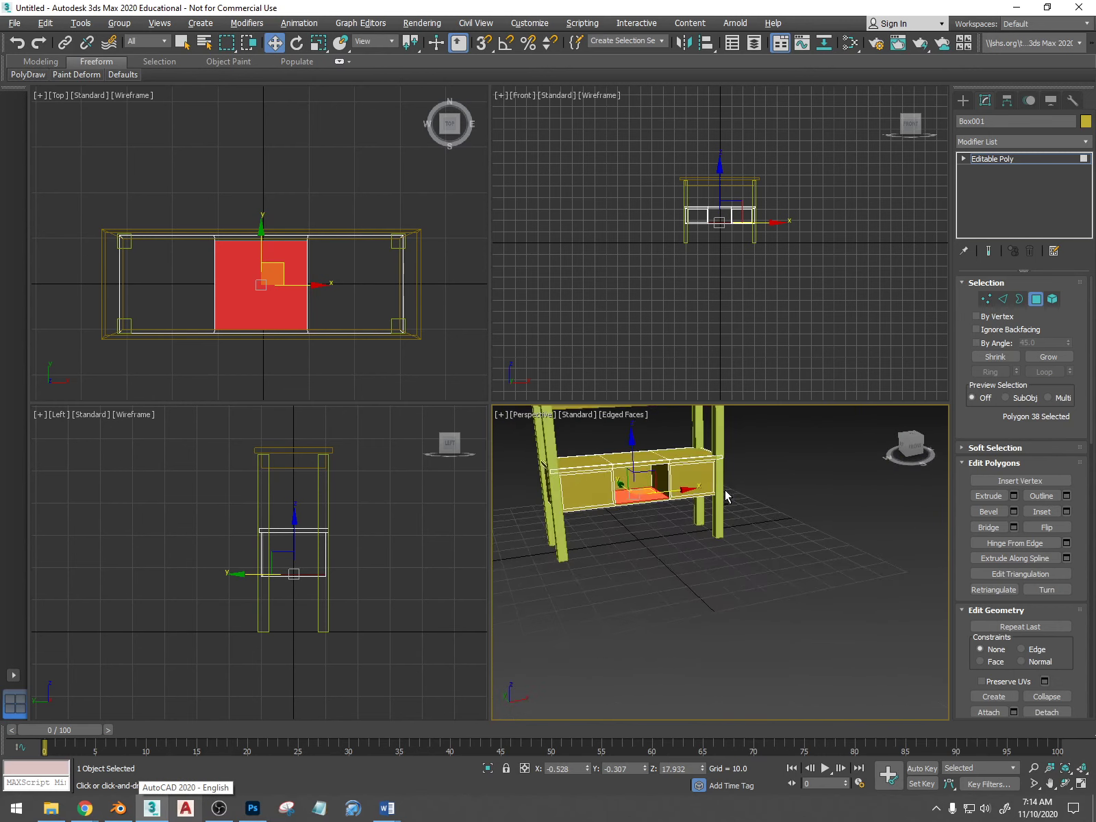
pyautogui.click(963, 100)
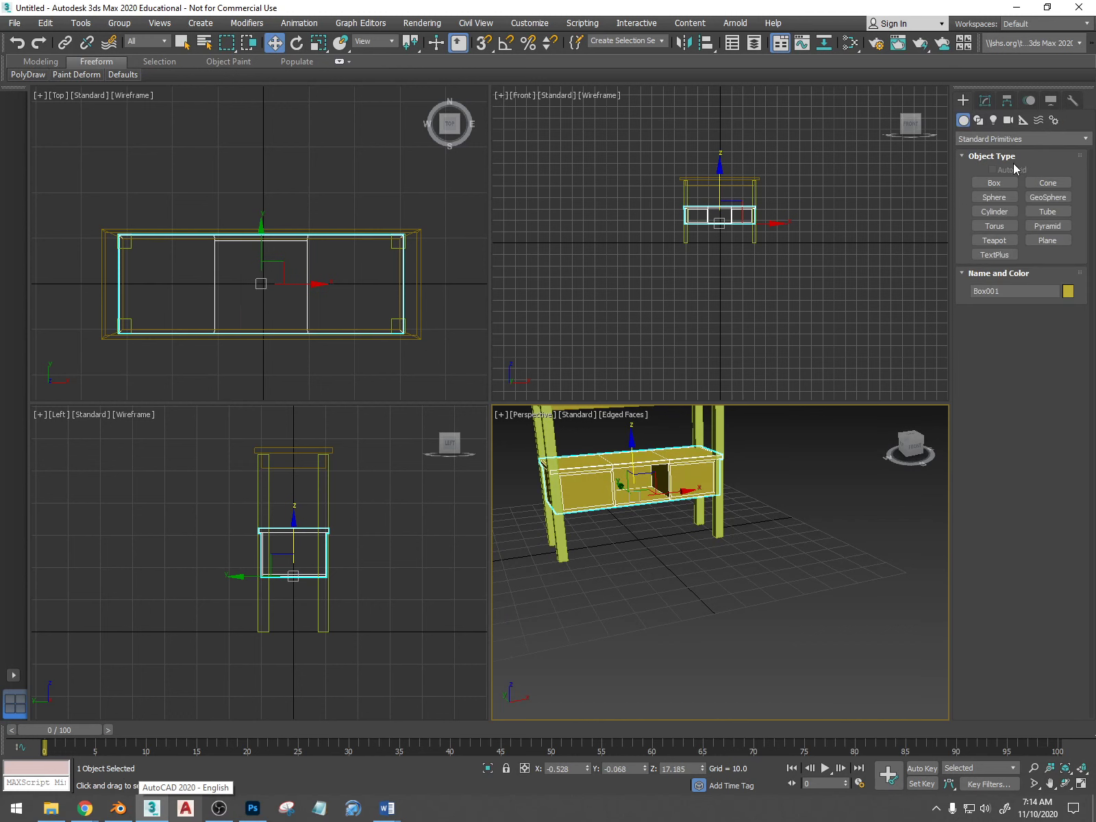
pyautogui.click(995, 183)
pyautogui.click(1003, 139)
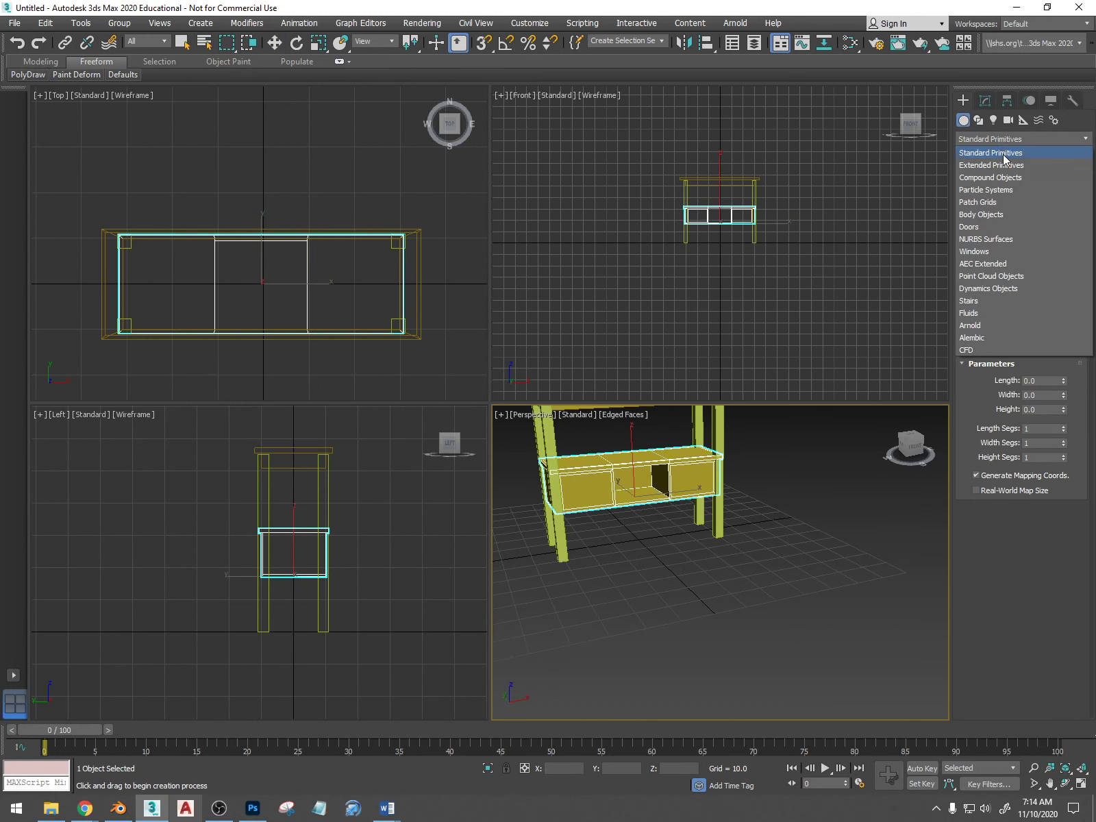
pyautogui.click(986, 153)
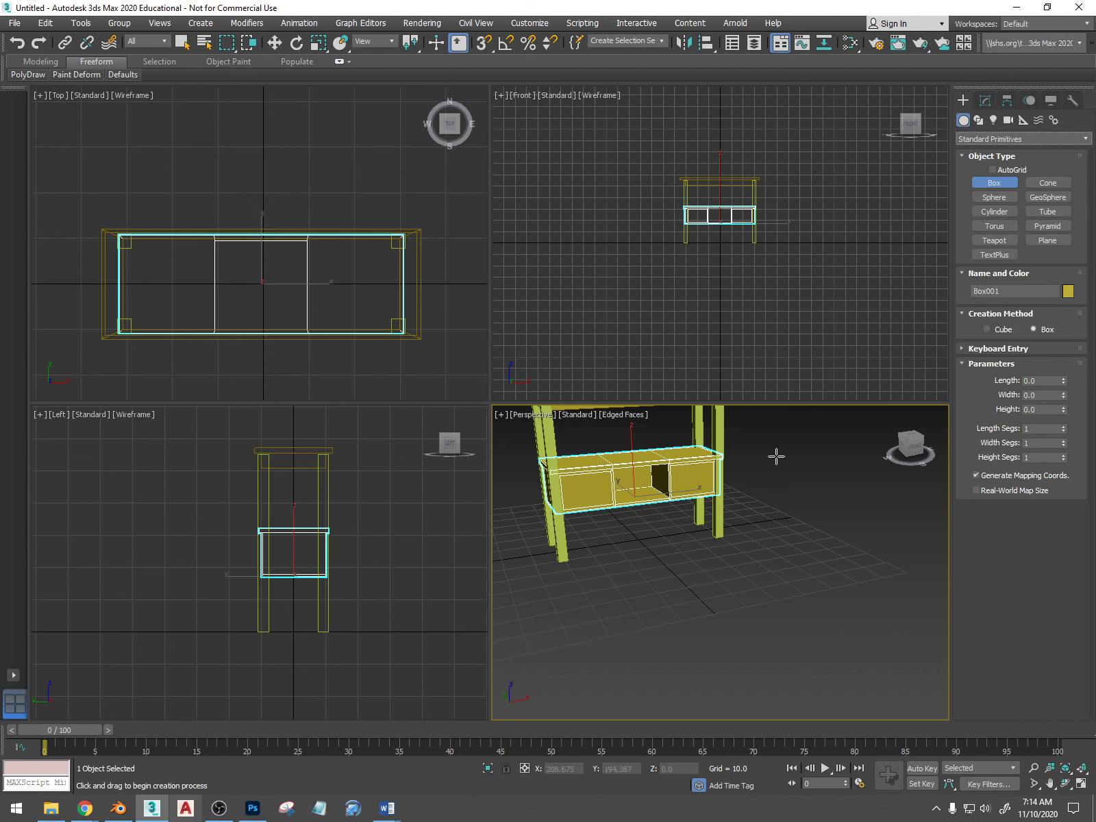
pyautogui.moveTo(589, 564); pyautogui.dragTo(597, 573)
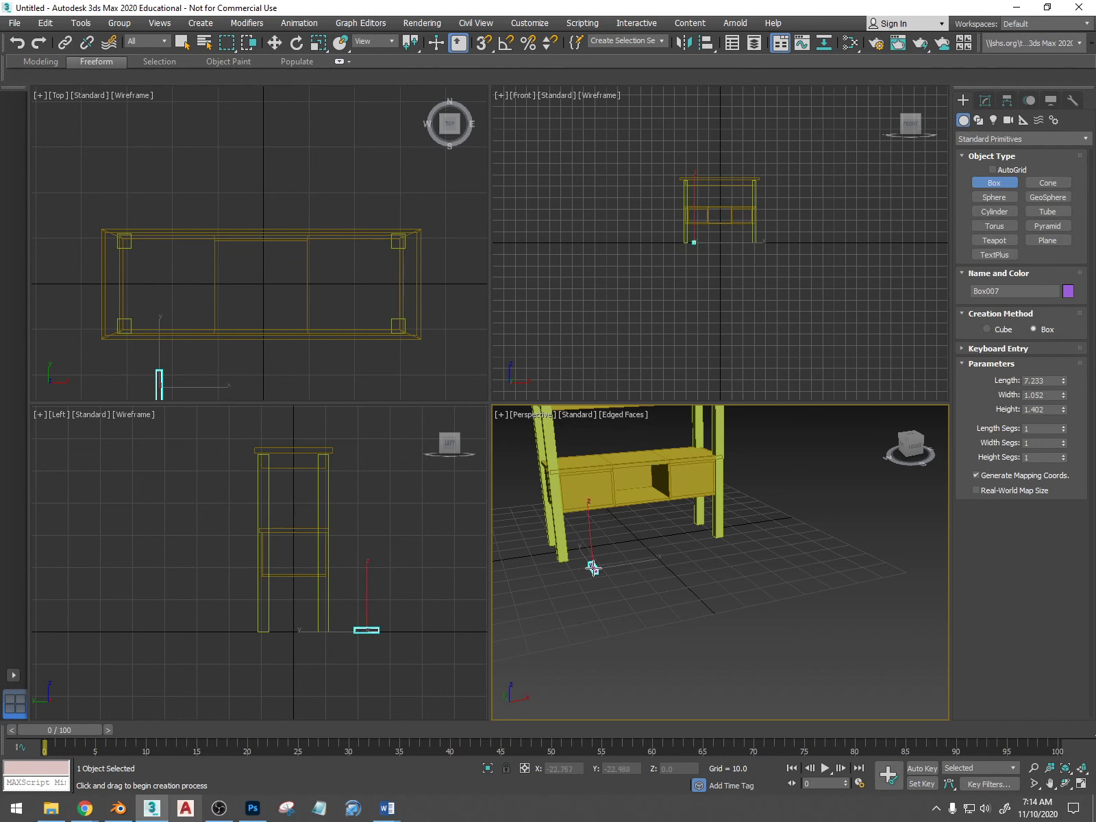
pyautogui.scroll(2, 615, 601)
pyautogui.scroll(2, 582, 558)
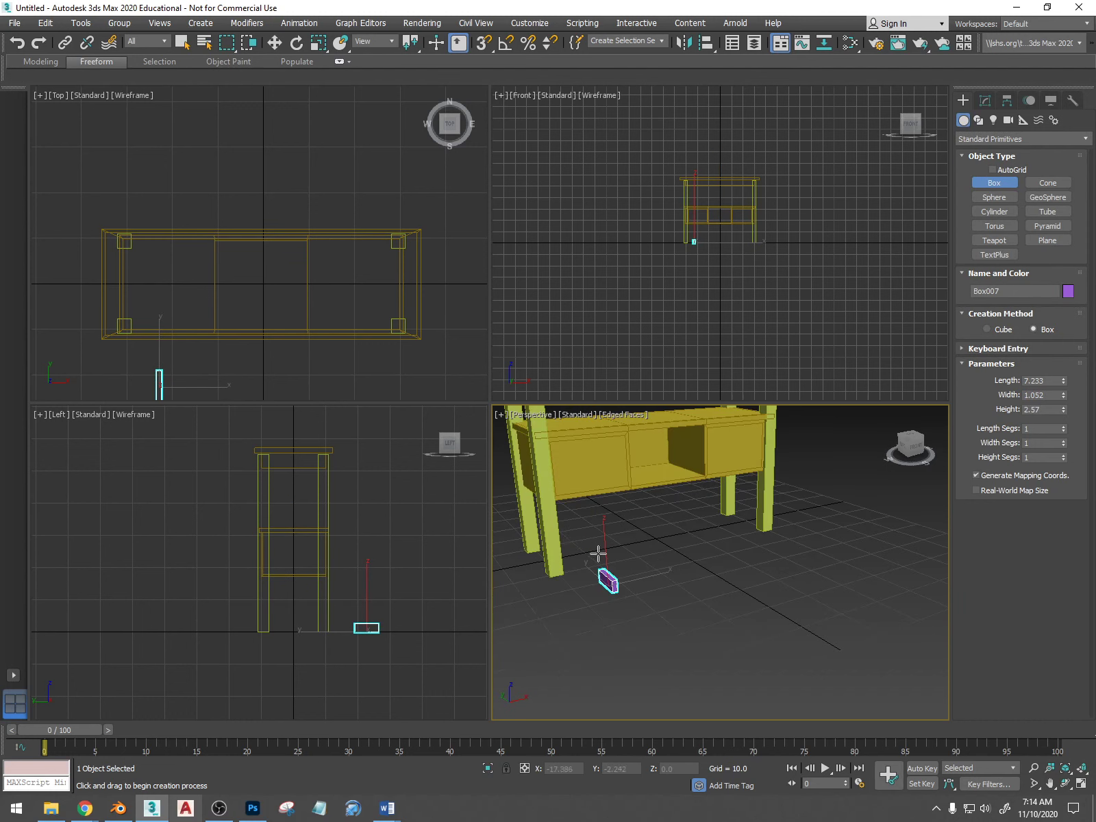
# - Scale the small box's height to about 137% and move it up so it overlaps the cabinet's front face
pyautogui.press('r')
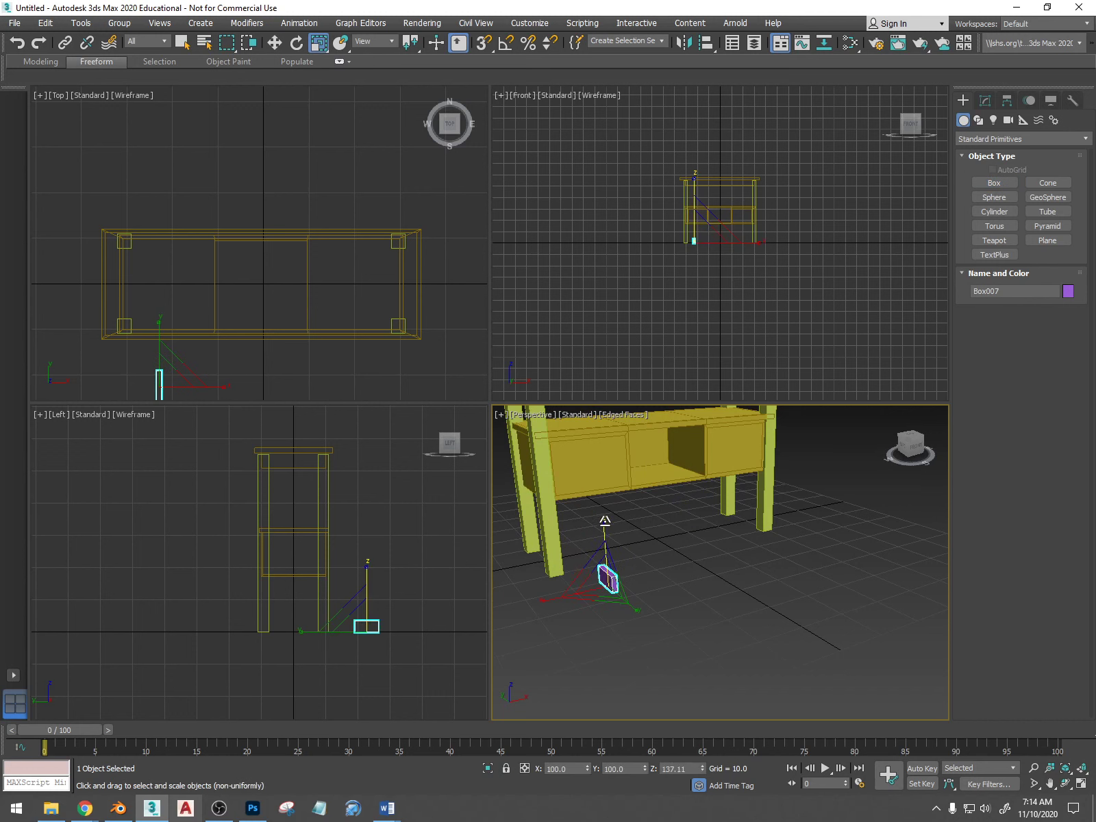
pyautogui.press('w')
pyautogui.rightClick(290, 495)
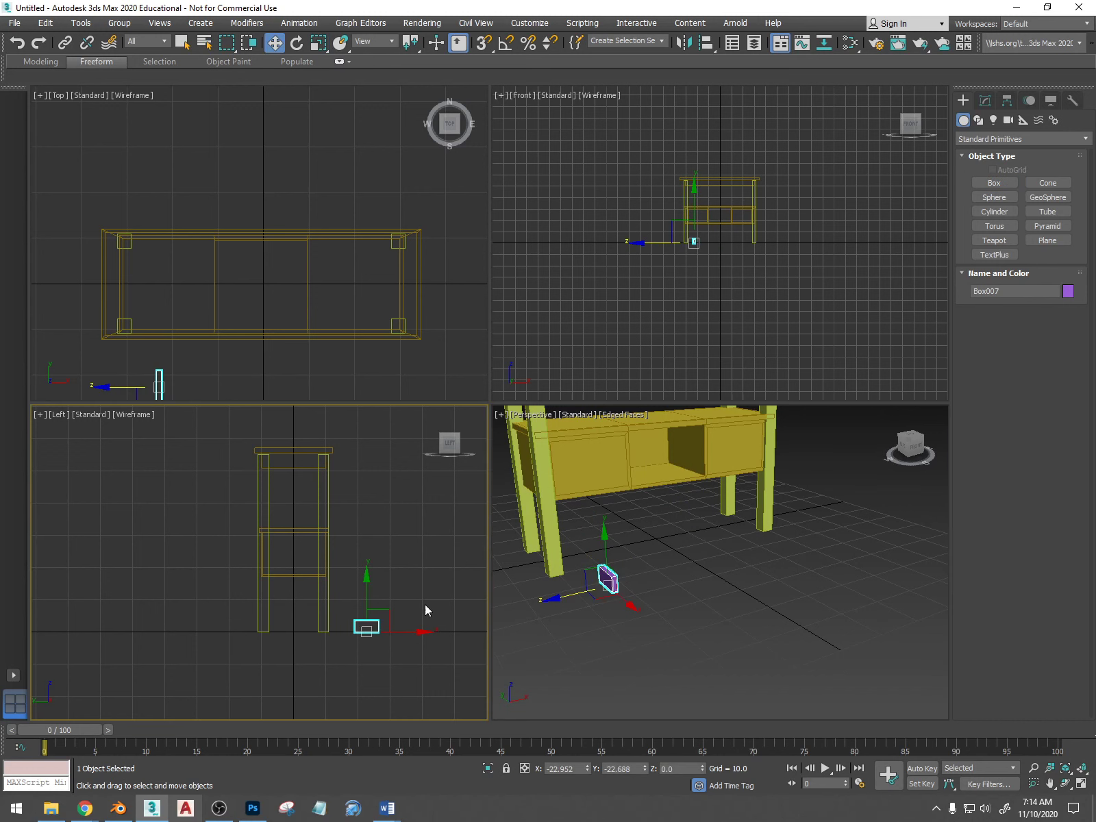
pyautogui.moveTo(368, 600); pyautogui.dragTo(381, 574)
# - Position the small box at the left front panel's outer upper area, at about X -26.5, Y -11.6 and Z 24.8
pyautogui.scroll(6, 719, 267)
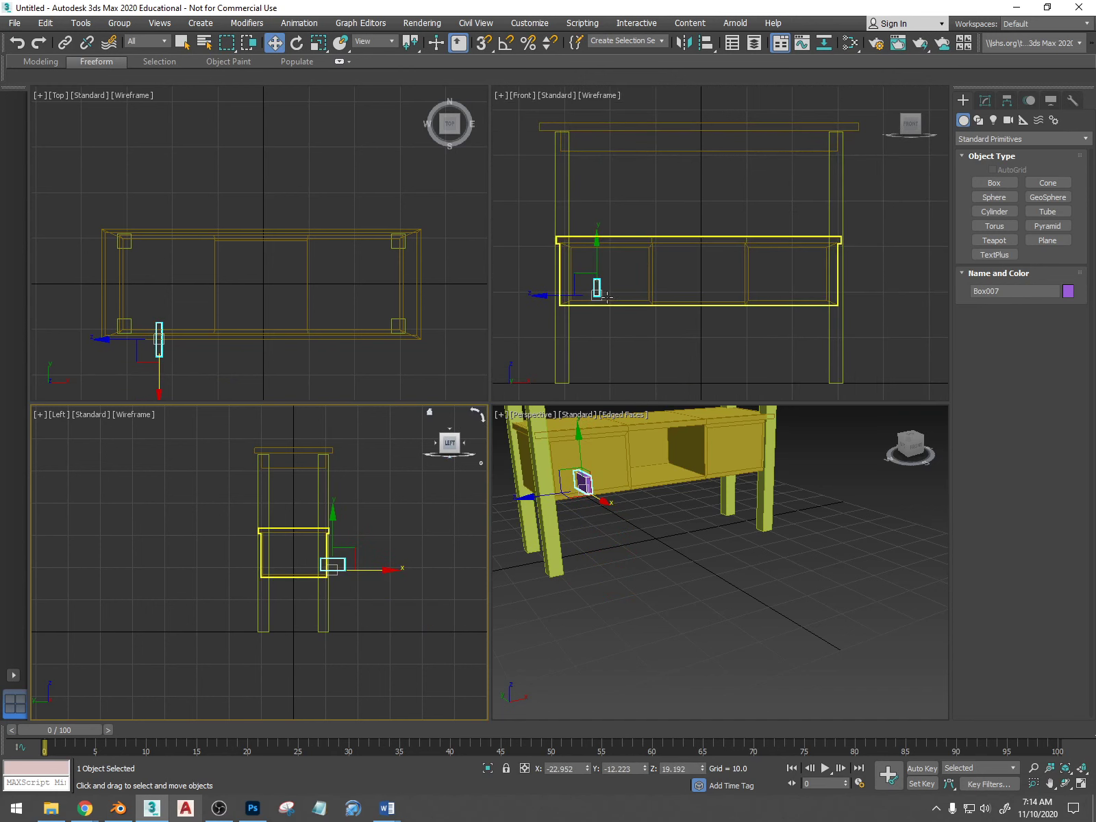
pyautogui.click(551, 296)
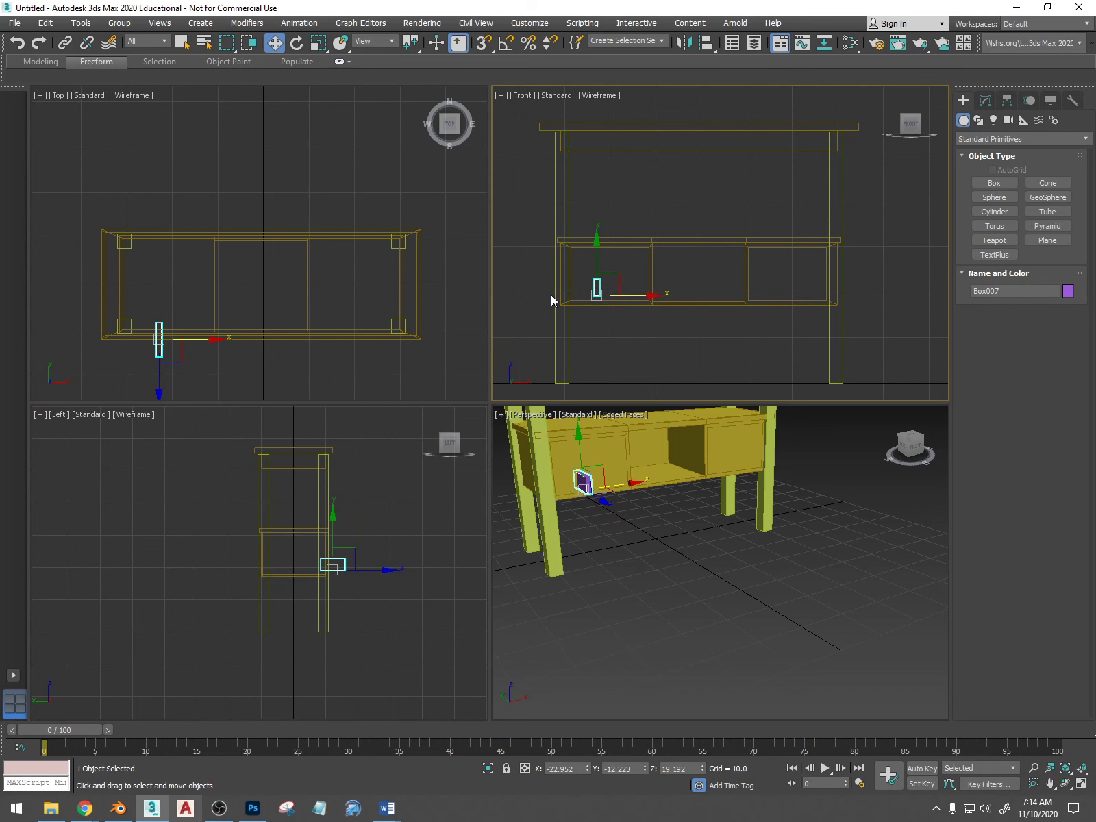
pyautogui.click(596, 294)
pyautogui.moveTo(617, 278); pyautogui.dragTo(601, 254)
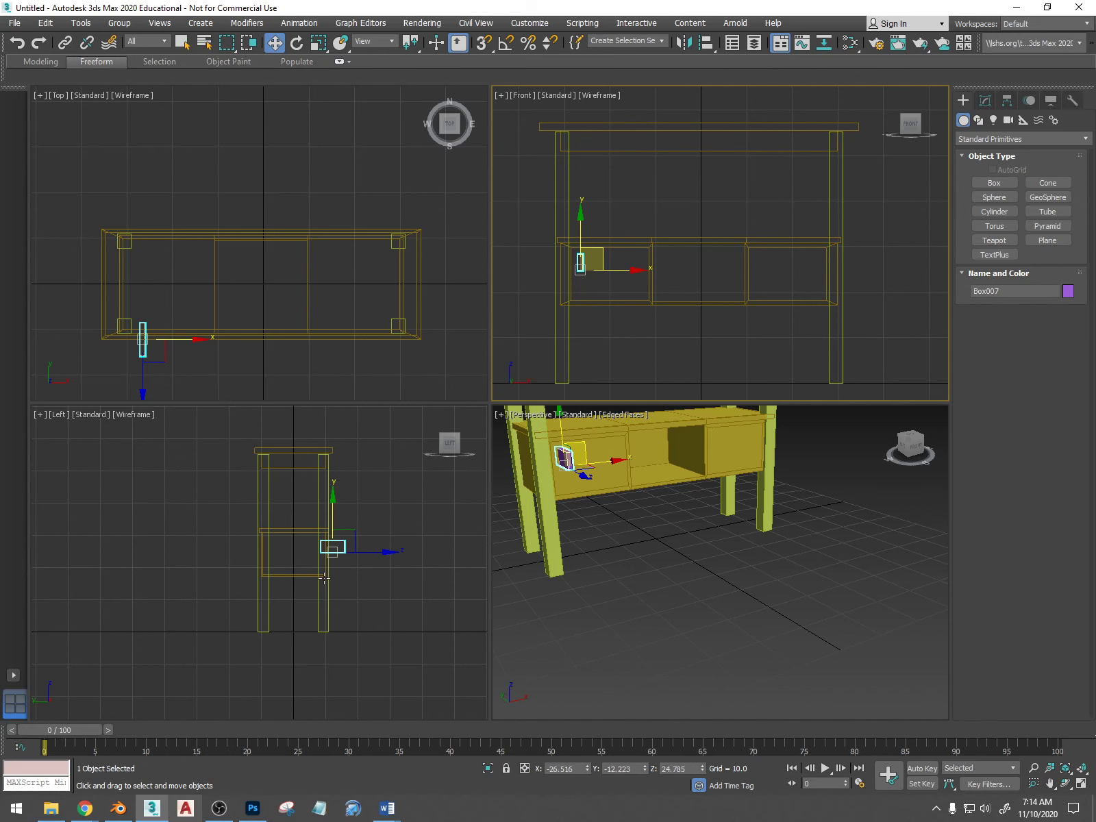
pyautogui.scroll(5, 324, 579)
pyautogui.moveTo(381, 537); pyautogui.dragTo(373, 536)
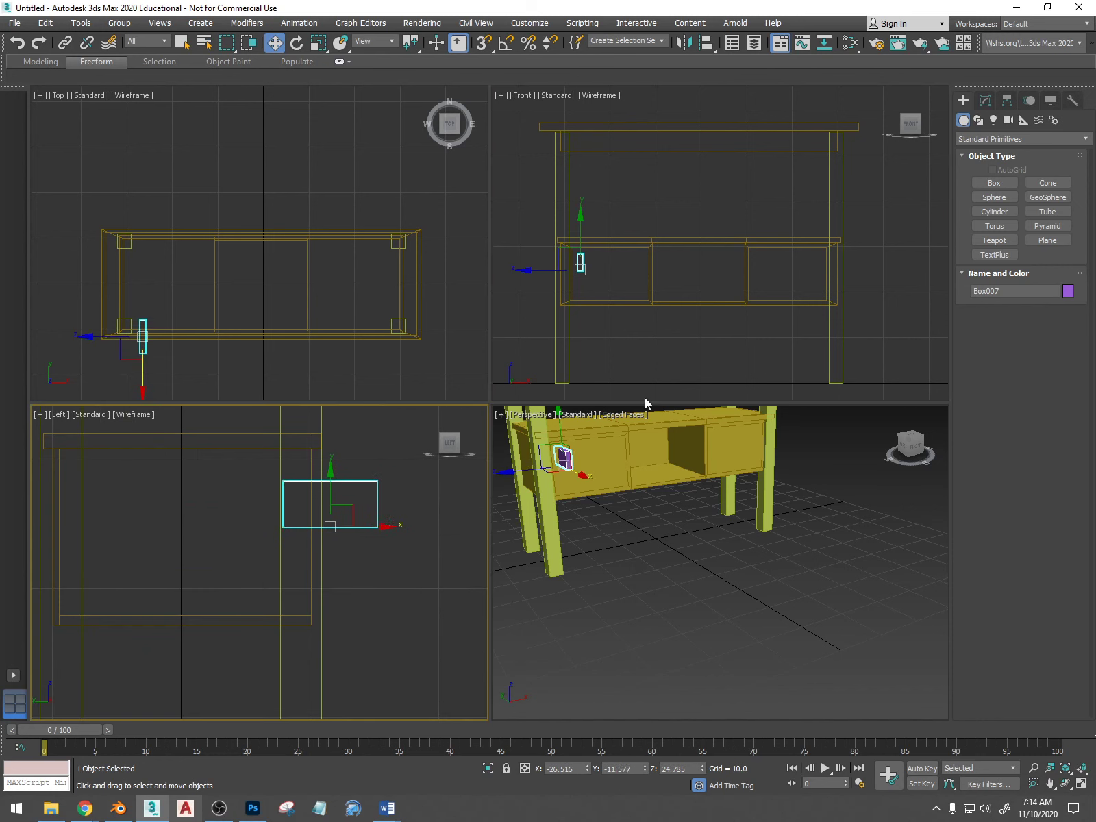
# - Clone the small box as one Copy onto the right front panel, at about X 25.4
pyautogui.click(534, 267)
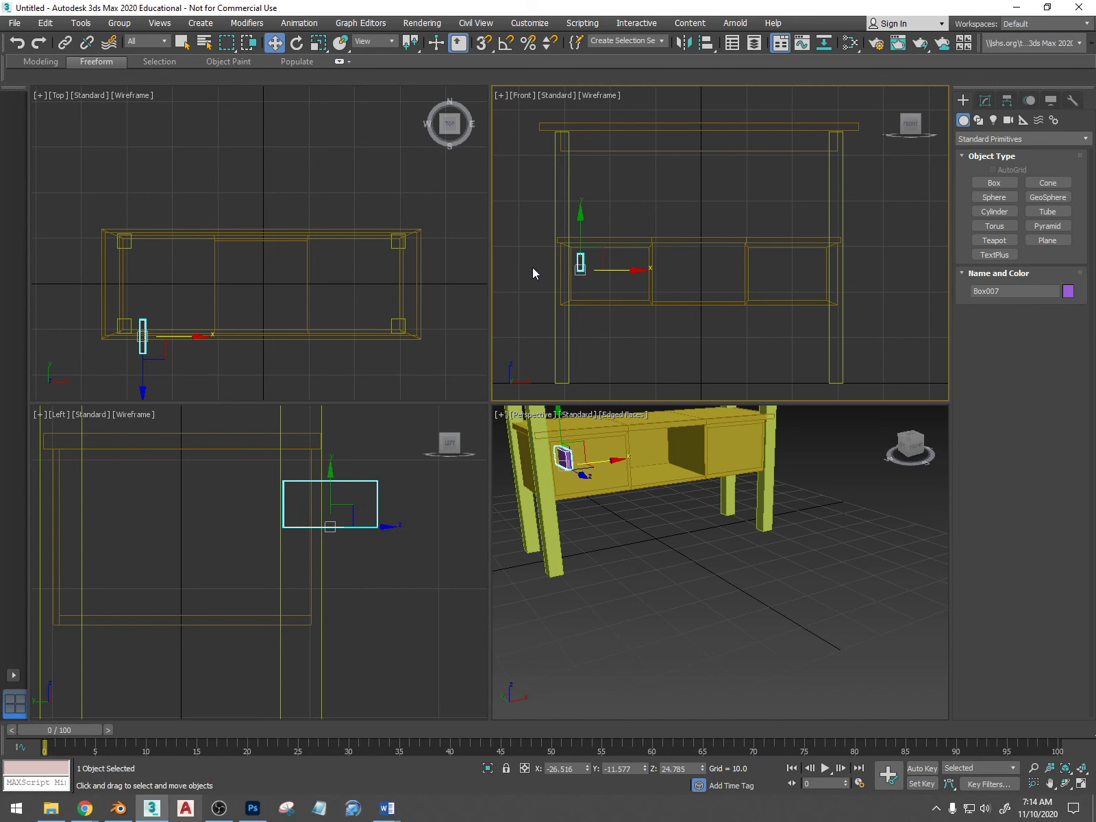
pyautogui.click(582, 264)
pyautogui.keyDown('shift'); pyautogui.moveTo(616, 272); pyautogui.dragTo(853, 284); pyautogui.keyUp('shift')
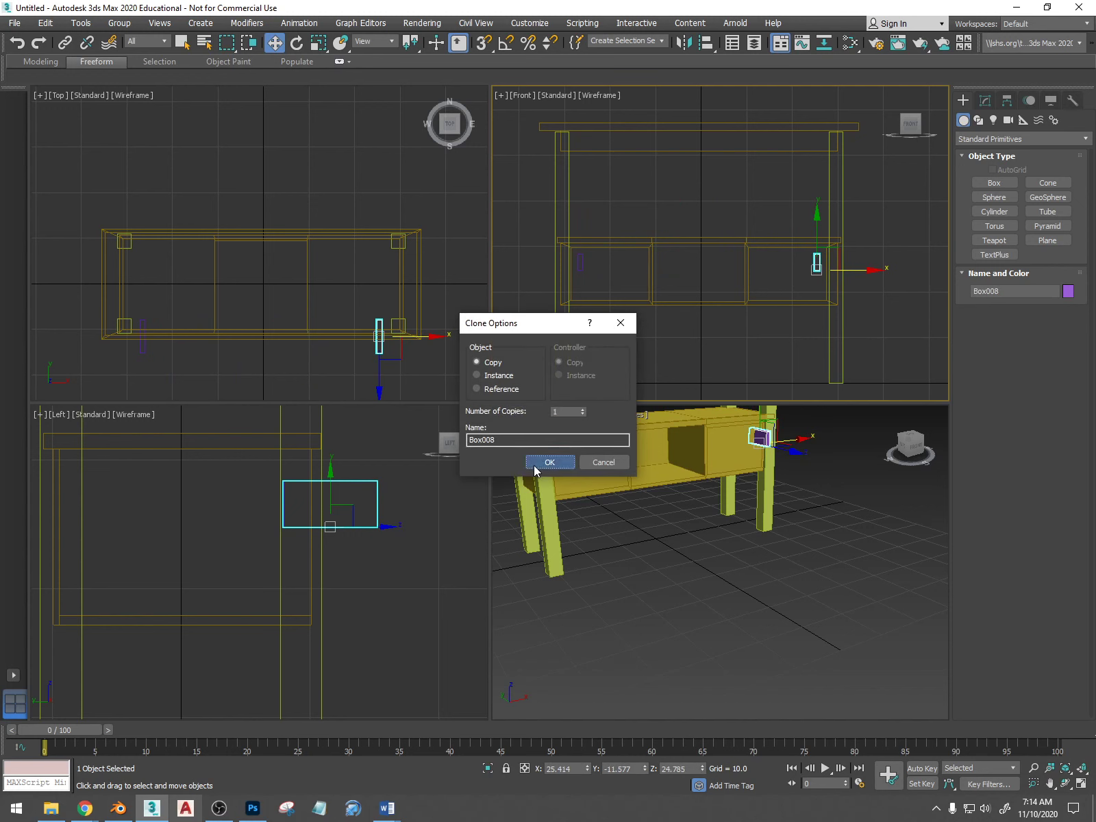
pyautogui.click(558, 460)
# - Turn the three-section cabinet into a Boolean compound object and start adding operands to it
pyautogui.click(645, 455)
pyautogui.press('z')
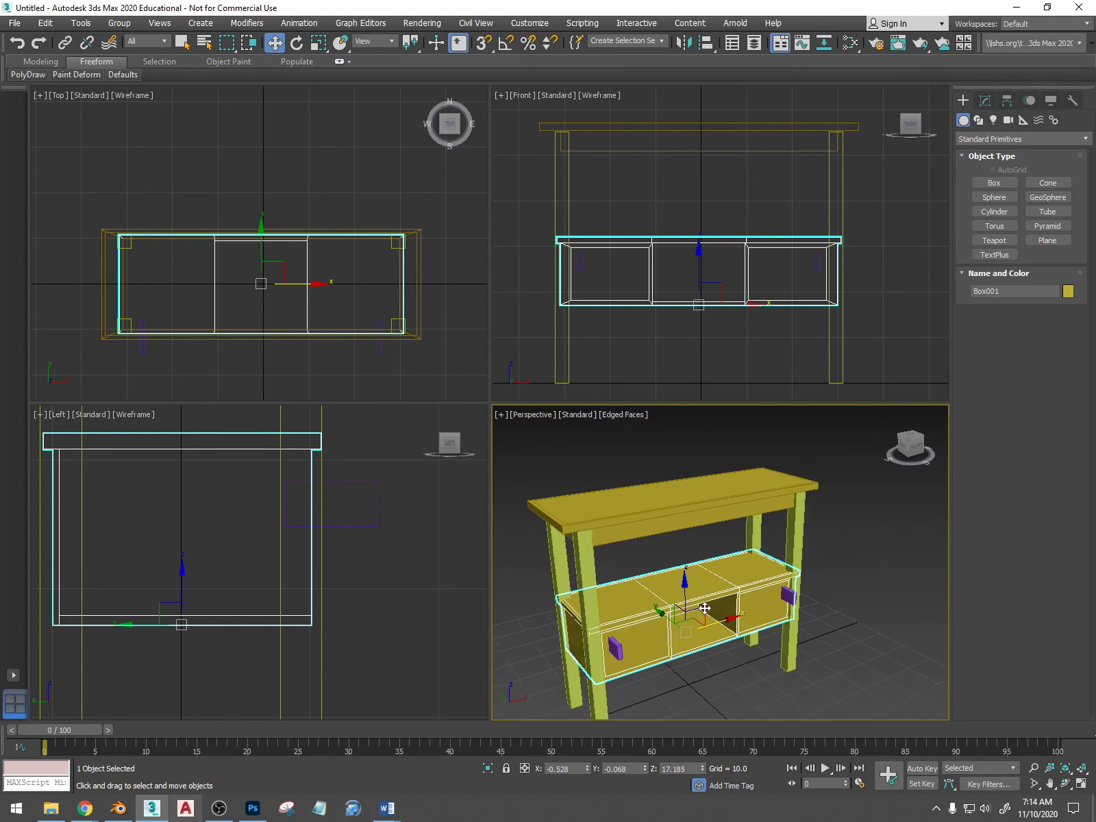
pyautogui.click(970, 141)
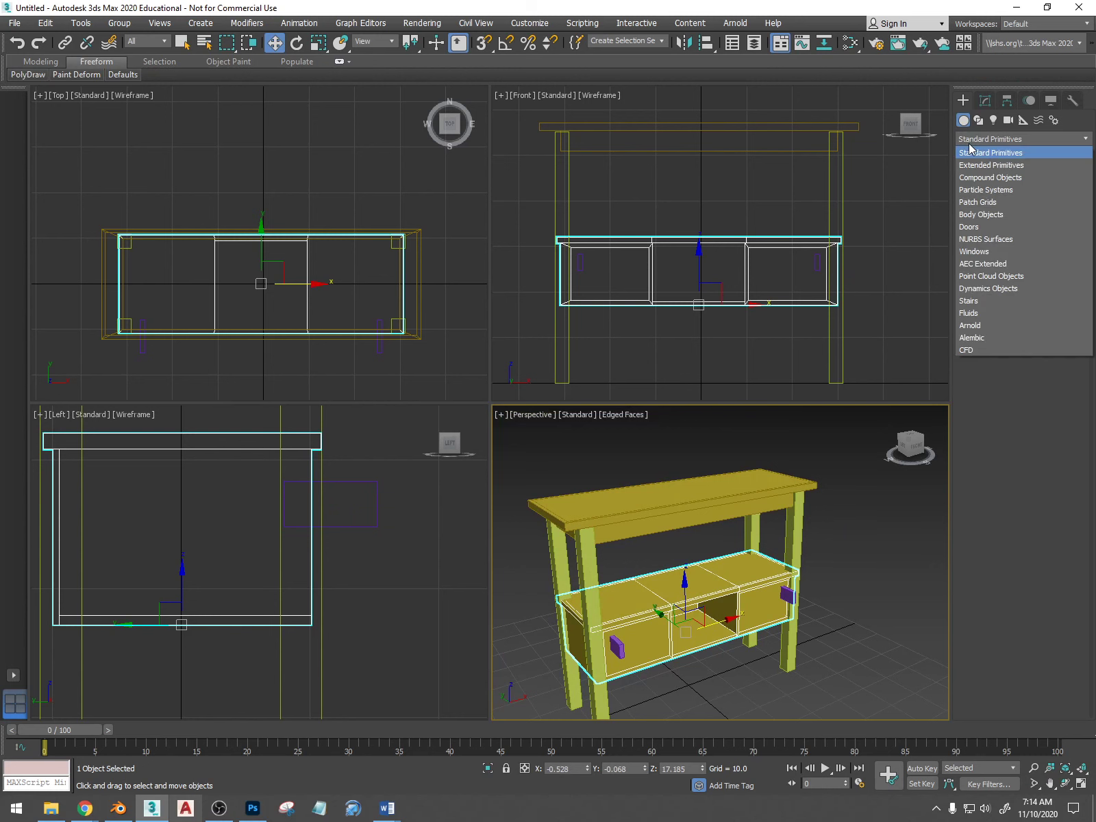
pyautogui.click(1022, 178)
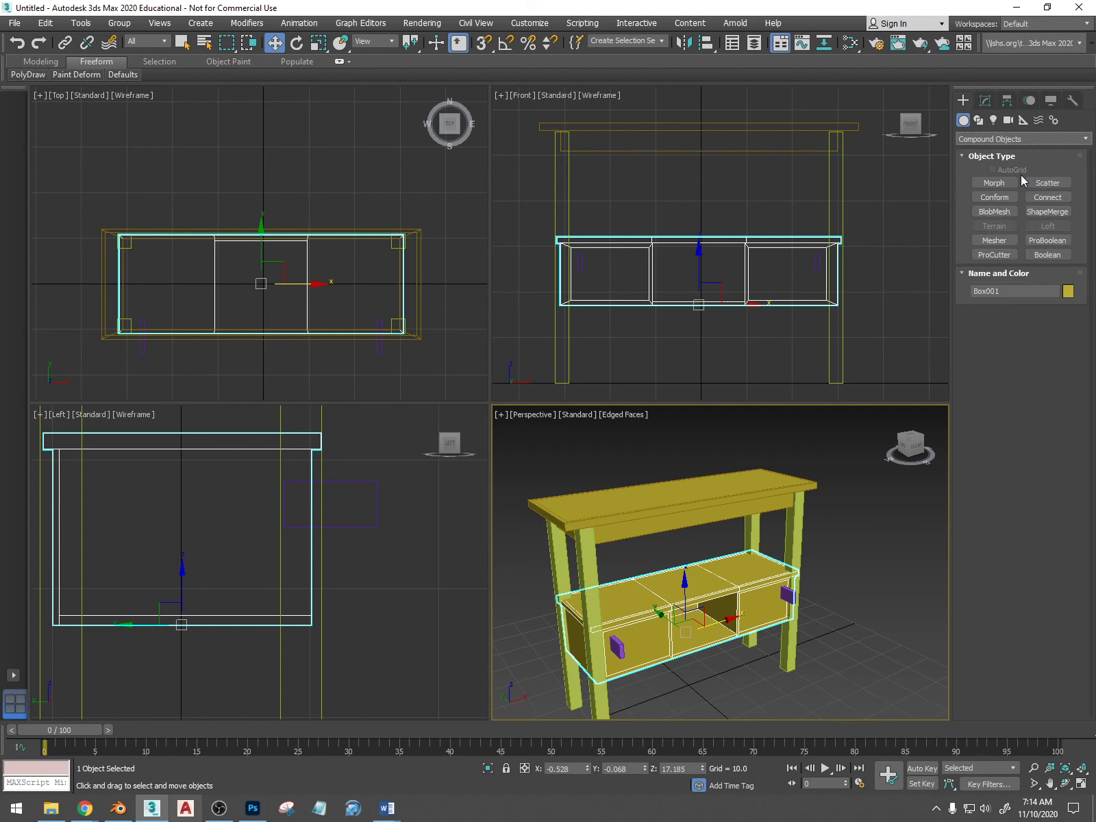
pyautogui.click(1048, 255)
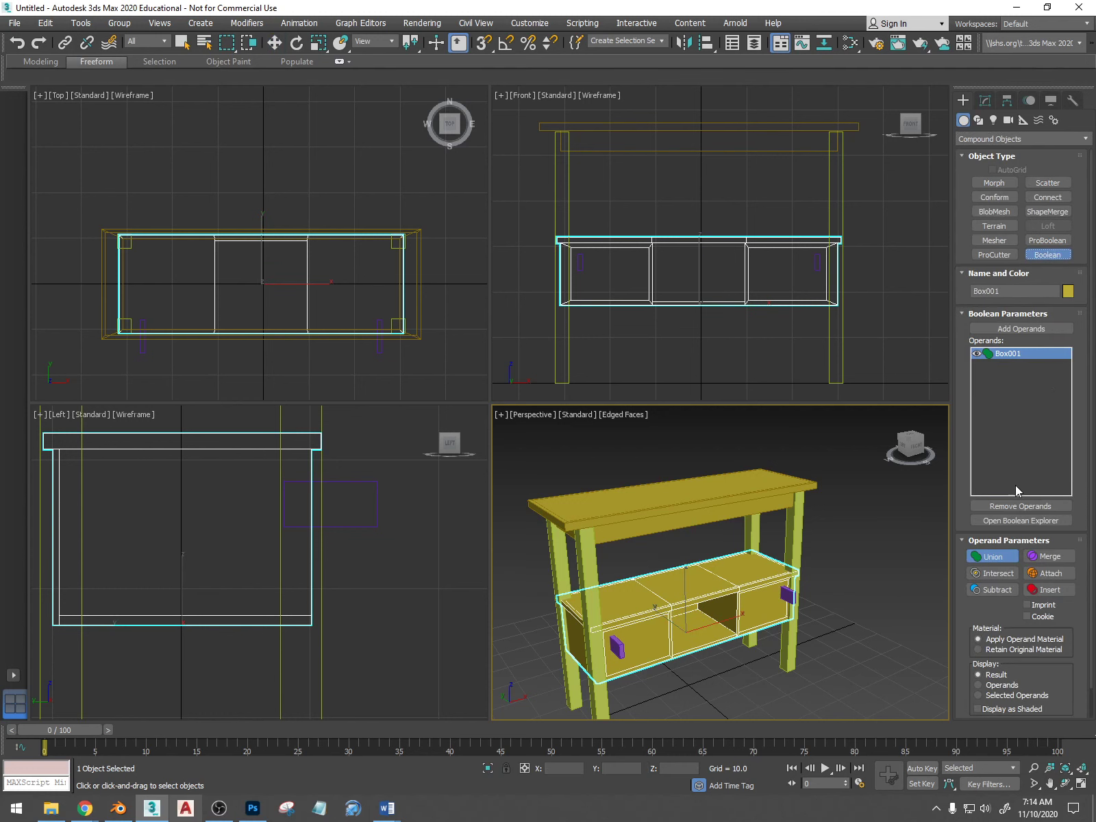
pyautogui.click(1004, 329)
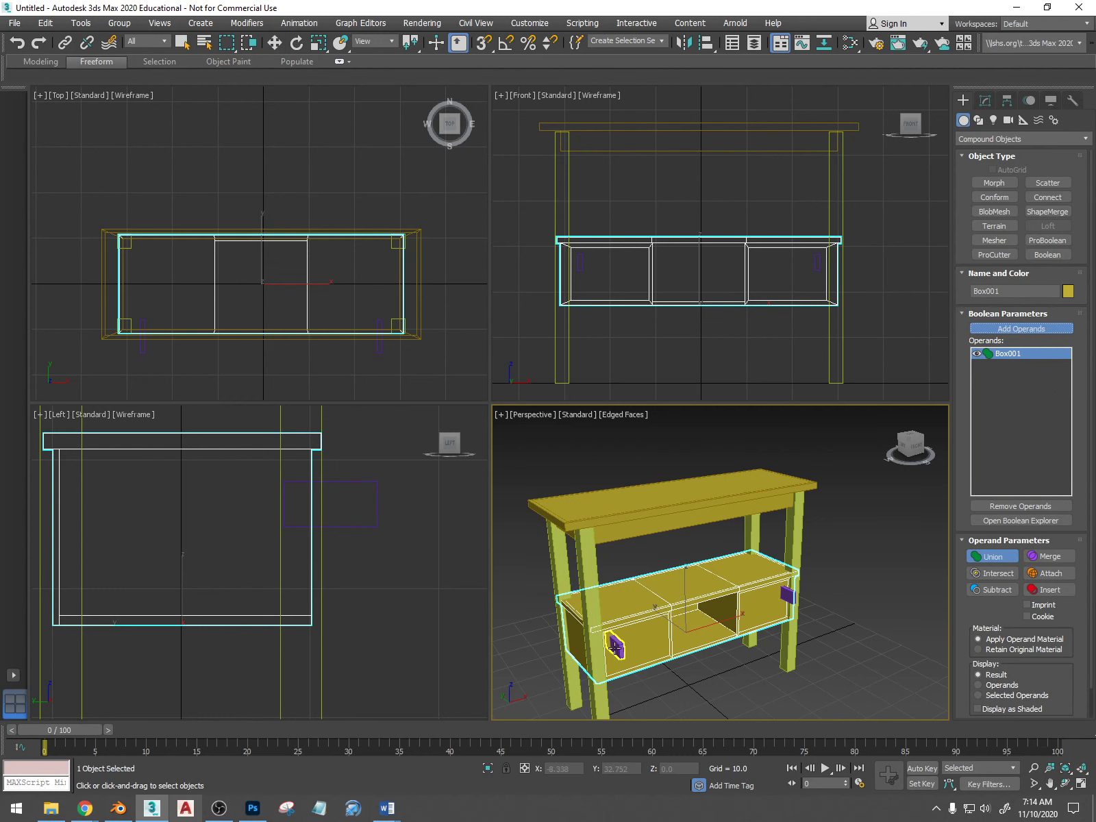
# - Try adding both small boxes to the cabinet's Boolean as Union operands, and undo both additions
pyautogui.click(626, 648)
pyautogui.click(788, 594)
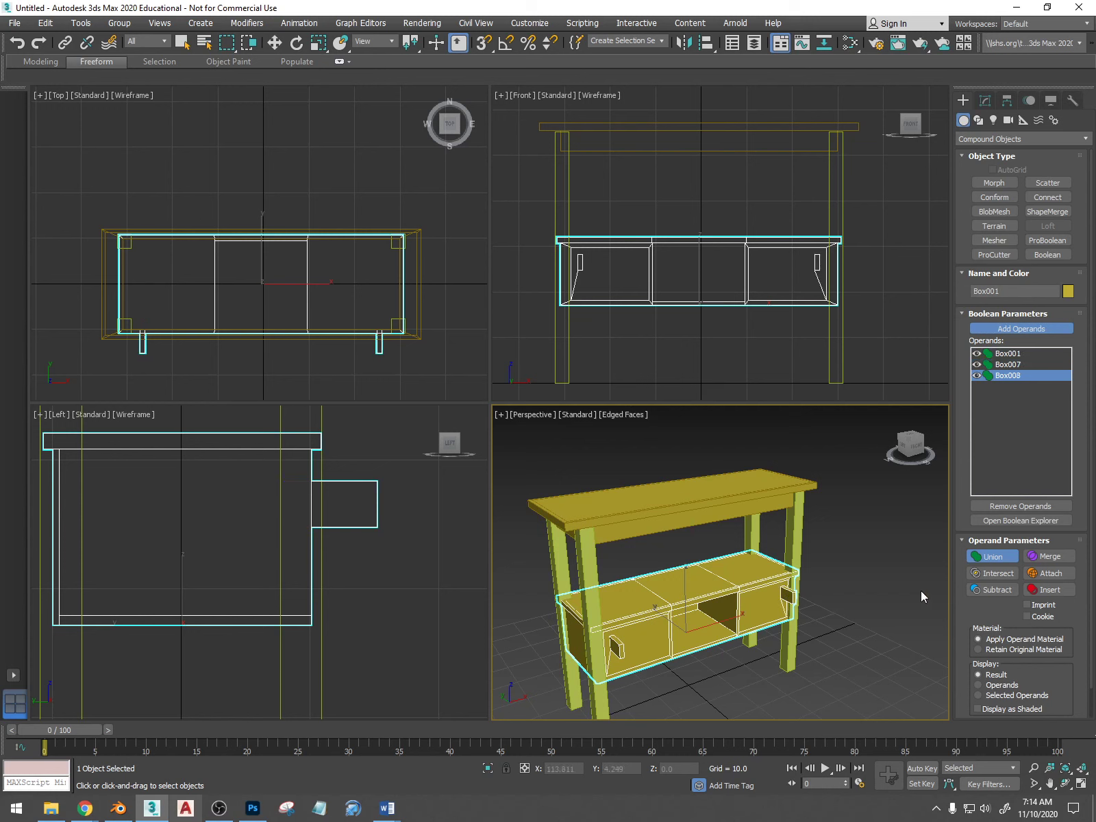
pyautogui.click(873, 392)
pyautogui.hotkey('ctrl', 'z')
pyautogui.hotkey('ctrl', 'z')
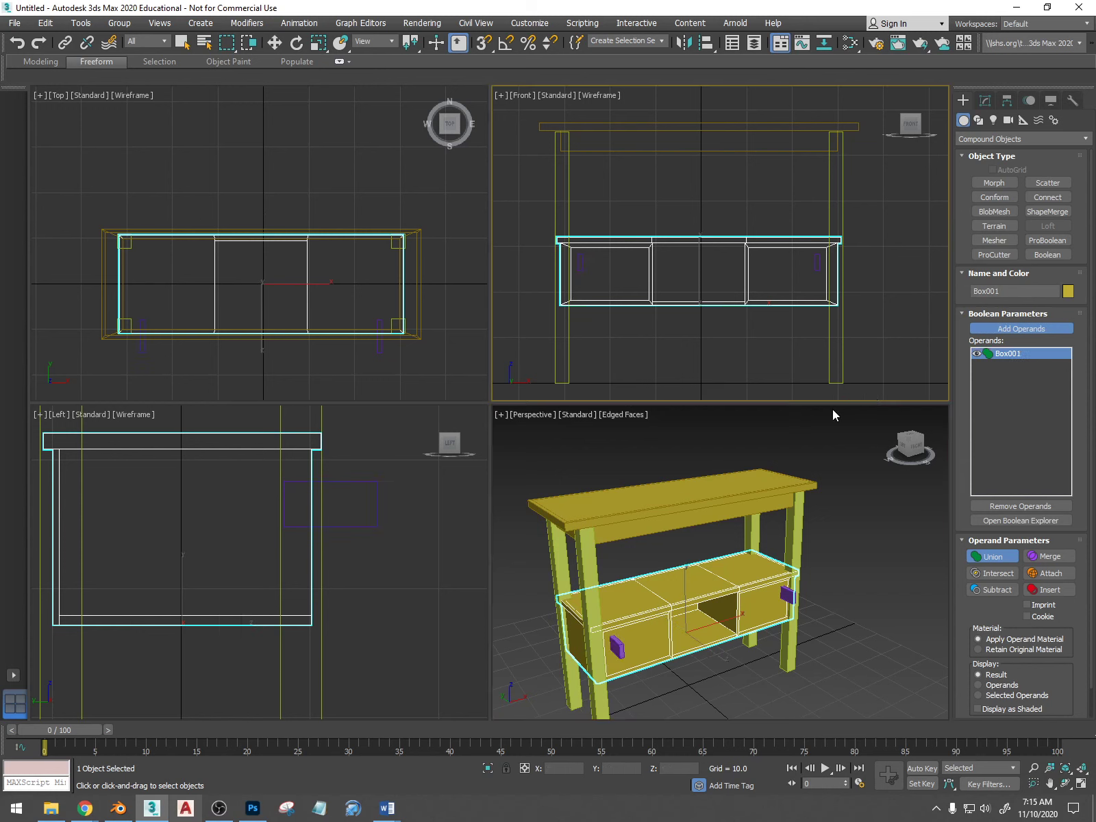
# - Subtract the right and left small boxes from the cabinet's front panels with the Boolean, enabling Retain Non-Planar Faces
pyautogui.click(992, 591)
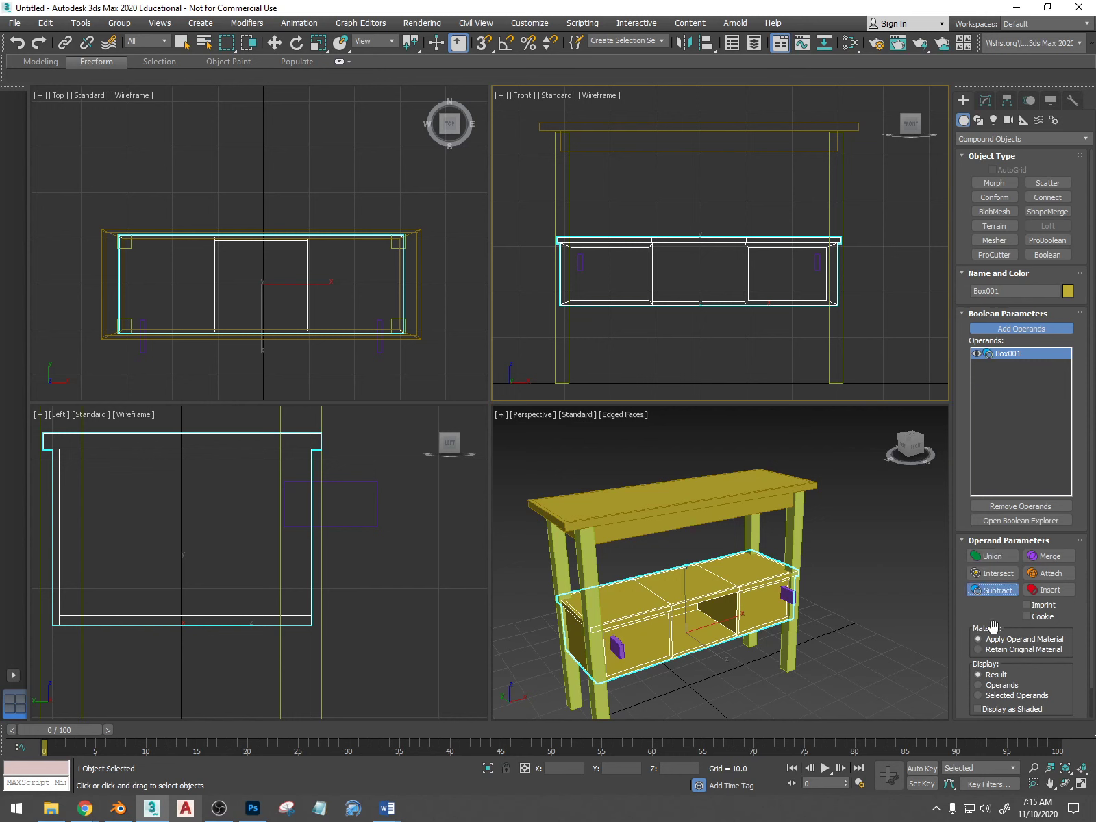
pyautogui.scroll(-1, 1001, 601)
pyautogui.scroll(-1, 1002, 598)
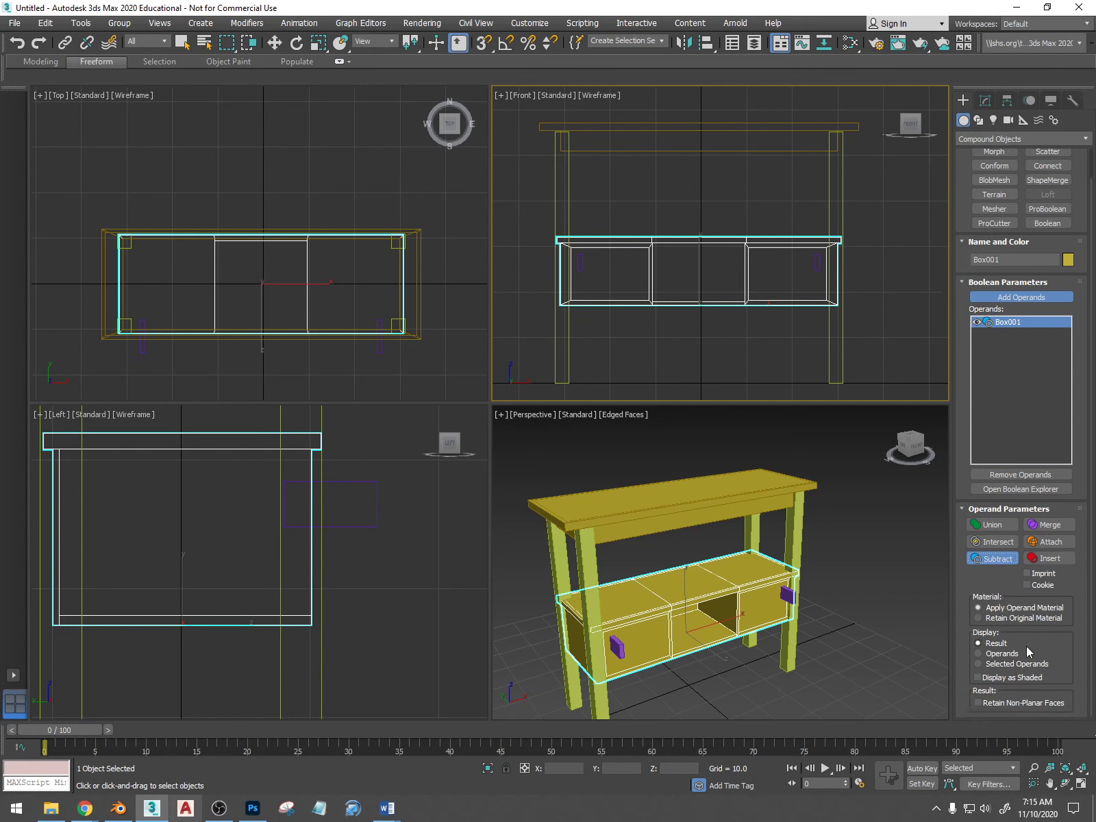
pyautogui.click(985, 704)
pyautogui.click(993, 562)
pyautogui.click(788, 596)
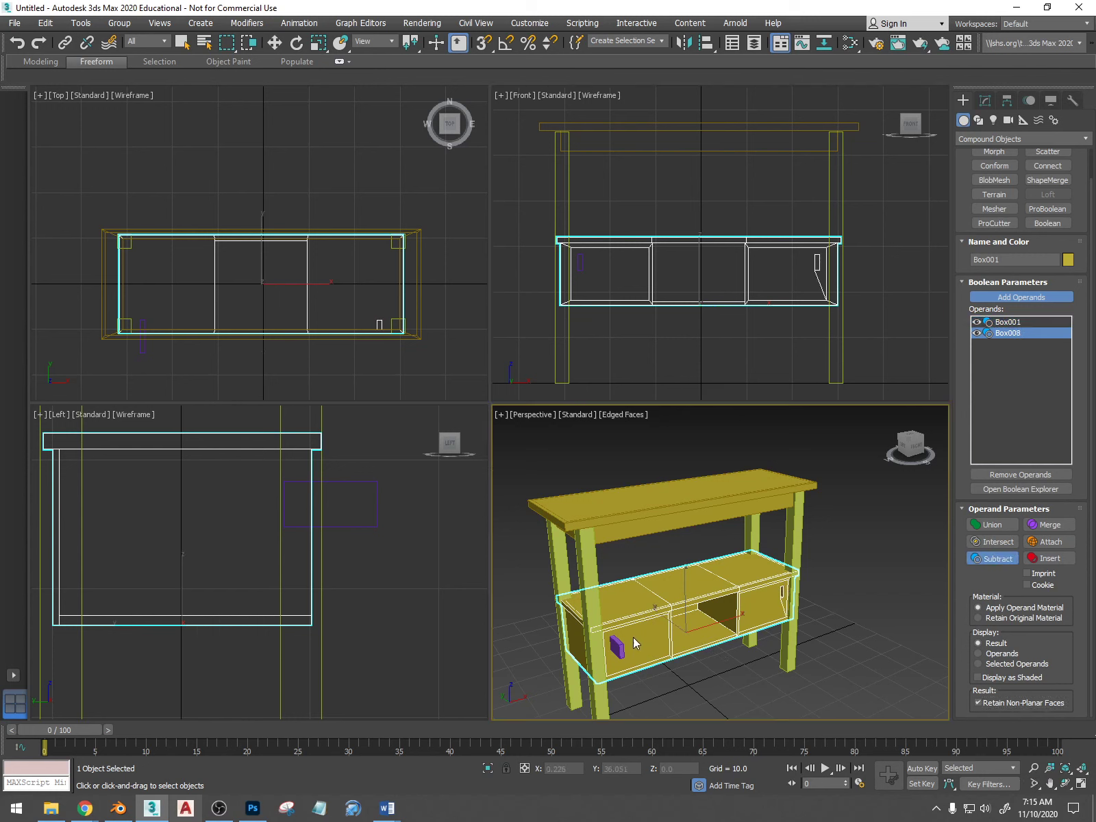
pyautogui.click(620, 647)
pyautogui.press('w')
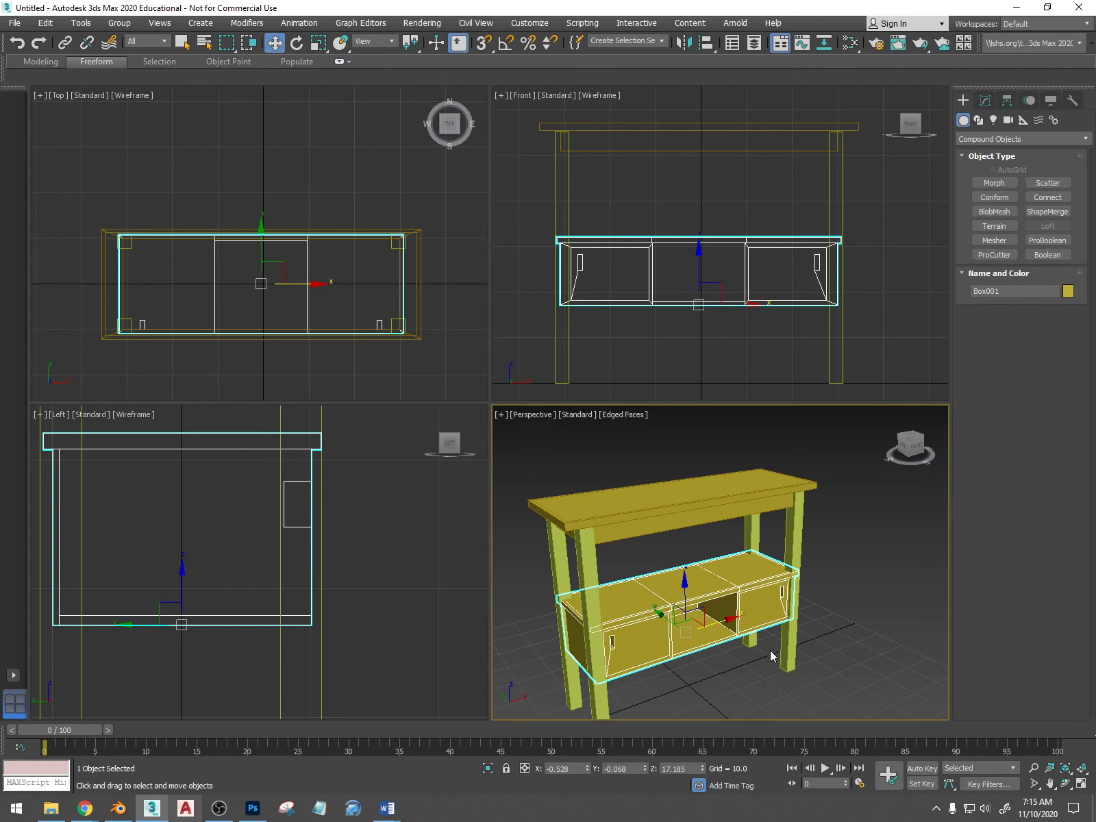
# - Convert the cabinet with its cut handle recesses to an Editable Poly
pyautogui.rightClick(743, 580)
pyautogui.moveTo(822, 717)
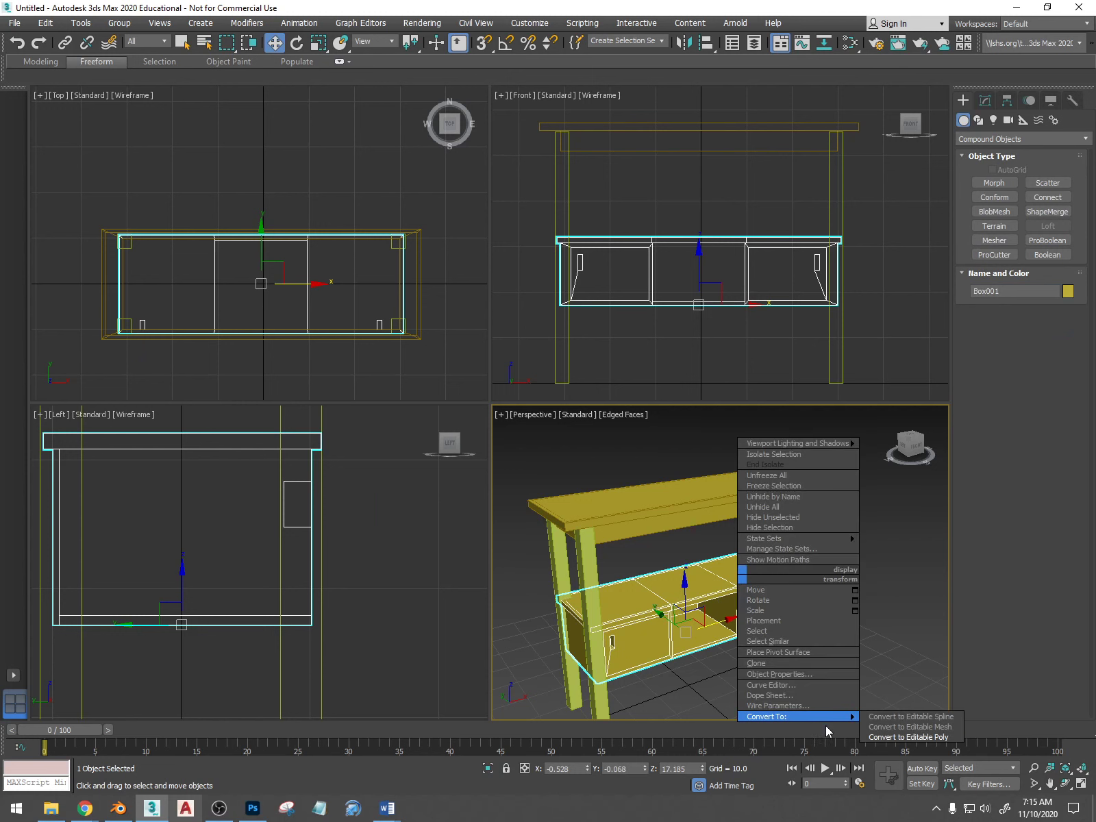
pyautogui.click(901, 739)
pyautogui.moveTo(789, 636)
pyautogui.keyDown('alt'); pyautogui.mouseDown(button='middle')
pyautogui.moveTo(720, 613)
pyautogui.moveTo(781, 611)
pyautogui.mouseUp(button='middle'); pyautogui.keyUp('alt')
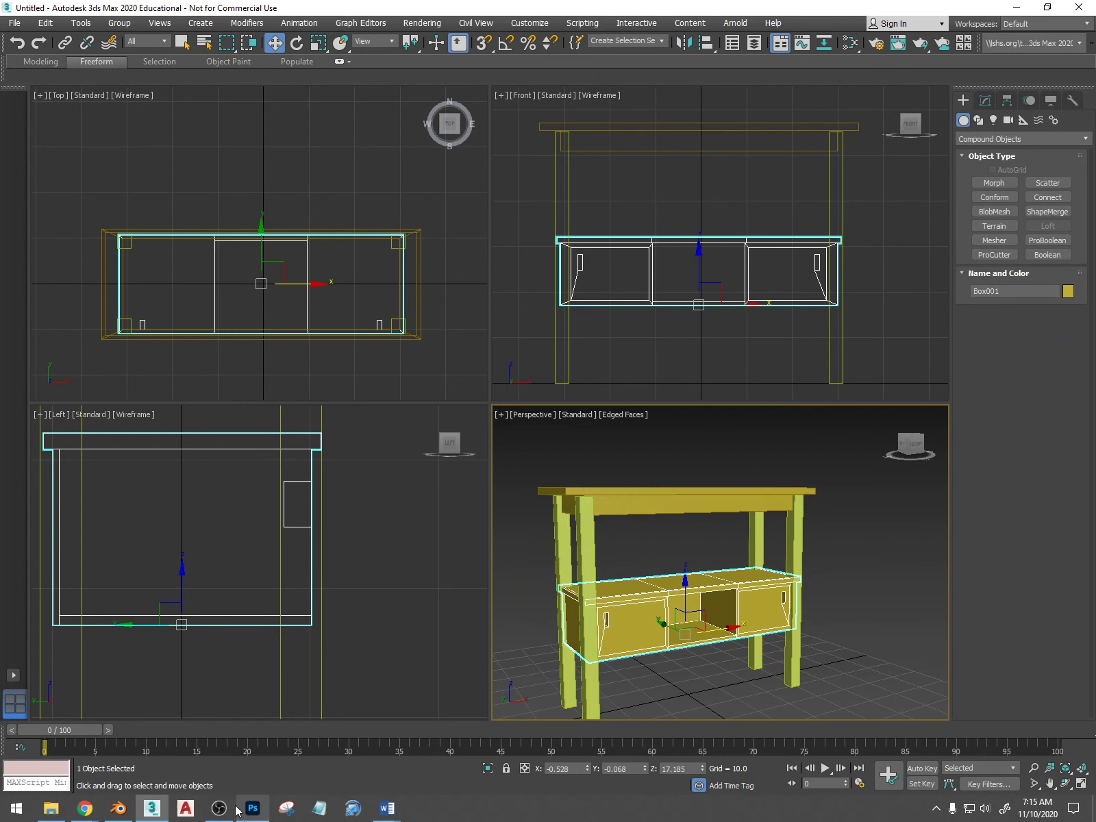